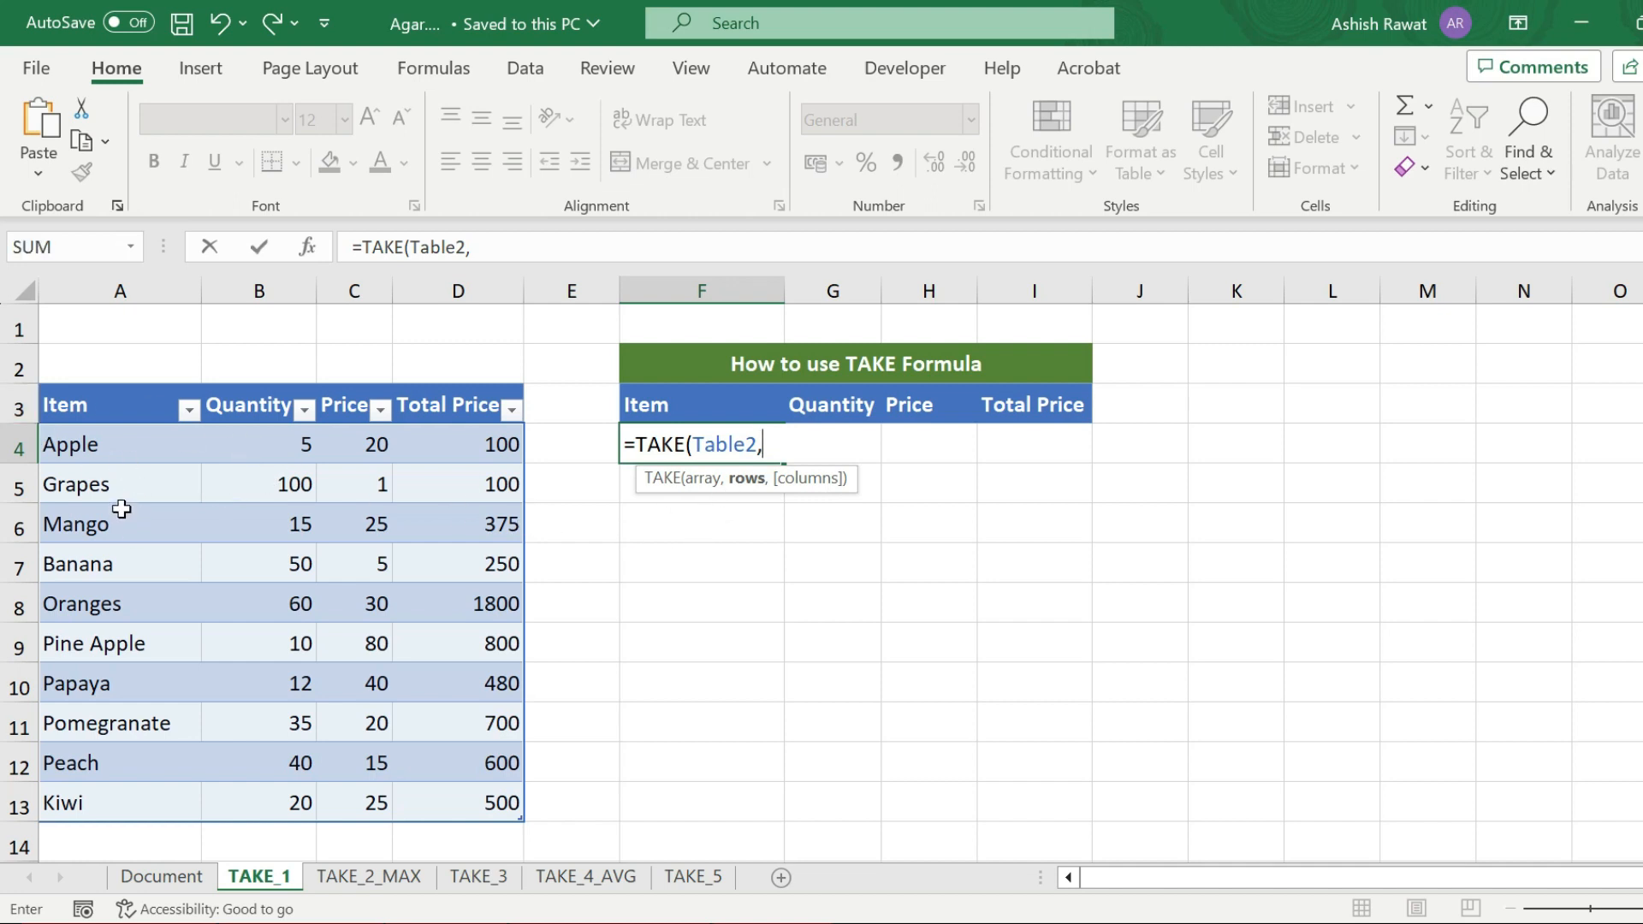
Complete the formula in F4 as =TAKE(Table2,3,4) to return the first three rows and four columns.
{"action": "type", "text": "3,"}
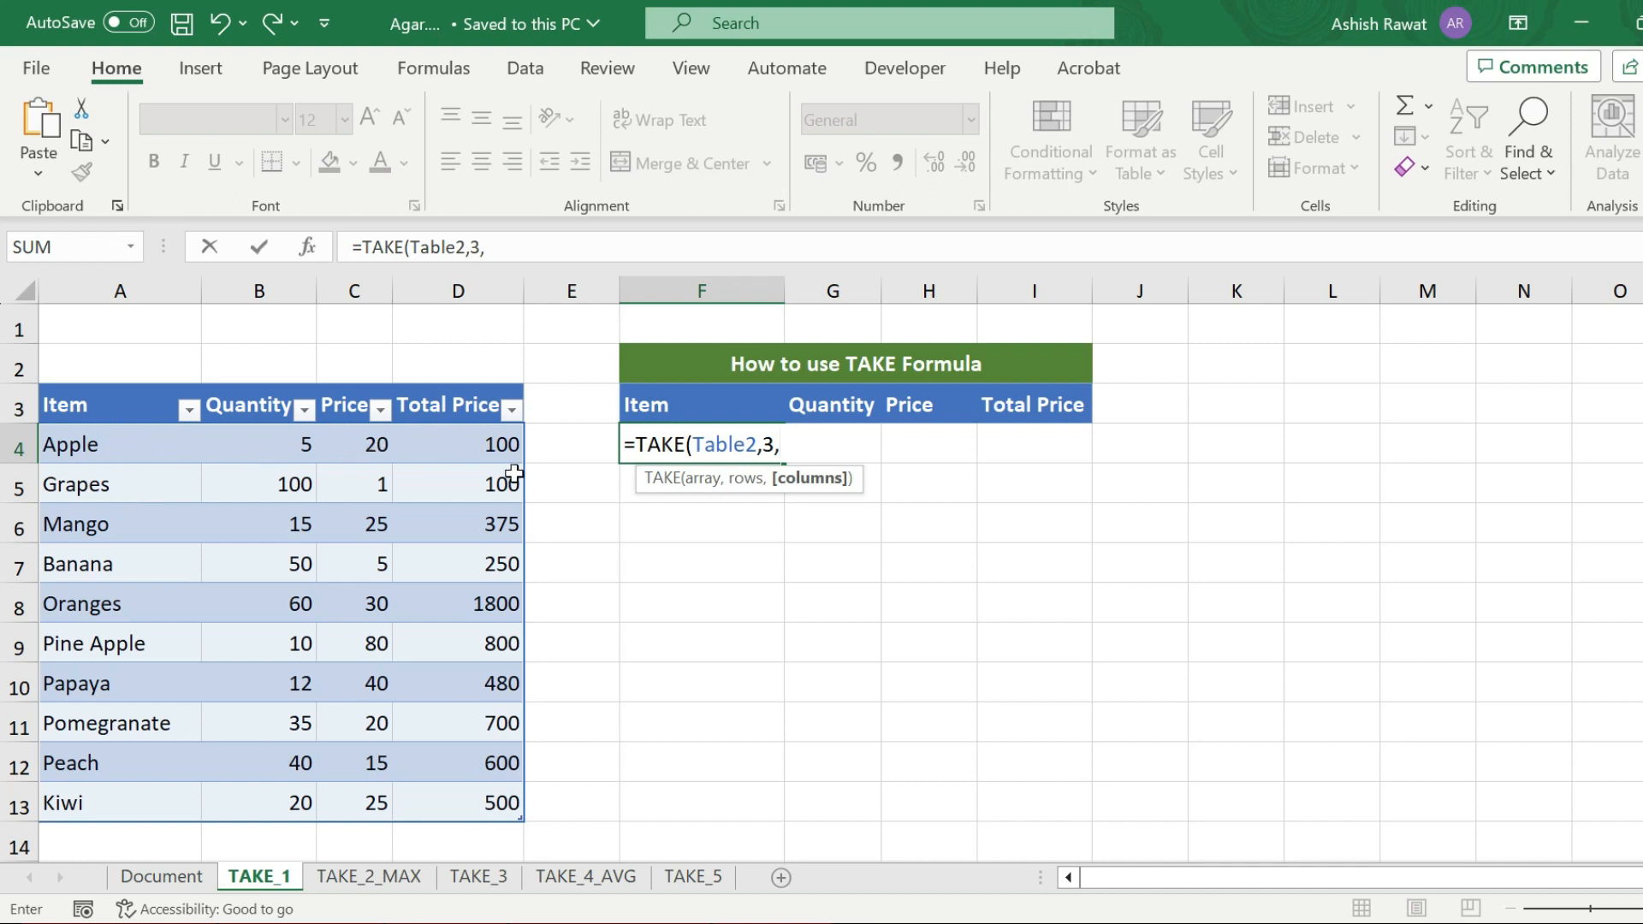
{"action": "type", "text": "4)"}
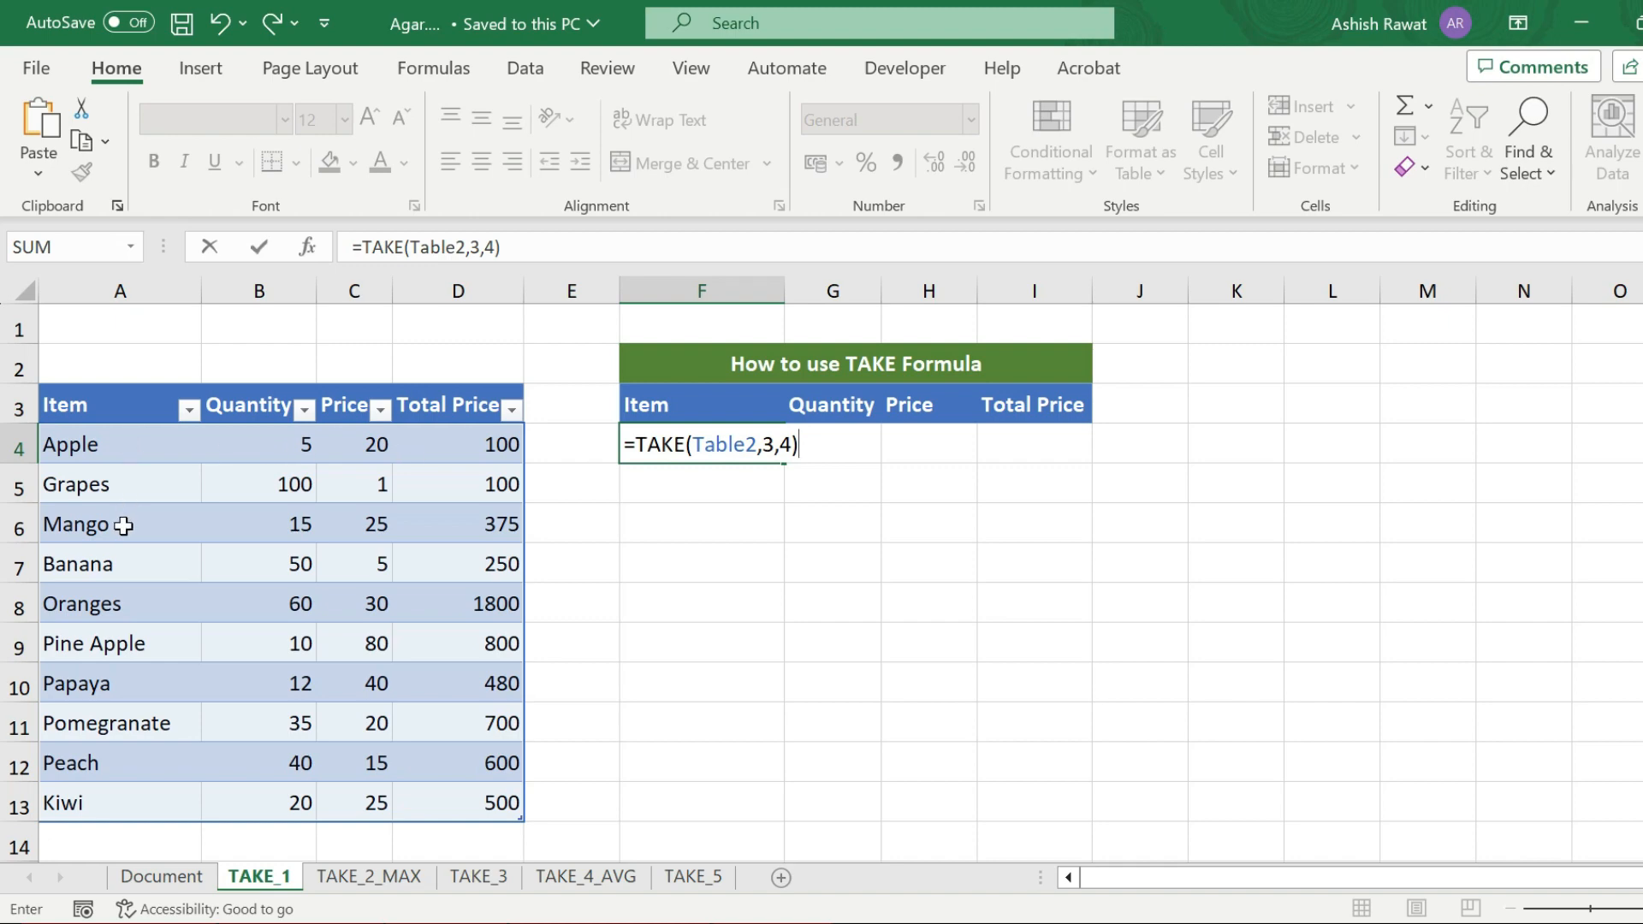
{"action": "key", "text": "Return"}
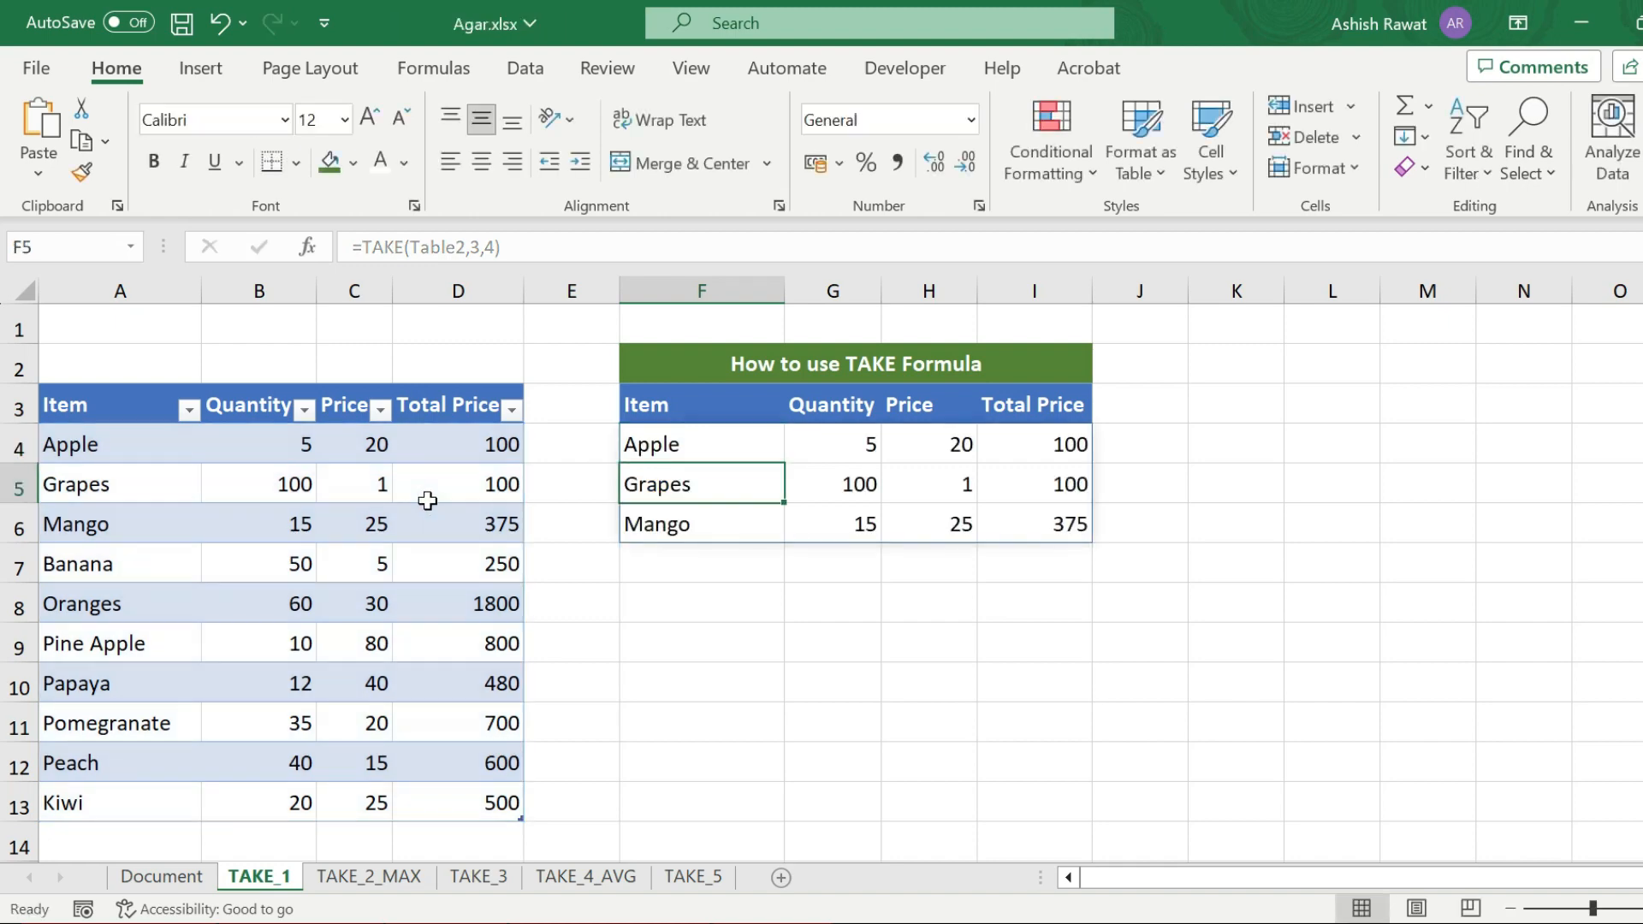
Replace the formula in F4 with =TAKE(Table2,,), leaving the rows and columns arguments empty.
{"action": "key", "text": "Up"}
{"action": "type", "text": "=take"}
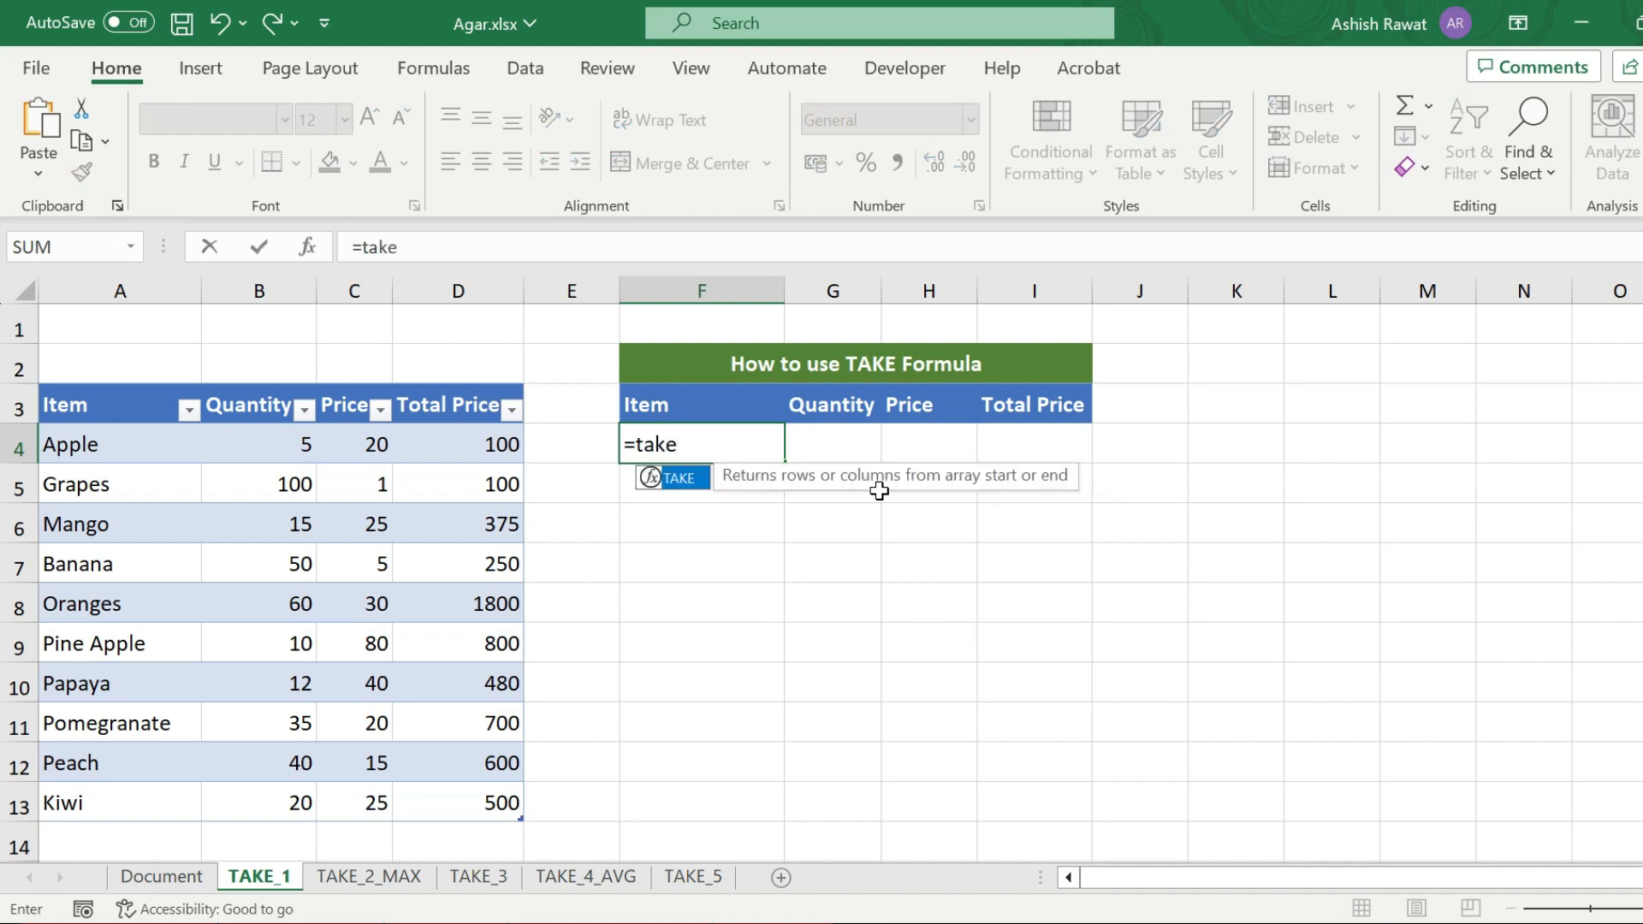
{"action": "key", "text": "Tab"}
{"action": "left_click_drag", "start_coordinate": [103, 444], "coordinate": [500, 800]}
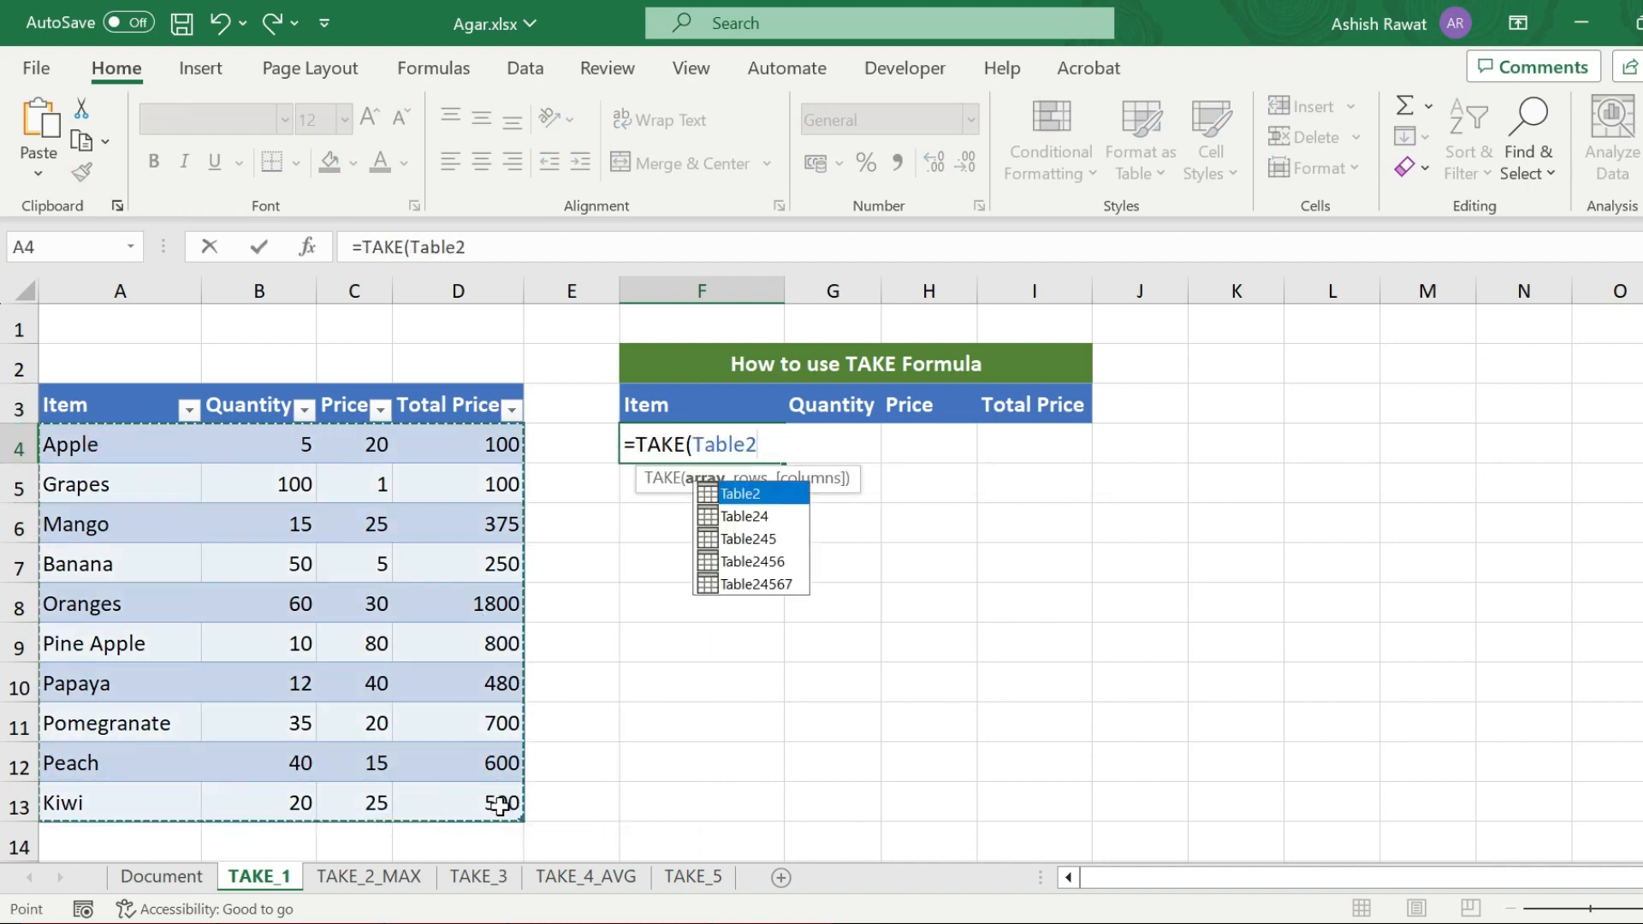
{"action": "type", "text": ","}
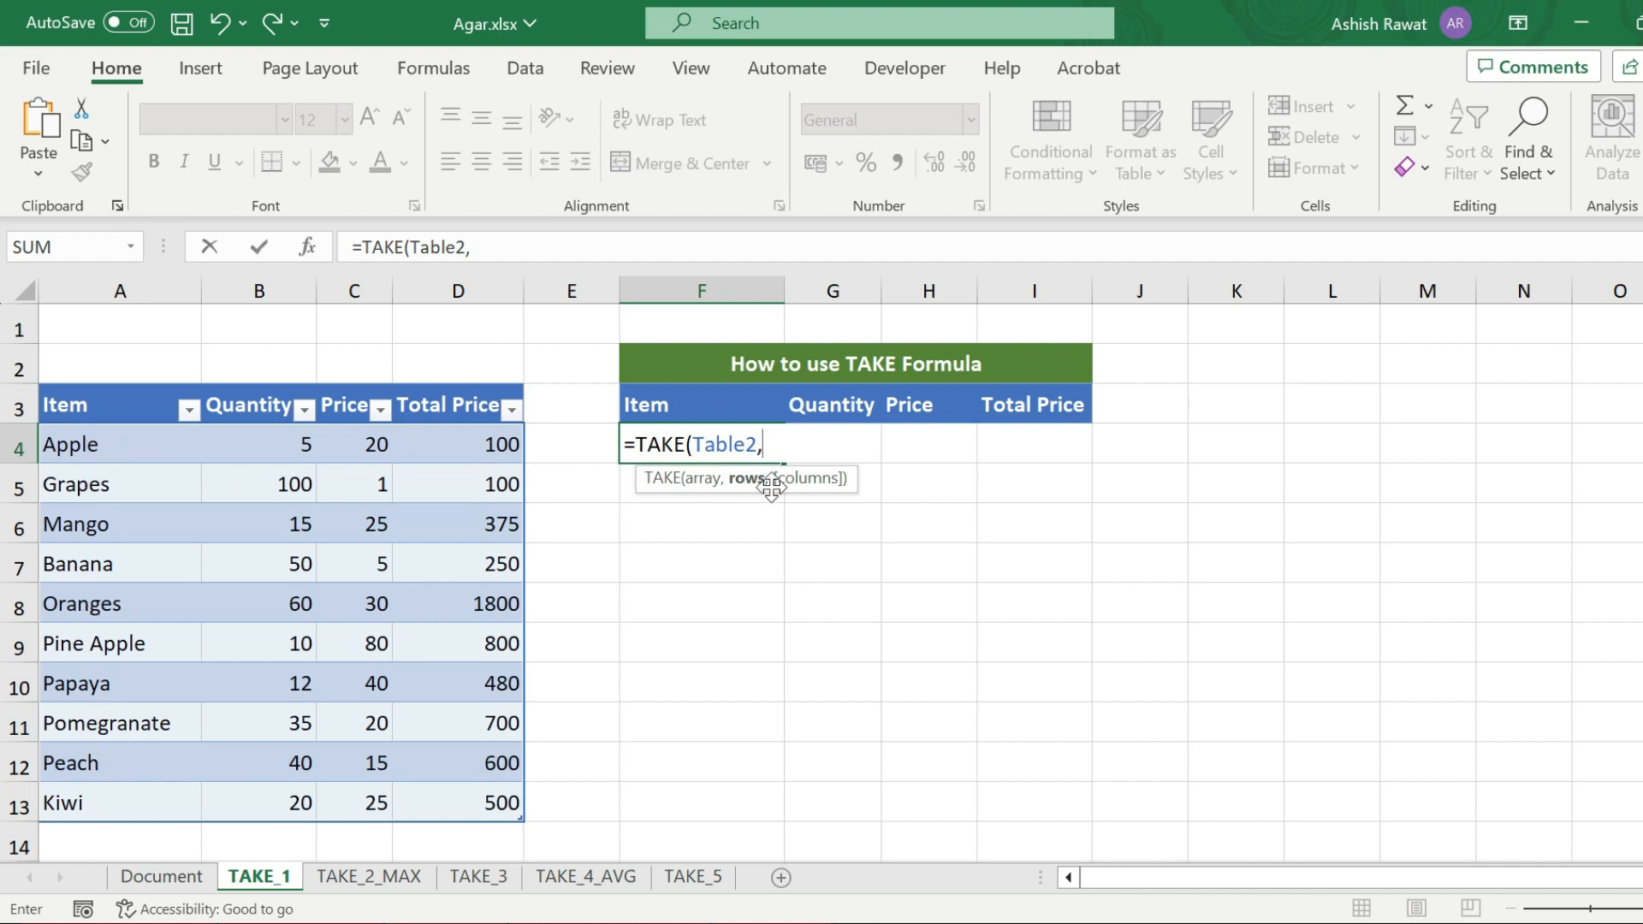
{"action": "type", "text": ",,"}
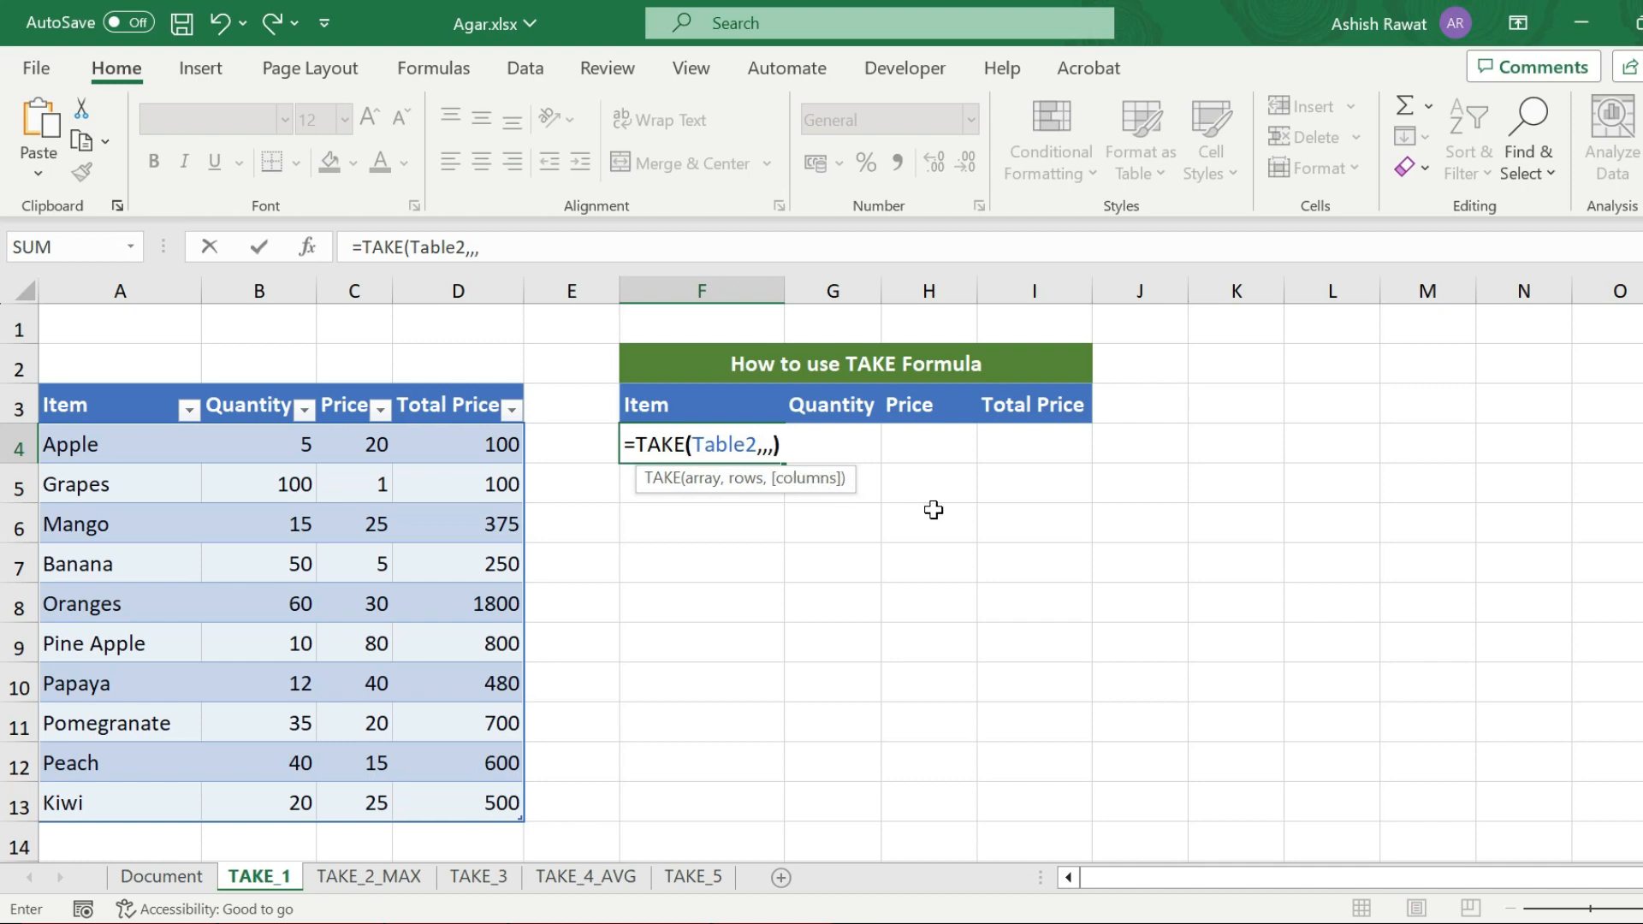
{"action": "type", "text": ")"}
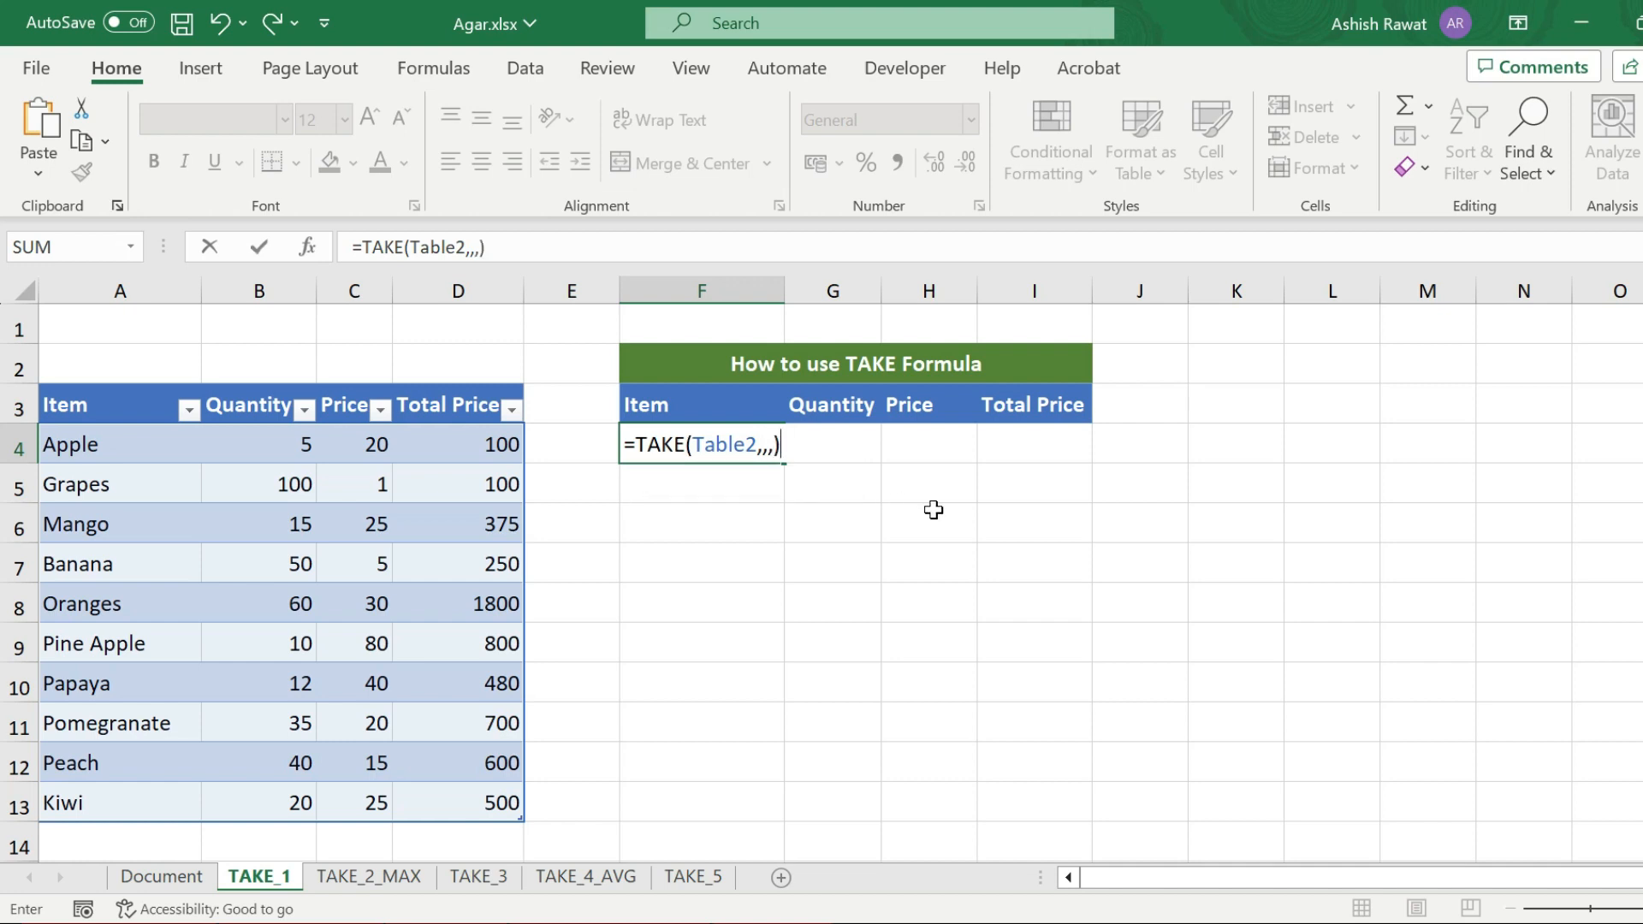
{"action": "key", "text": "F2"}
{"action": "key", "text": "Left"}
{"action": "key", "text": "BackSpace"}
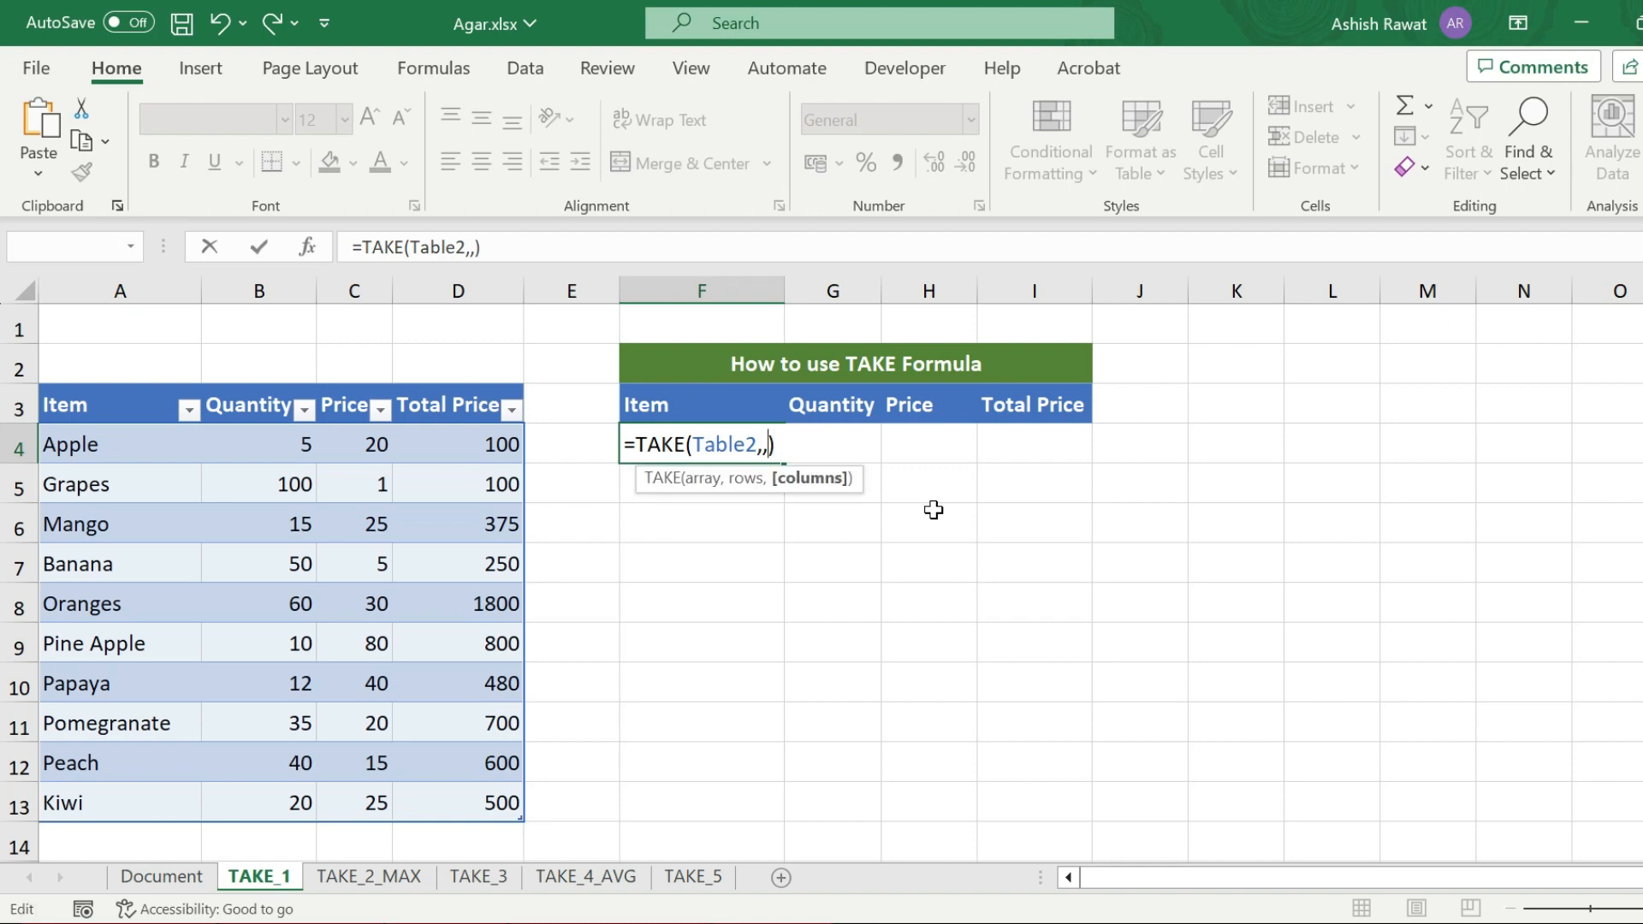
{"action": "key", "text": "Return"}
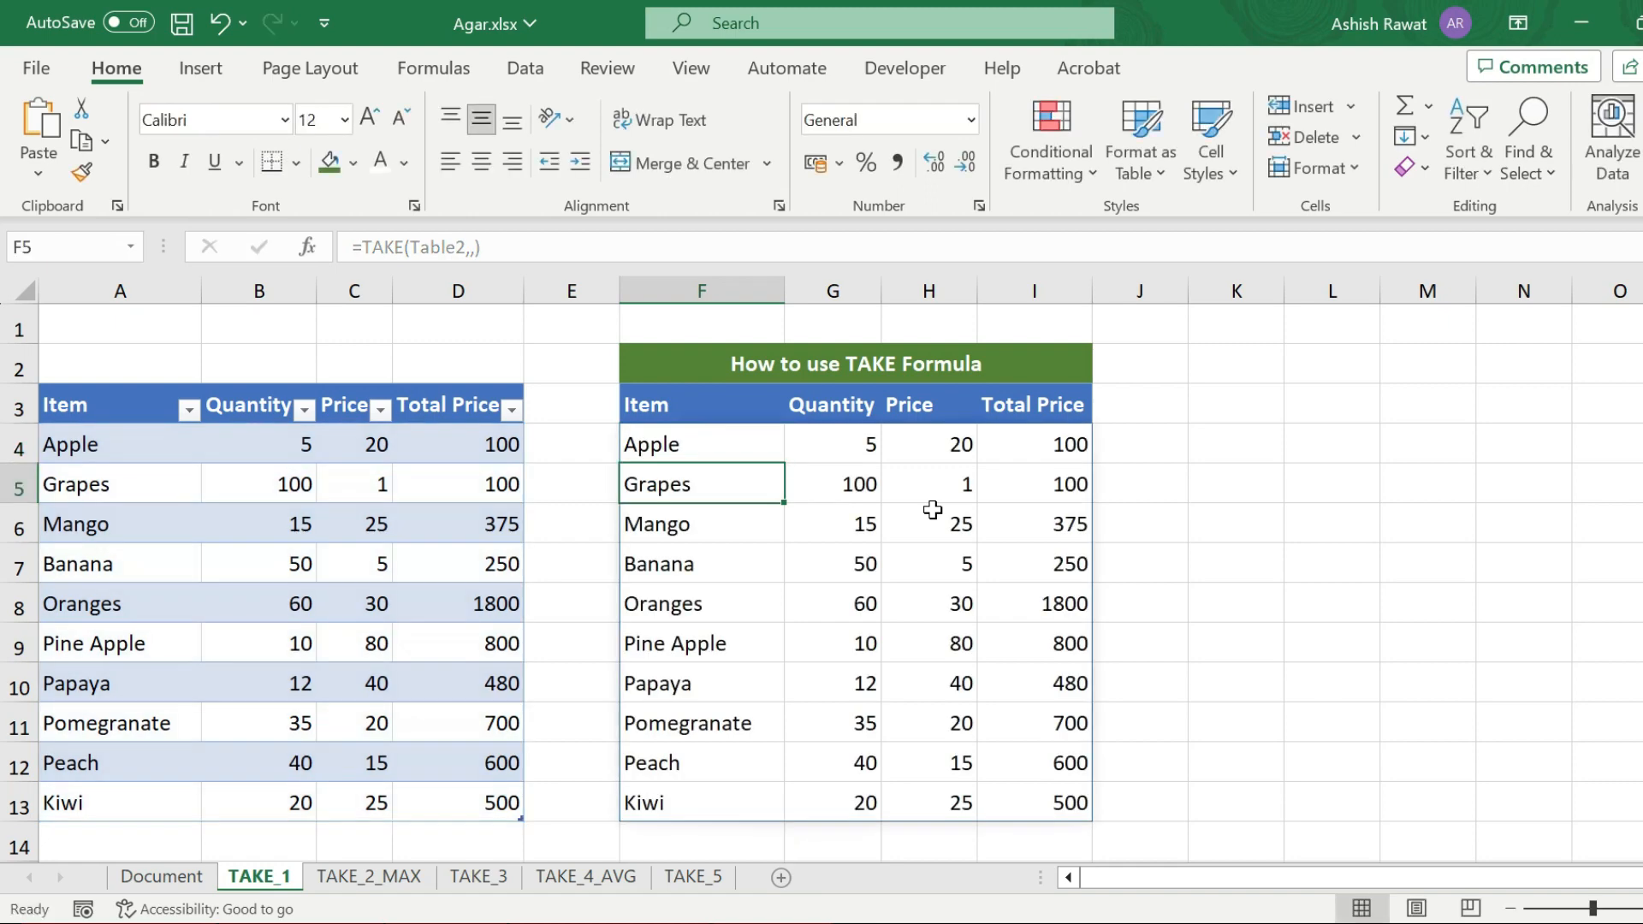
Clear the results in F4:I13 and enter =TAKE(Table2,-3,4) in F4 to return the last three rows.
{"action": "left_click_drag", "start_coordinate": [717, 442], "coordinate": [1075, 795]}
{"action": "key", "text": "Delete"}
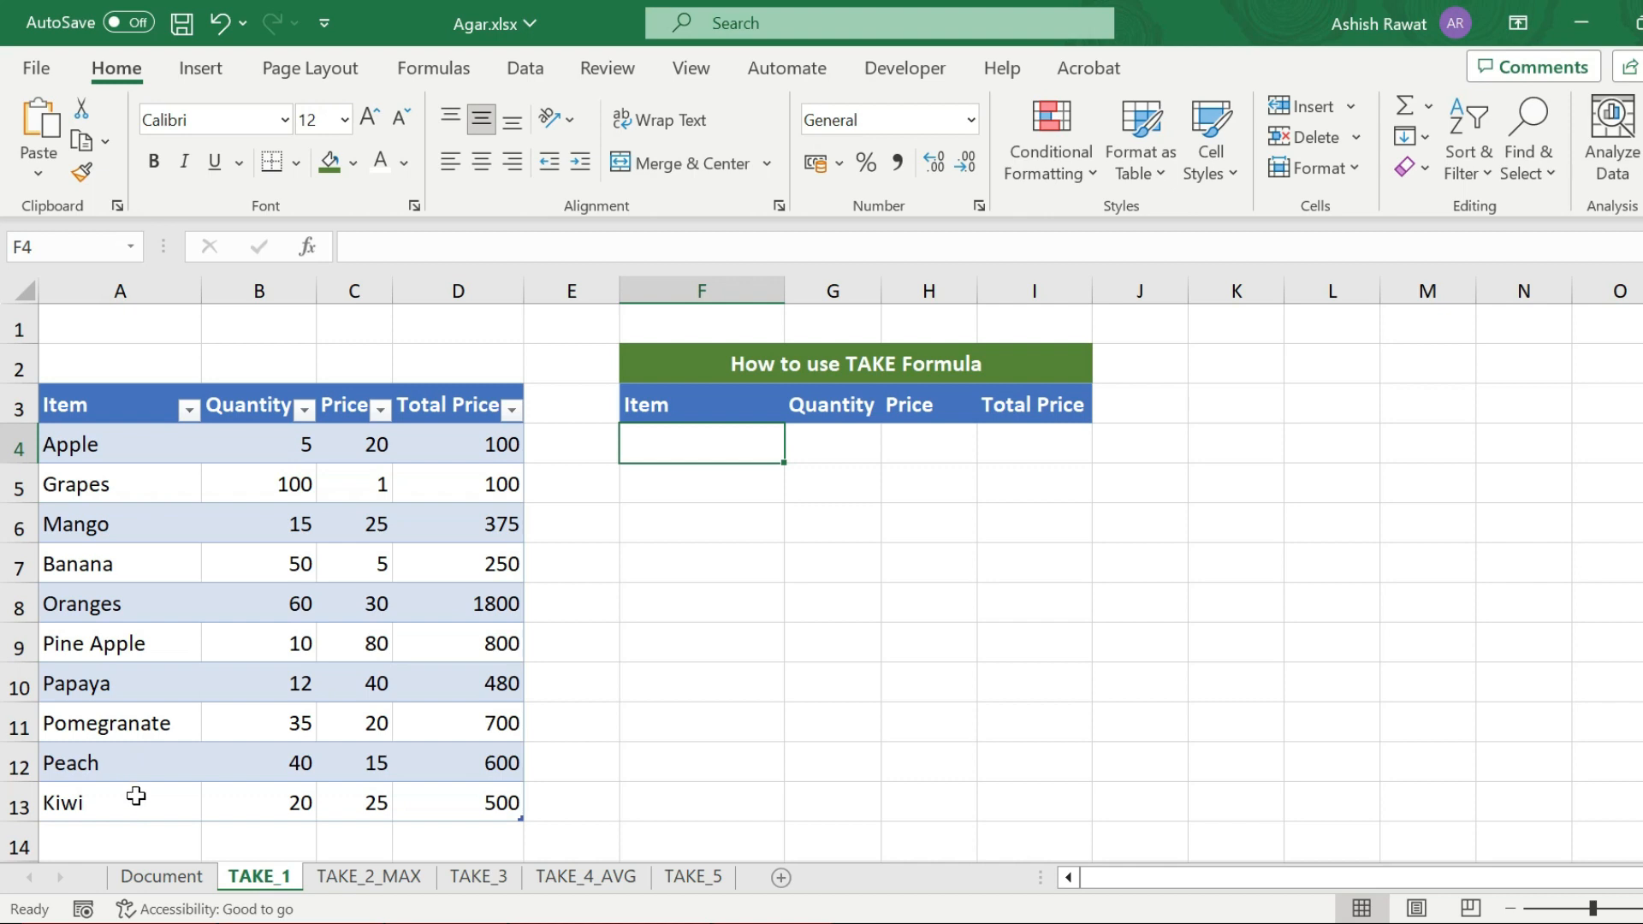
{"action": "type", "text": "=ta"}
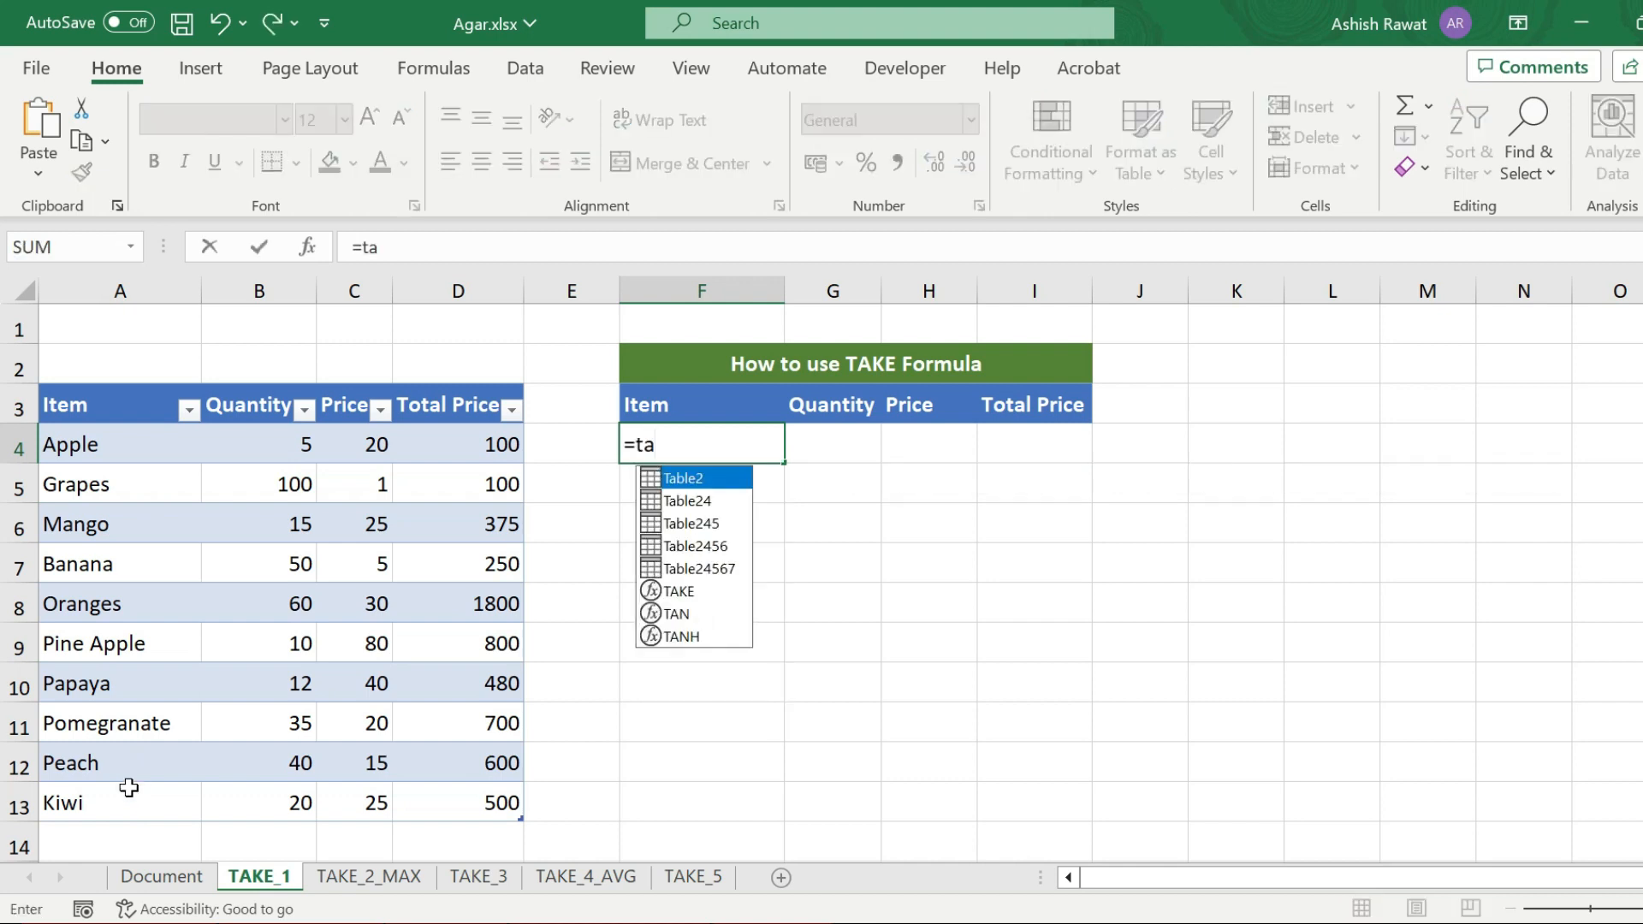
{"action": "type", "text": "k"}
{"action": "key", "text": "Tab"}
{"action": "left_click_drag", "start_coordinate": [106, 438], "coordinate": [473, 788]}
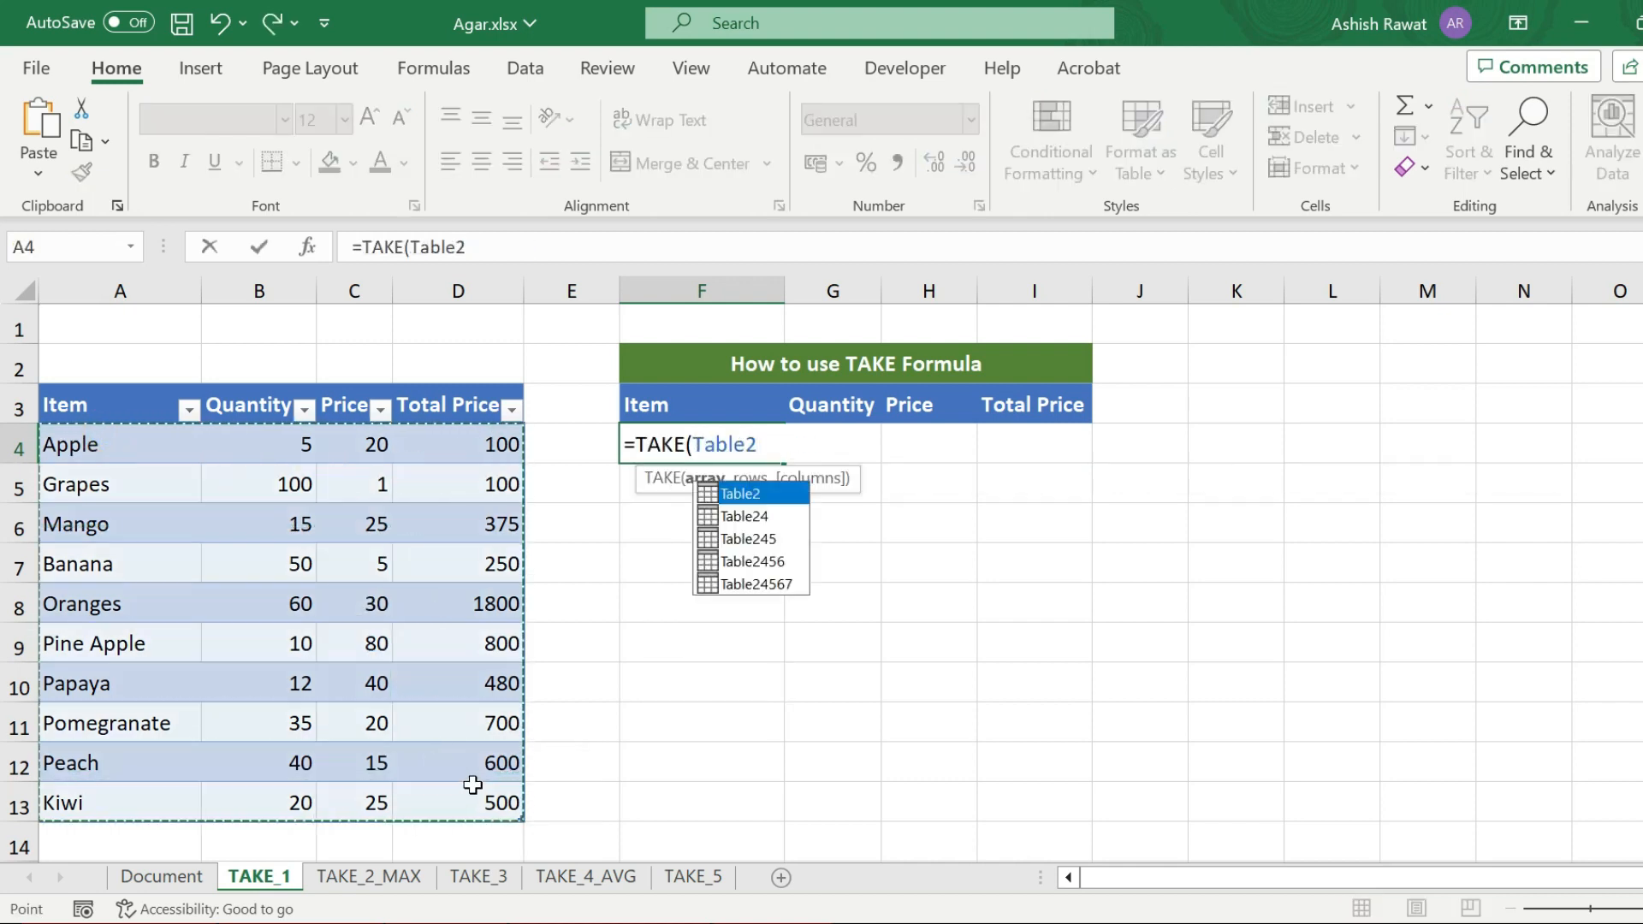
{"action": "type", "text": ","}
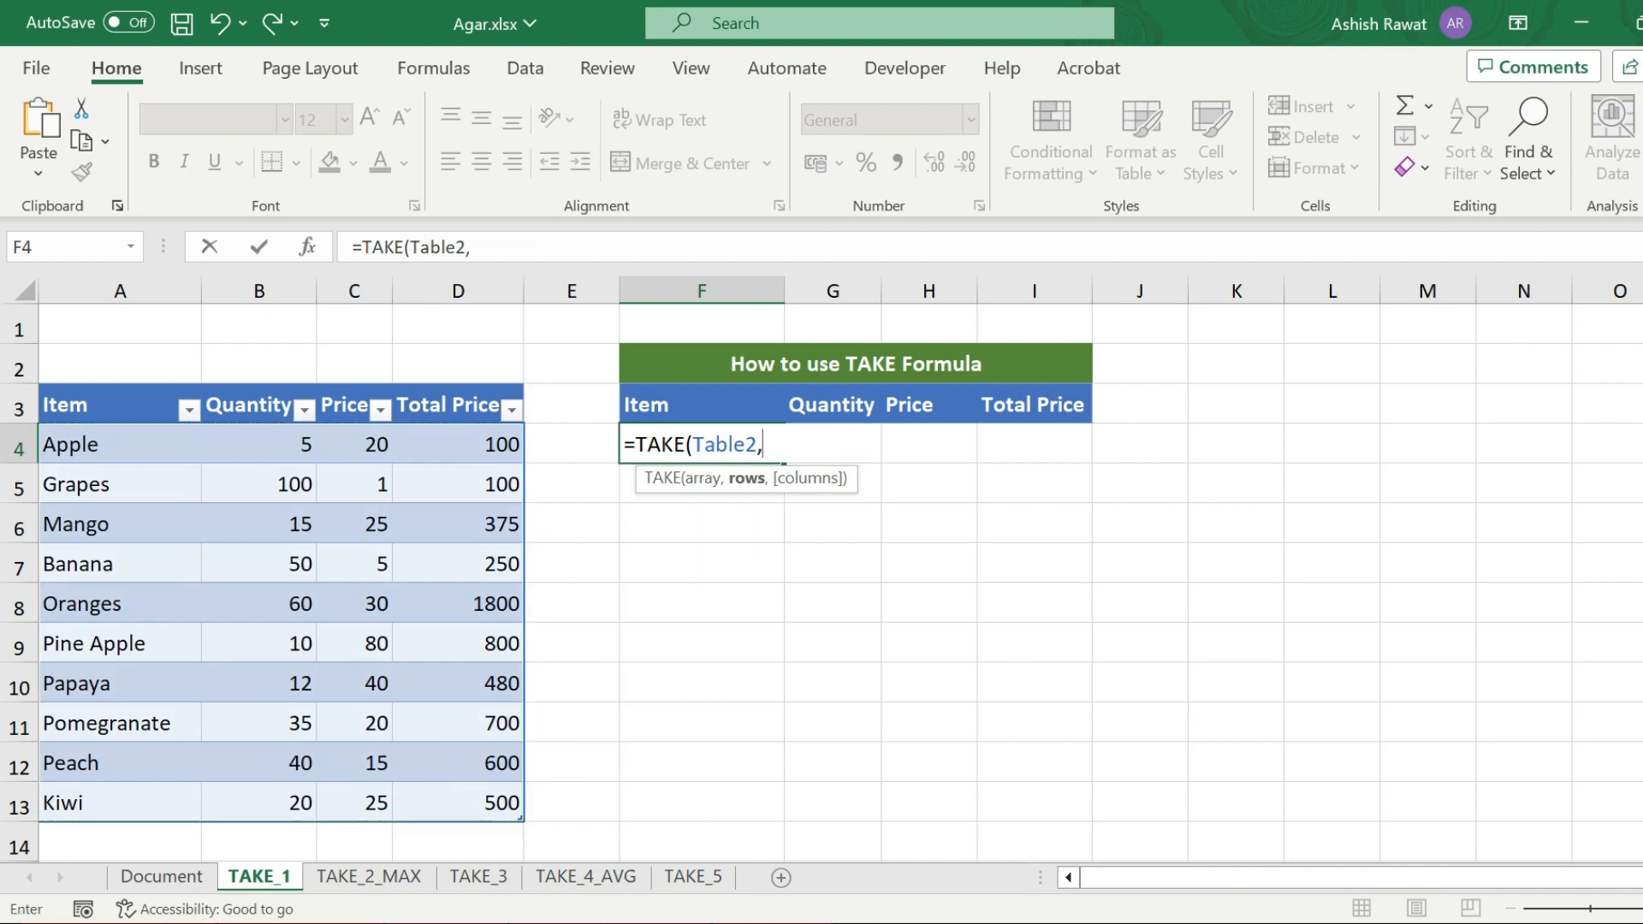
{"action": "type", "text": "3"}
{"action": "key", "text": "BackSpace"}
{"action": "type", "text": ","}
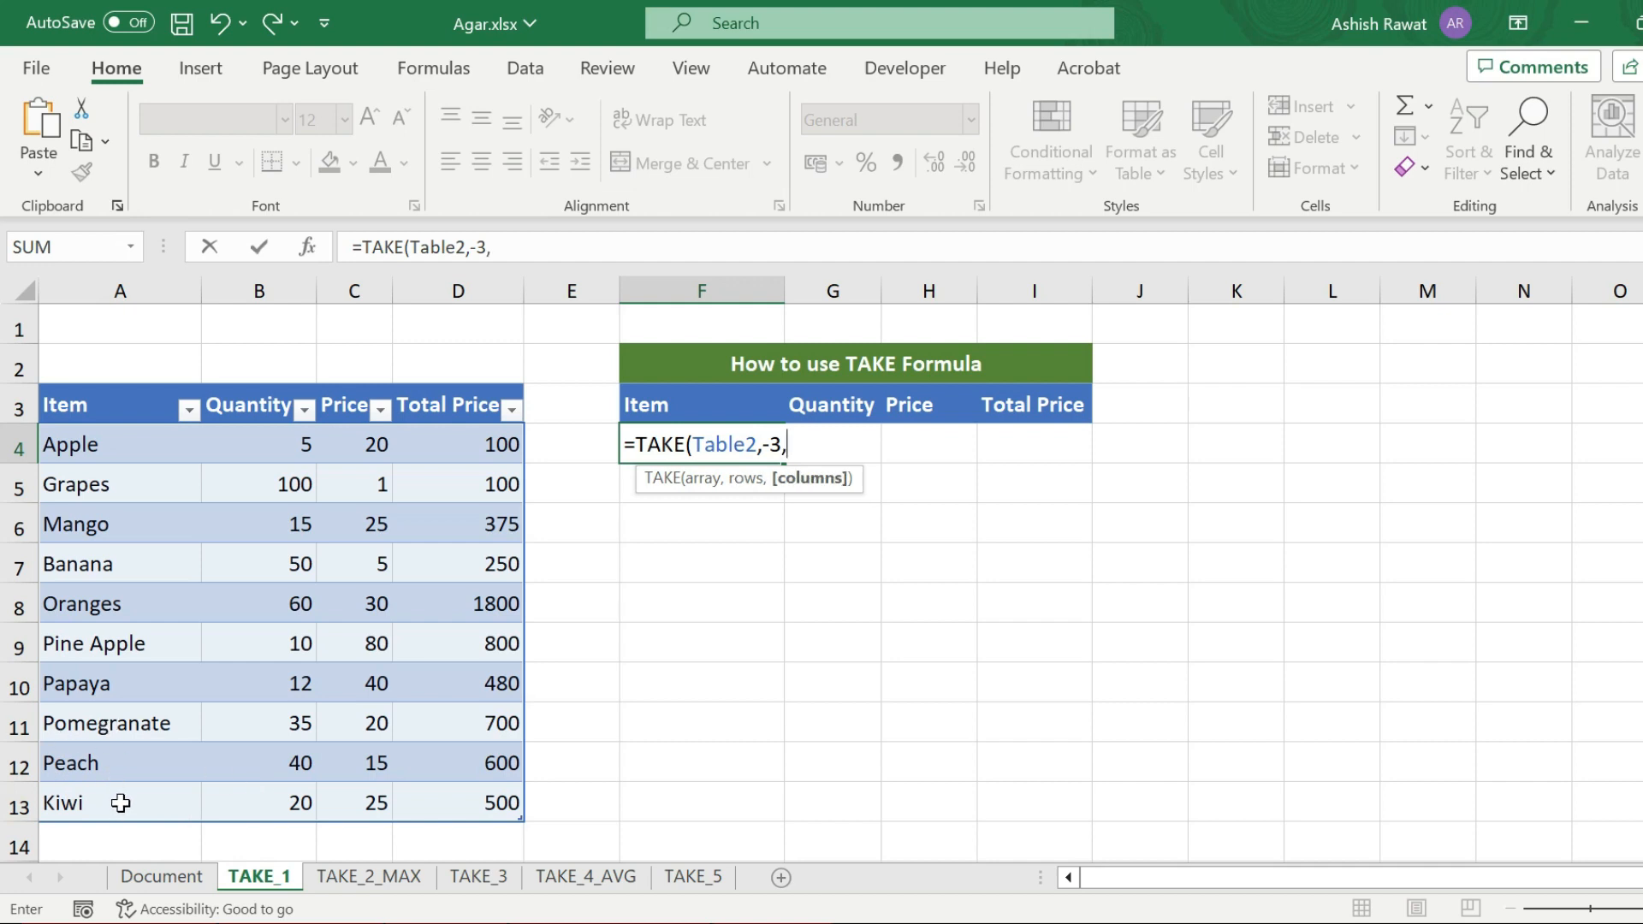
{"action": "type", "text": "4)"}
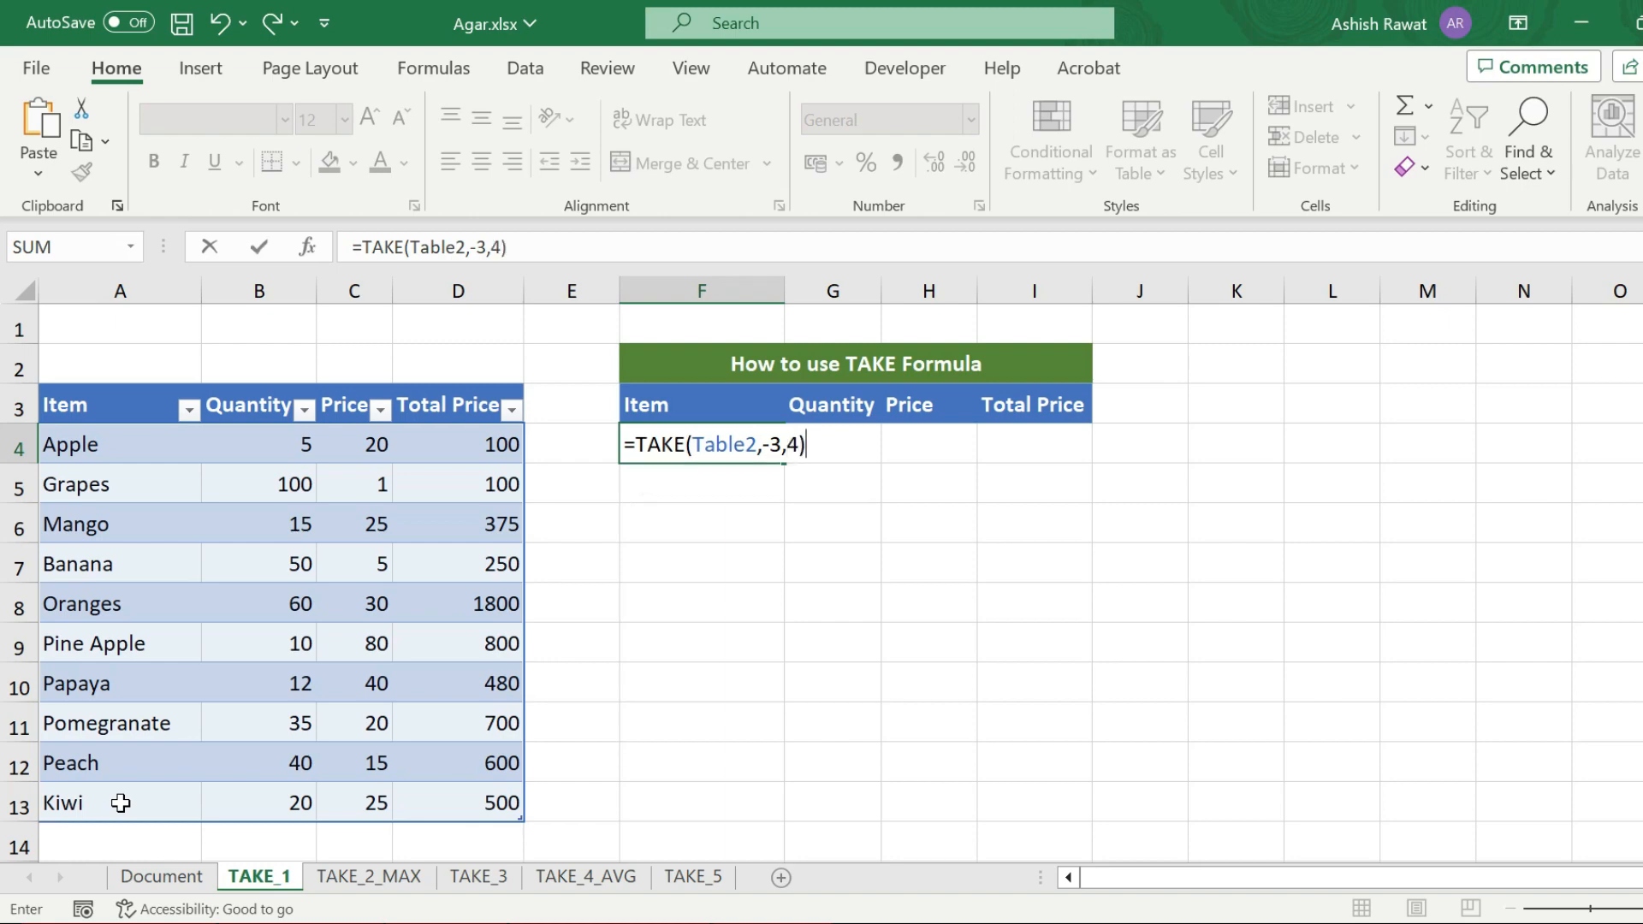
{"action": "key", "text": "Return"}
Highlight the last three records of the source table, including their Item, Price and Total Price cells.
{"action": "left_click_drag", "start_coordinate": [84, 726], "coordinate": [450, 795]}
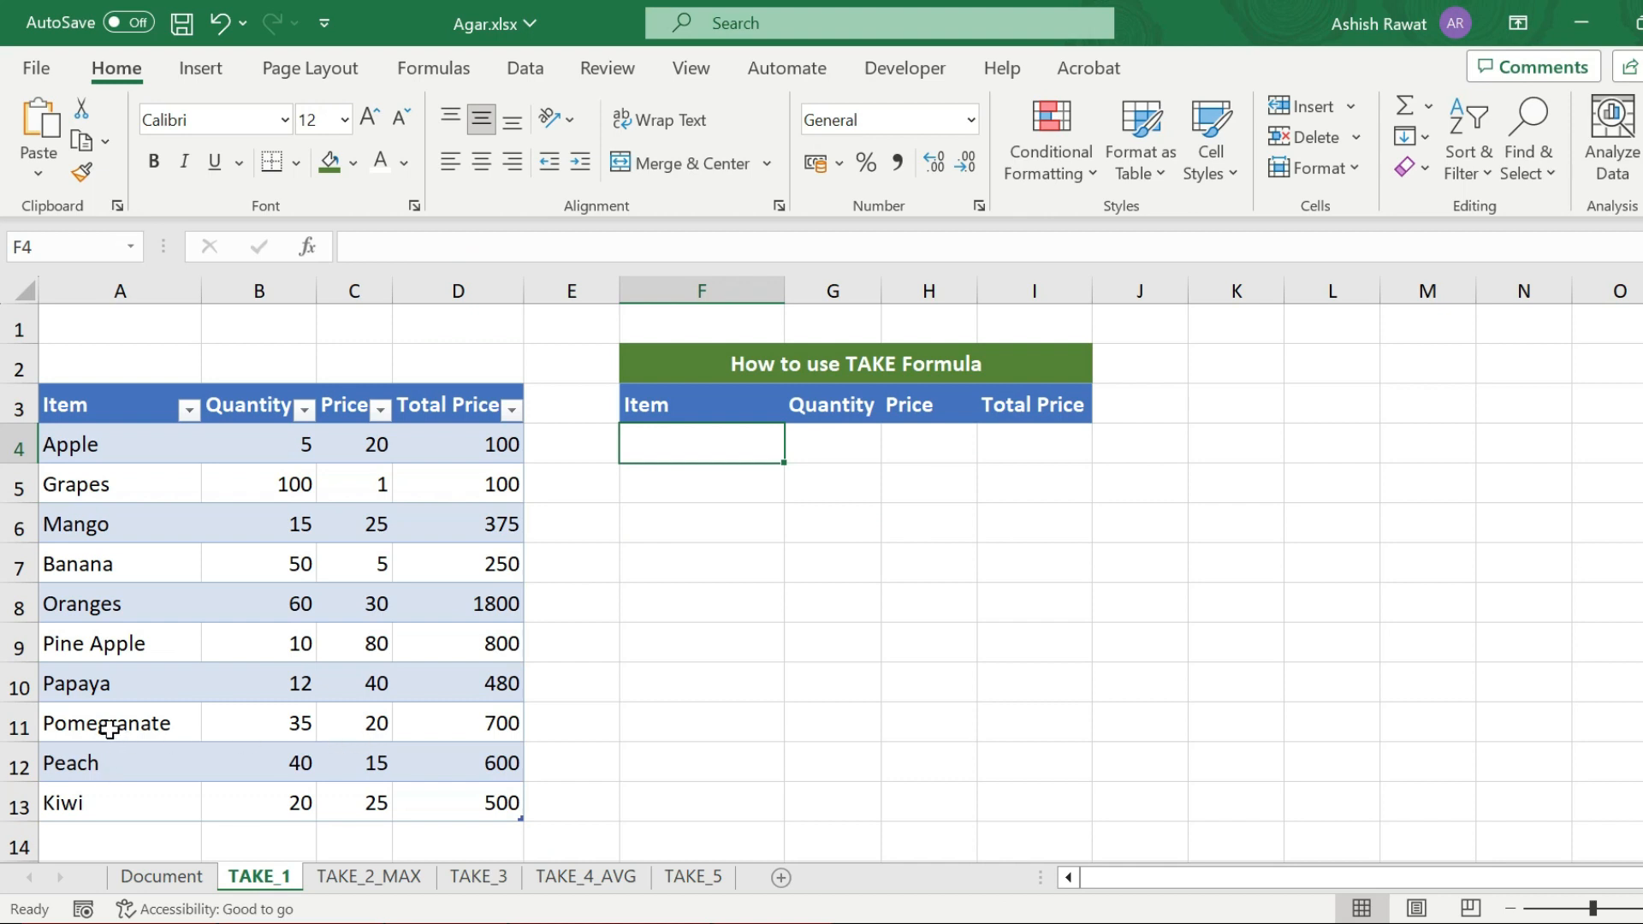
{"action": "left_click_drag", "start_coordinate": [118, 708], "coordinate": [116, 795]}
{"action": "left_click_drag", "start_coordinate": [368, 726], "coordinate": [477, 813]}
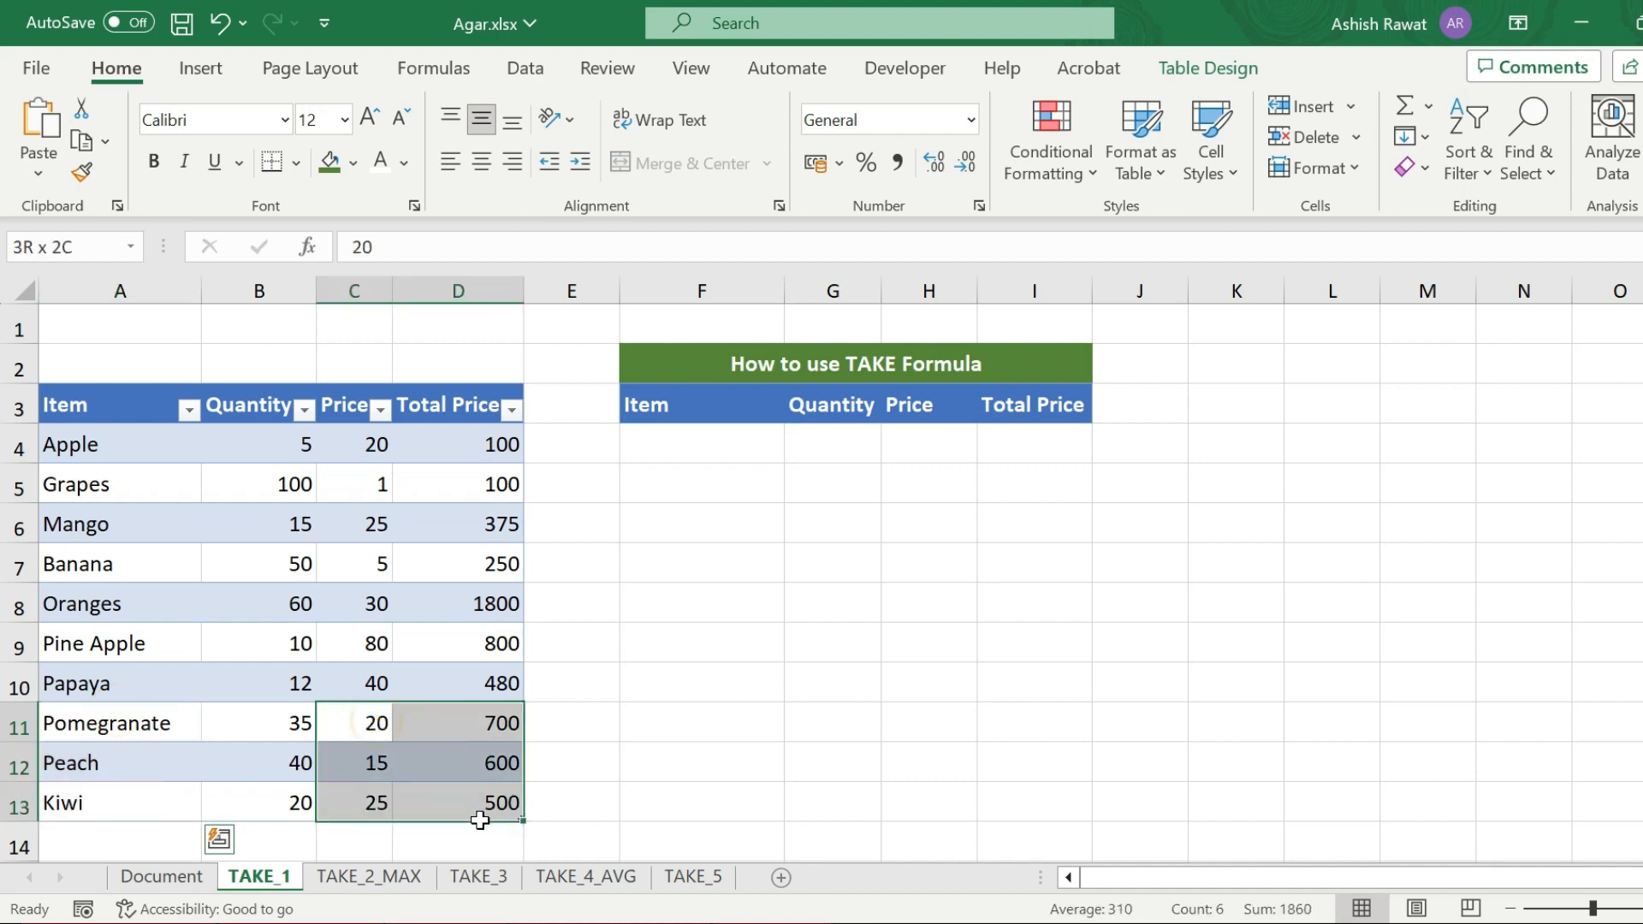
{"action": "left_click_drag", "start_coordinate": [129, 723], "coordinate": [491, 774]}
Enter =TAKE(Table2,-3,2) in F4 to return the first two columns of the last three rows.
{"action": "left_click", "coordinate": [736, 459]}
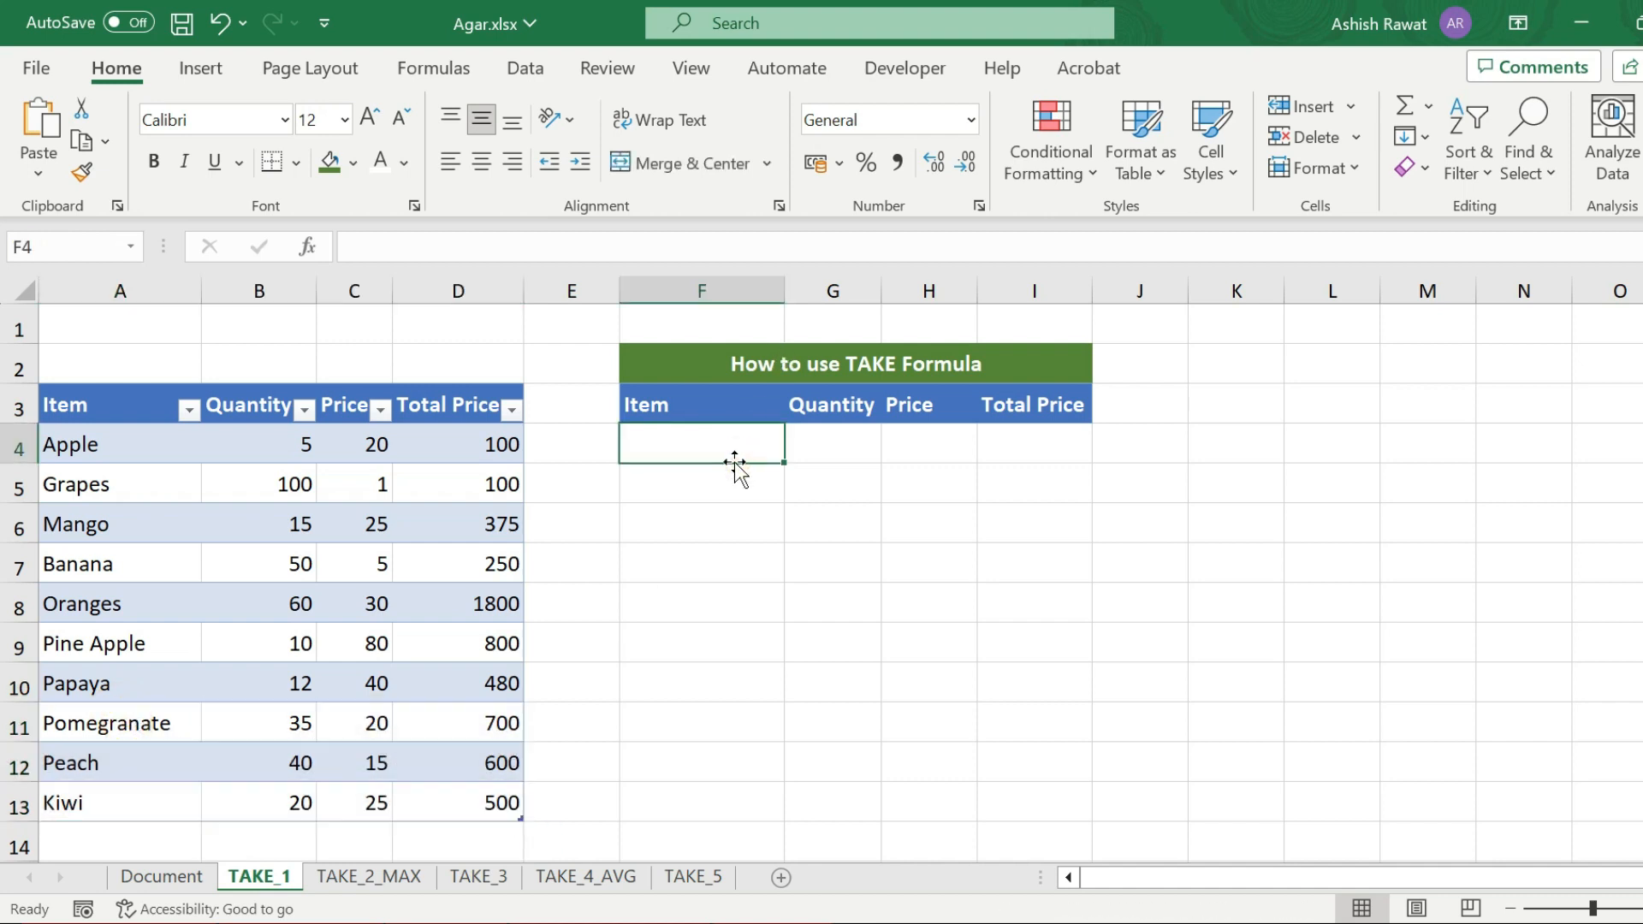
{"action": "type", "text": "=Tak"}
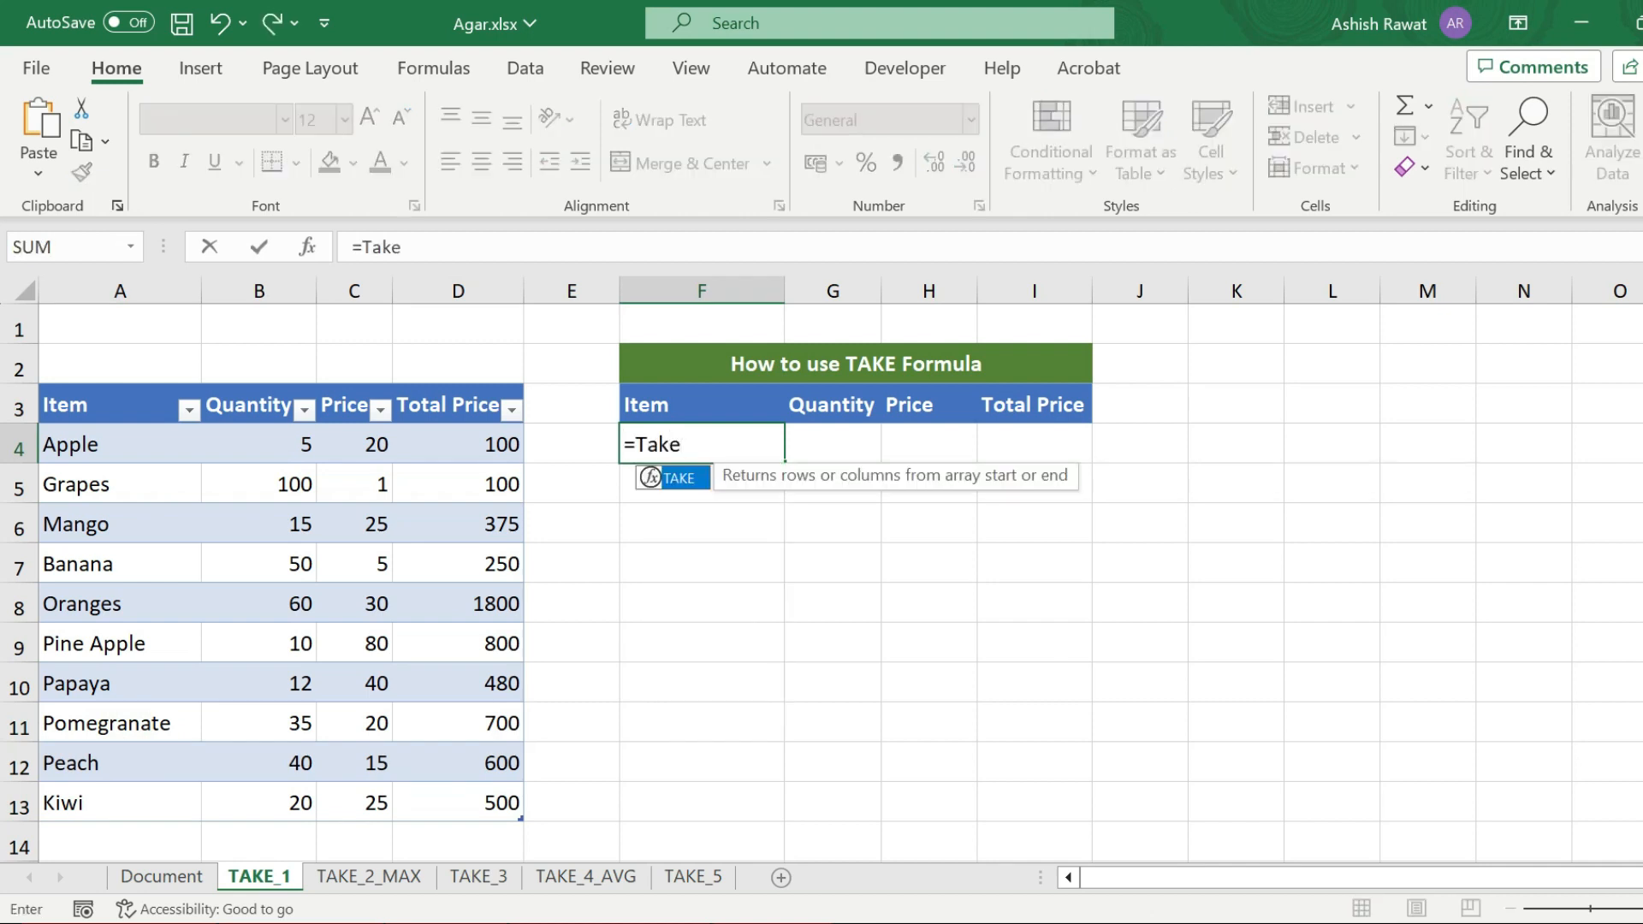
{"action": "type", "text": "e"}
{"action": "key", "text": "Tab"}
{"action": "left_click_drag", "start_coordinate": [101, 445], "coordinate": [477, 788]}
{"action": "type", "text": ",-3"}
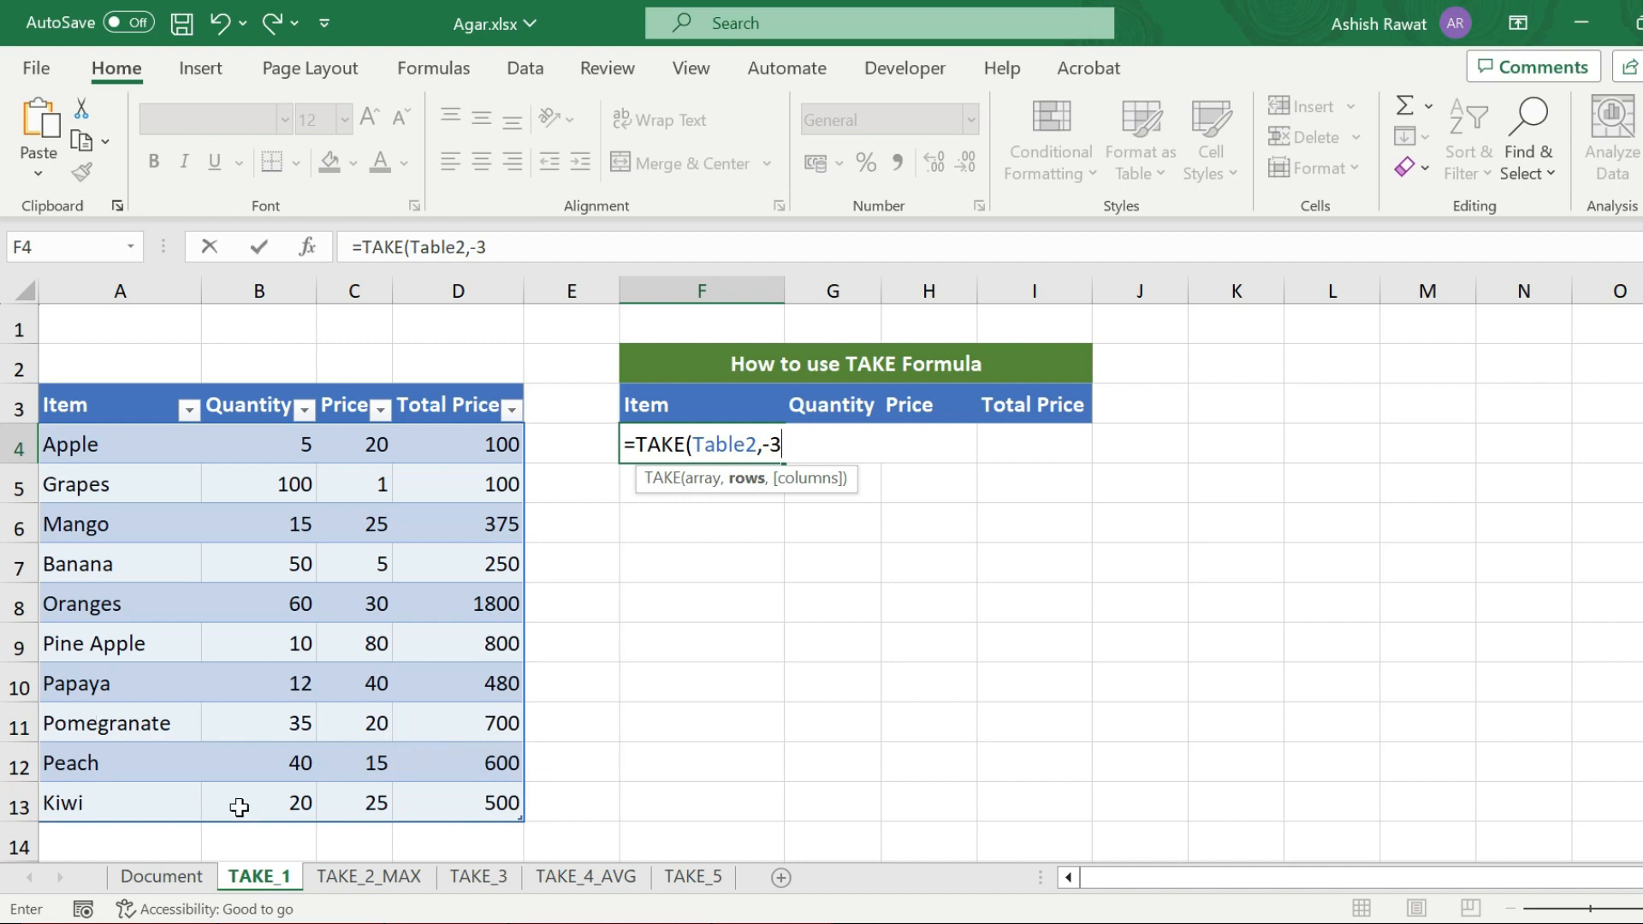
{"action": "type", "text": ","}
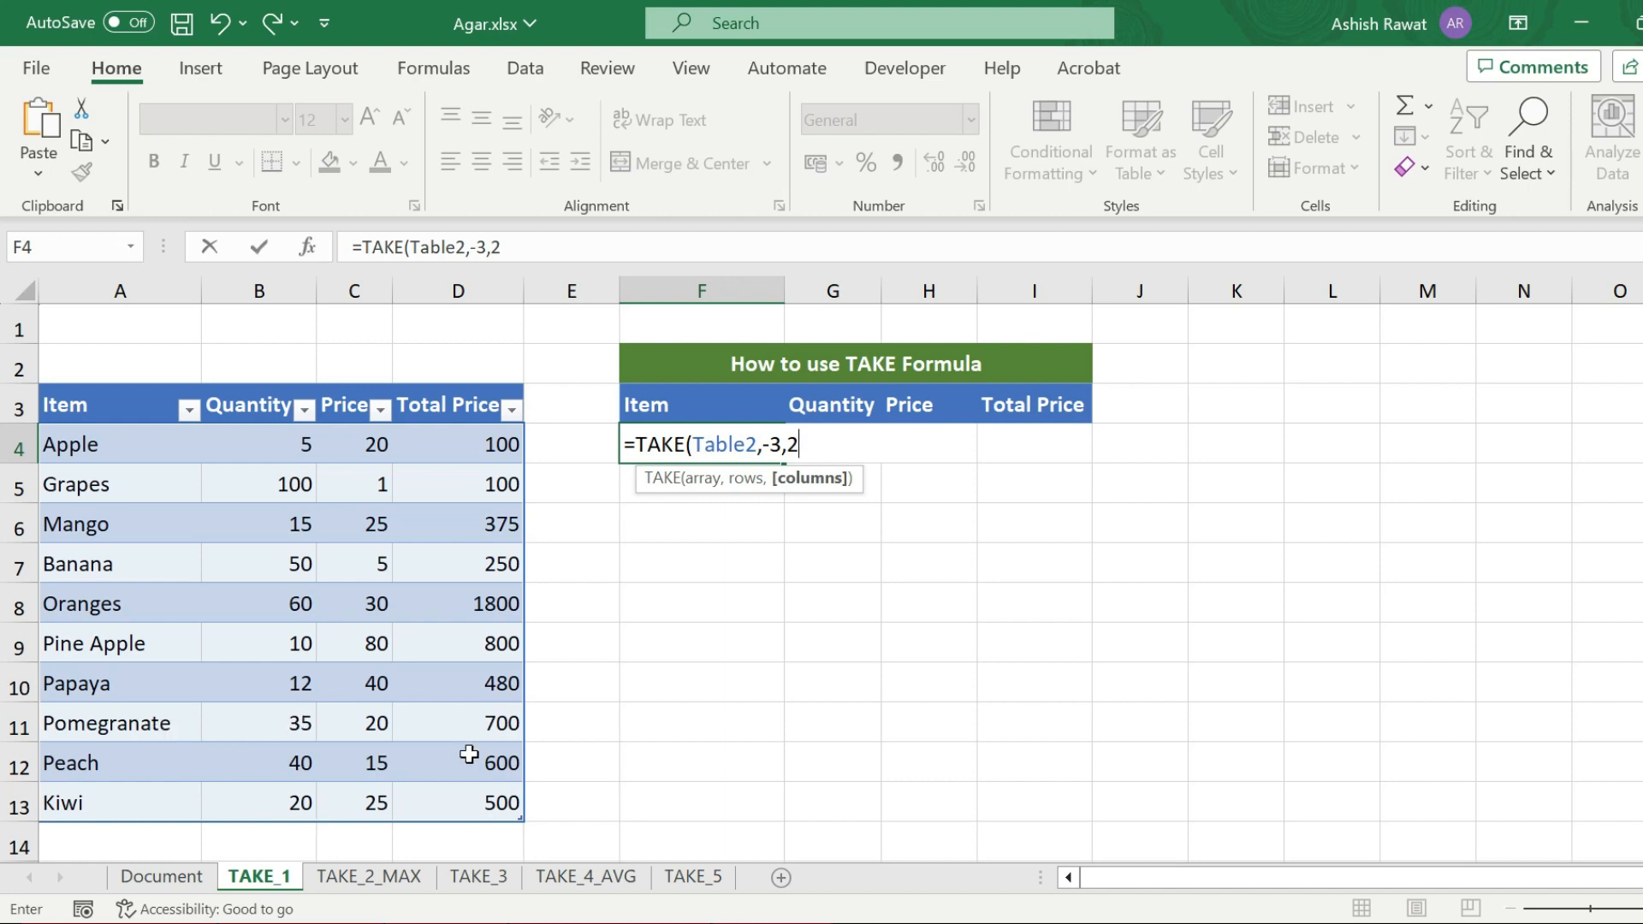
{"action": "type", "text": "2)"}
{"action": "key", "text": "Return"}
Change the columns argument of the TAKE formula in F4 to -2 and compare the result with the source table's last three rows.
{"action": "left_click_drag", "start_coordinate": [154, 719], "coordinate": [257, 800]}
{"action": "left_click", "coordinate": [718, 443]}
{"action": "type", "text": "2"}
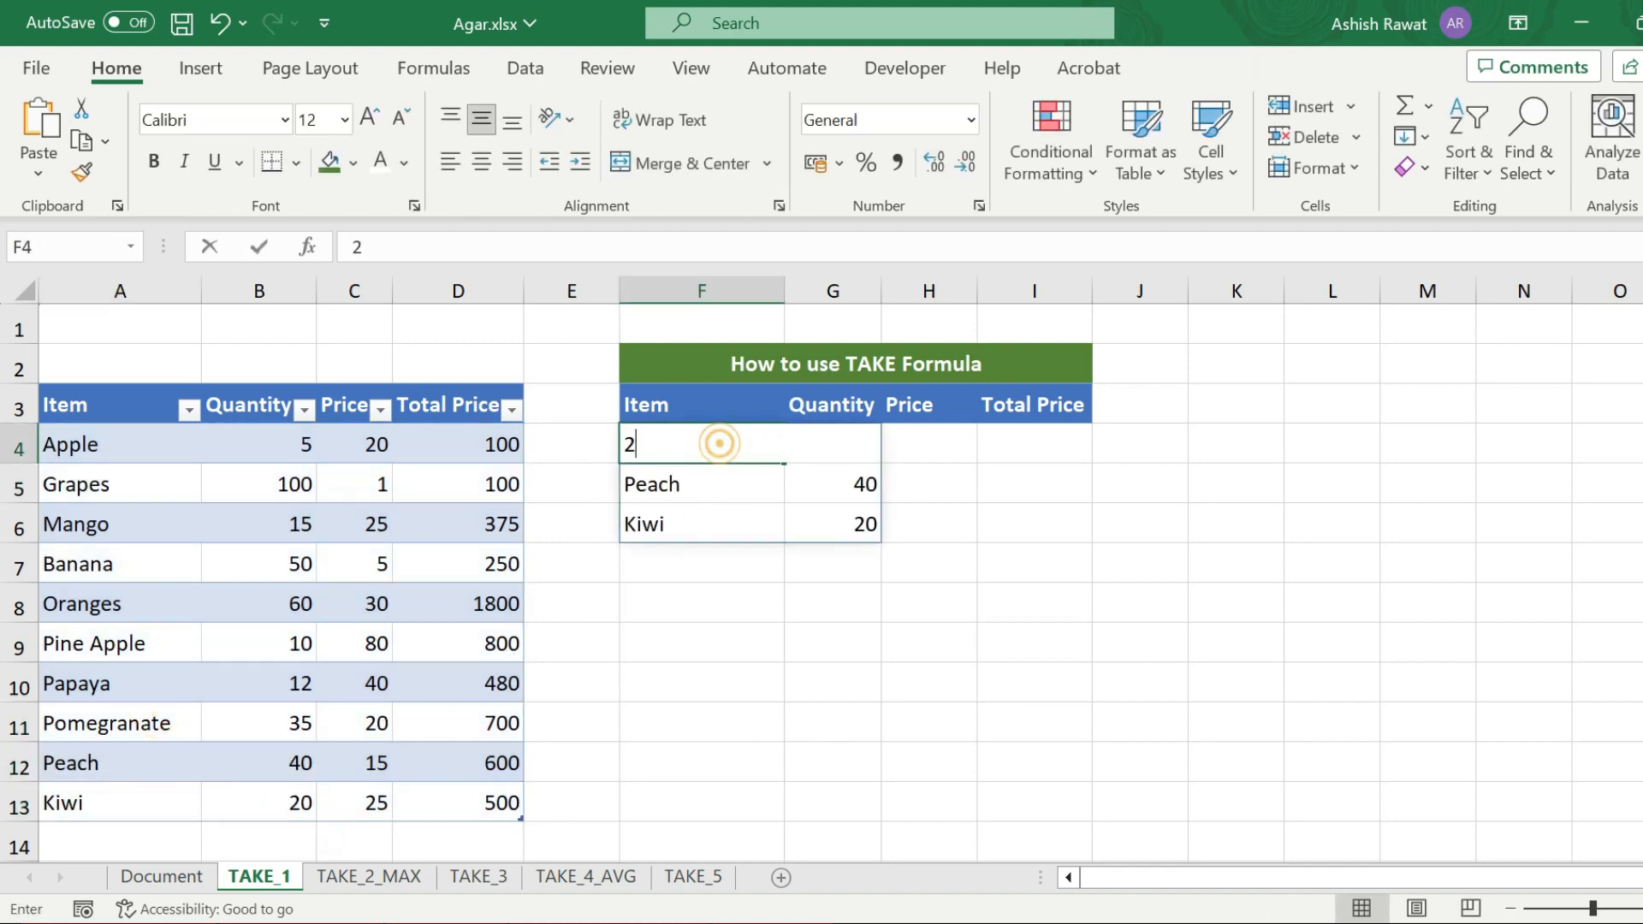
{"action": "key", "text": "Escape"}
{"action": "key", "text": "F2"}
{"action": "key", "text": "Left"}
{"action": "key", "text": "BackSpace"}
{"action": "type", "text": "-2"}
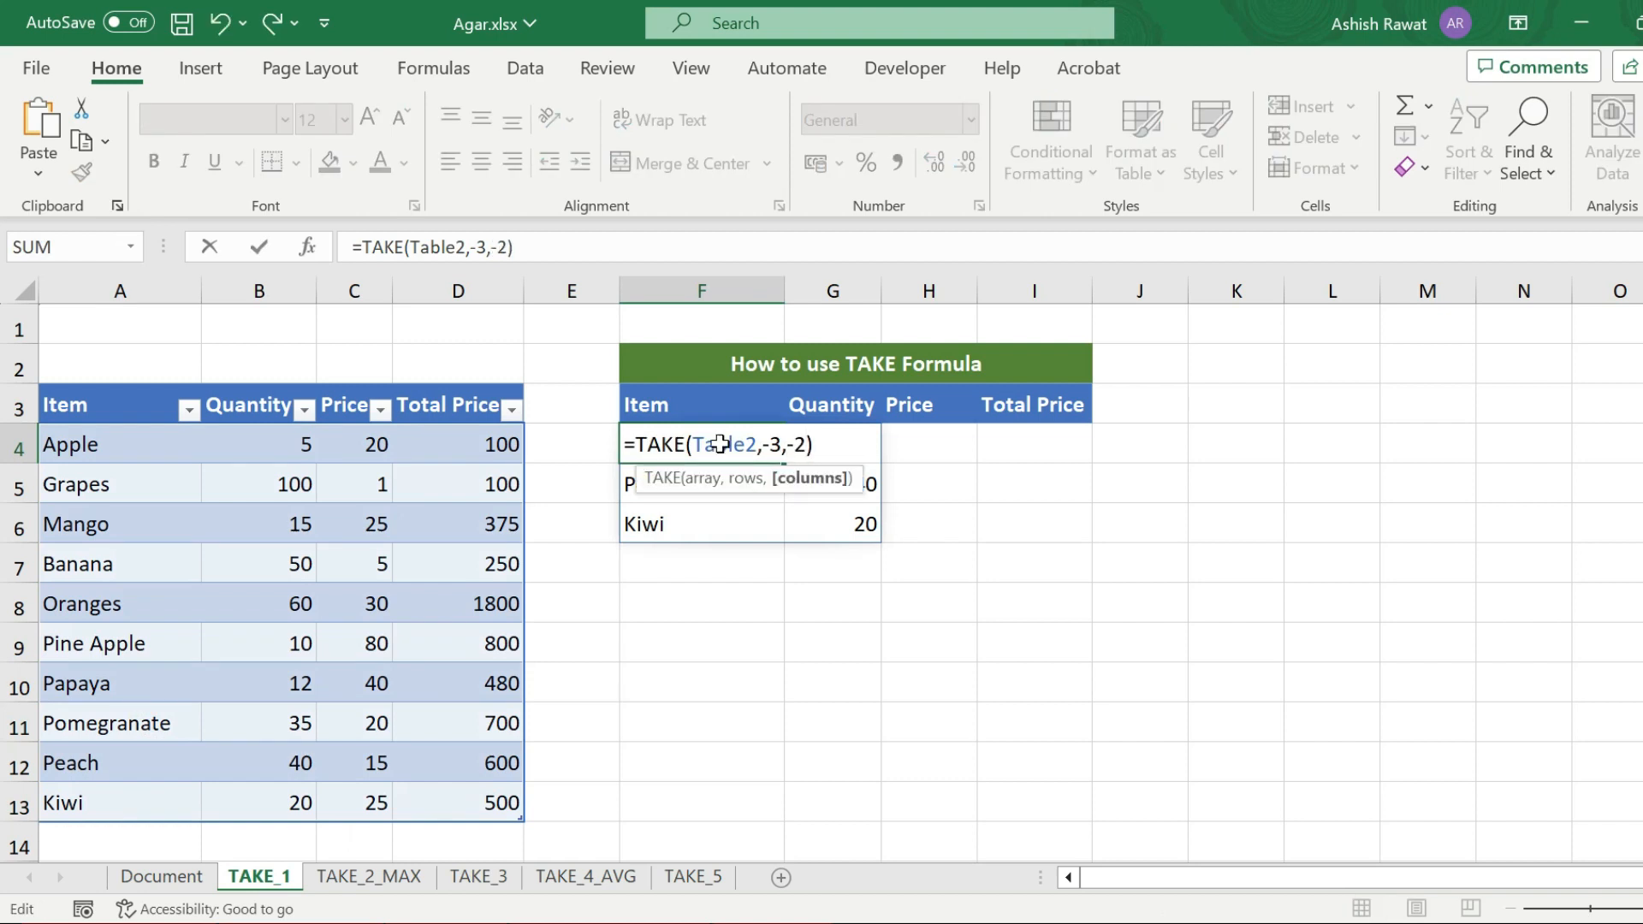
{"action": "key", "text": "Return"}
{"action": "left_click_drag", "start_coordinate": [380, 722], "coordinate": [494, 804]}
{"action": "left_click_drag", "start_coordinate": [69, 723], "coordinate": [99, 803]}
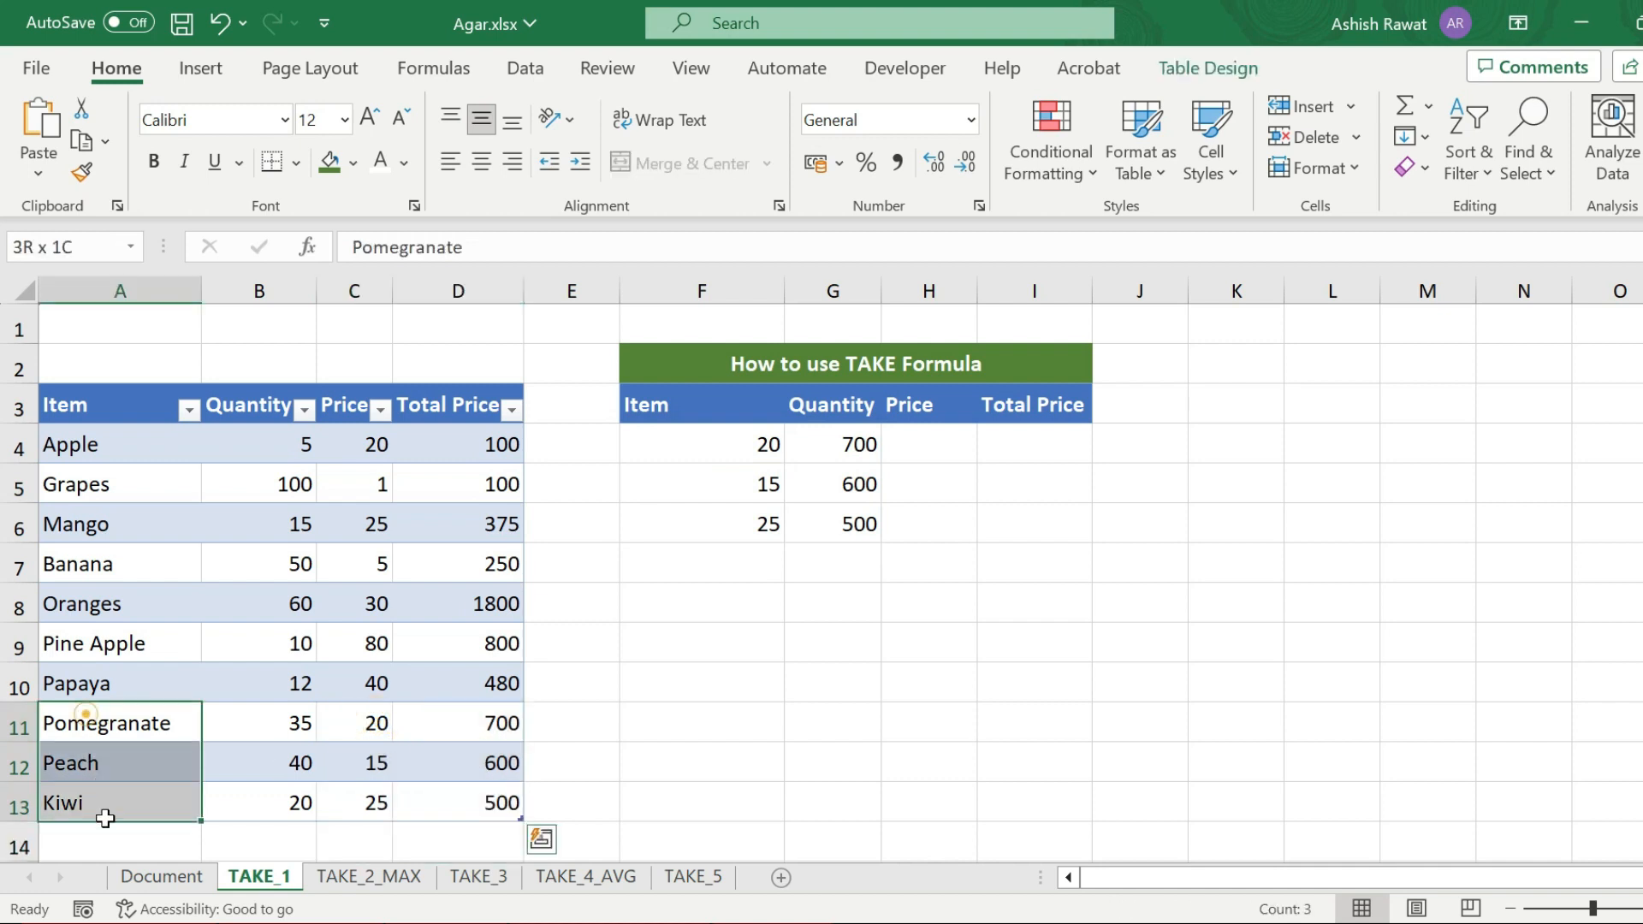
Clear the TAKE results from F4:G6.
{"action": "left_click", "coordinate": [719, 459]}
{"action": "left_click_drag", "start_coordinate": [719, 458], "coordinate": [847, 527]}
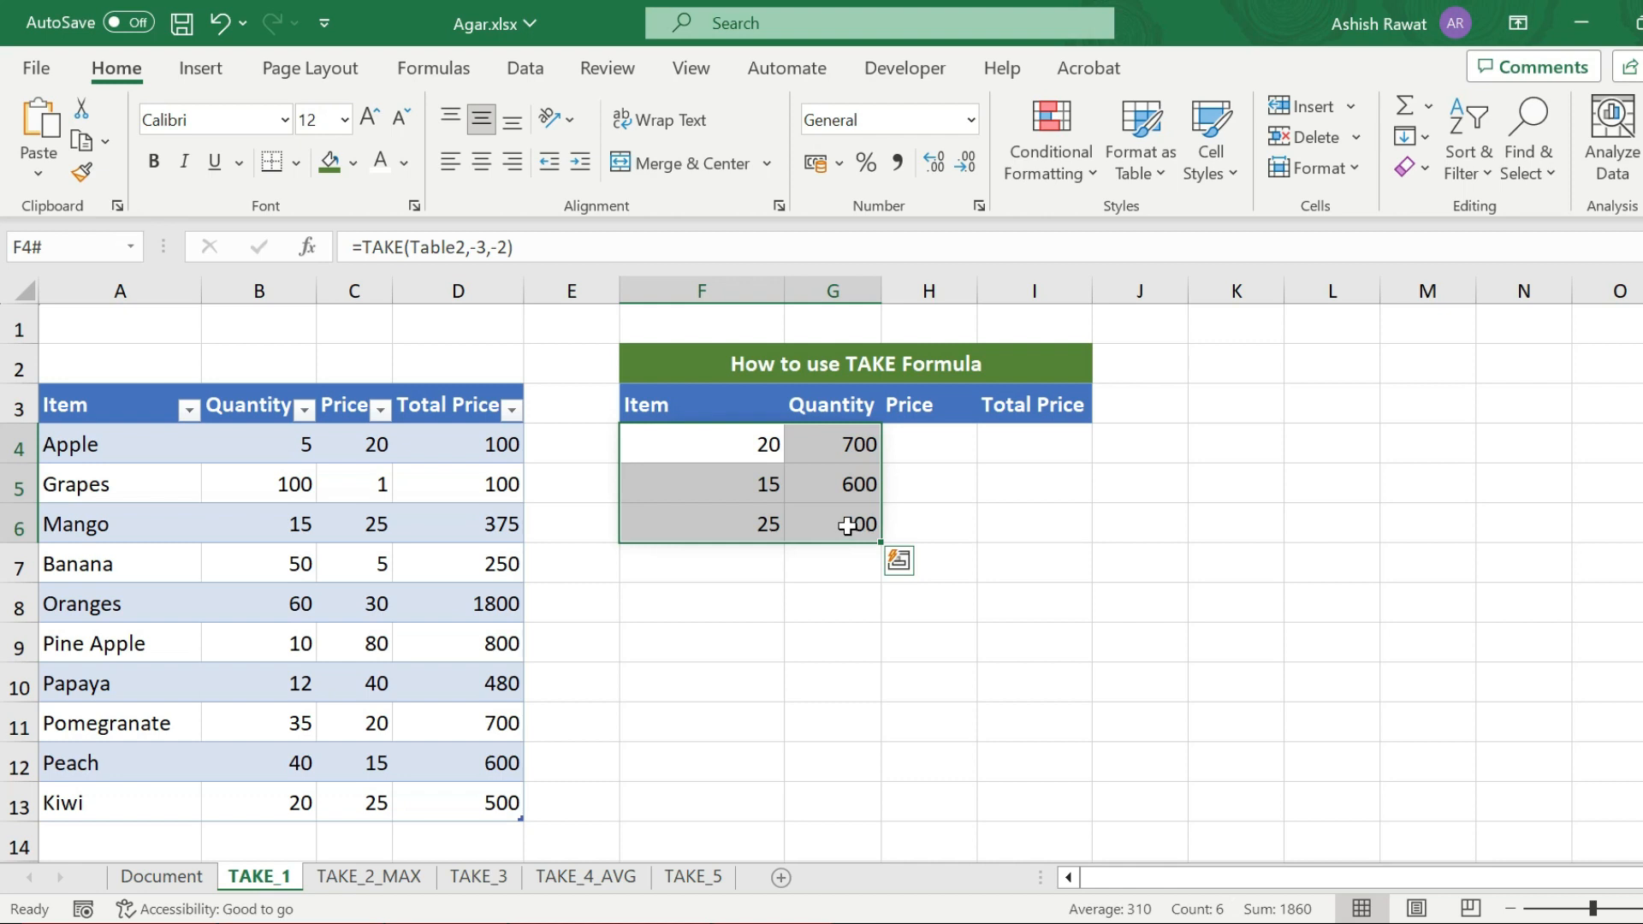
{"action": "key", "text": "Delete"}
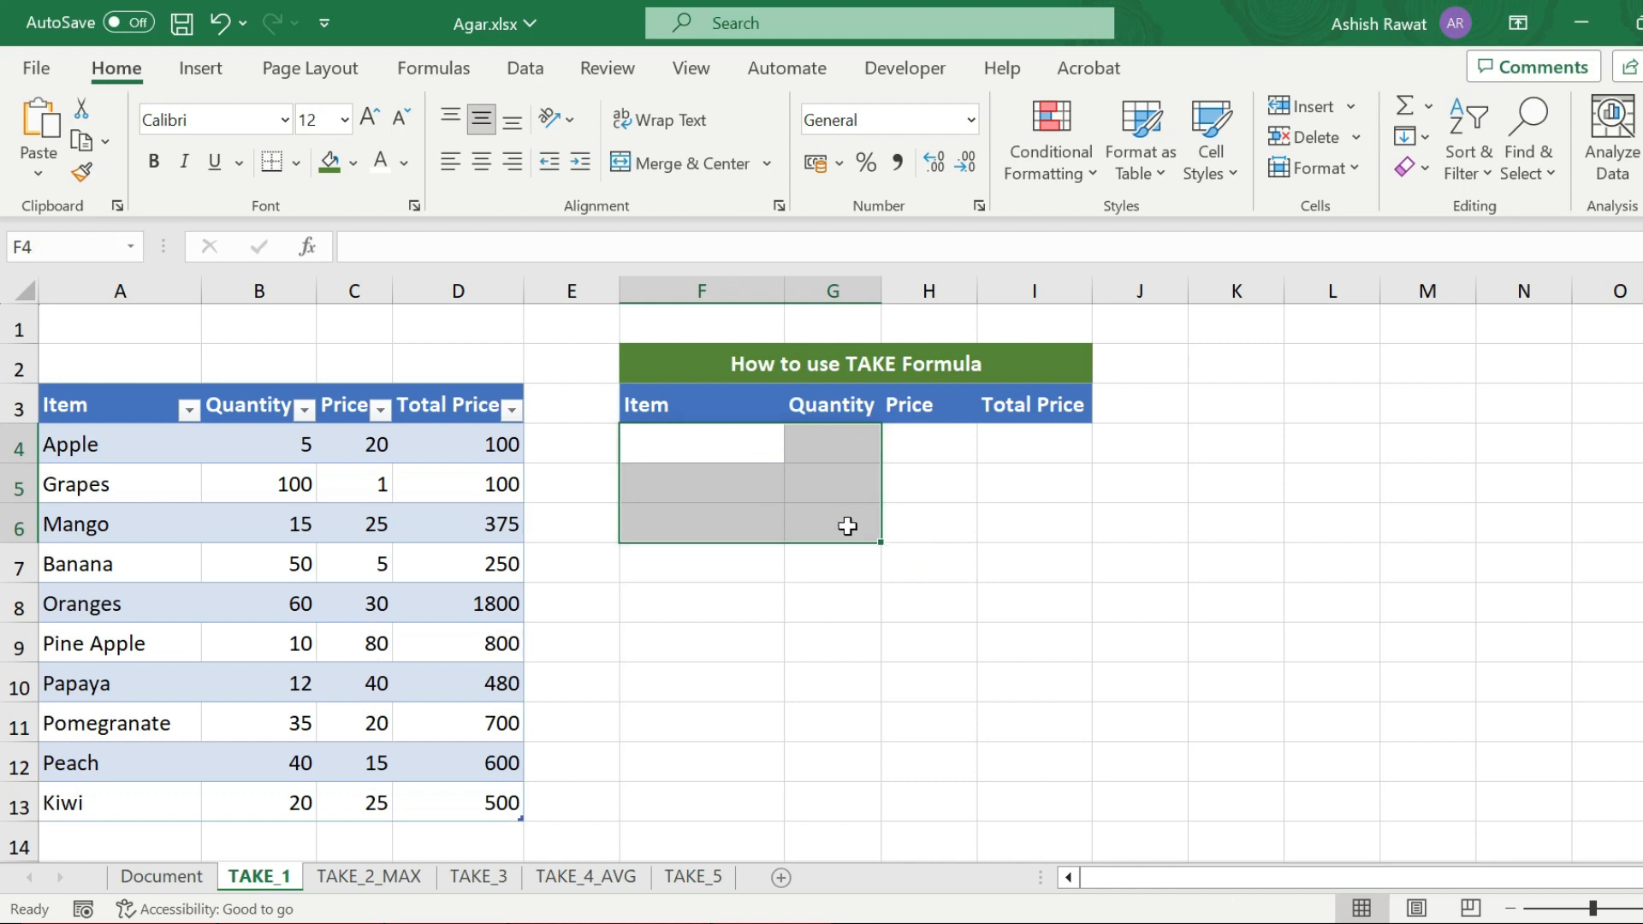
{"action": "left_click", "coordinate": [838, 478]}
Open the TAKE_2_MAX sheet and highlight its results heading and the source records in A4:D13.
{"action": "left_click", "coordinate": [368, 876]}
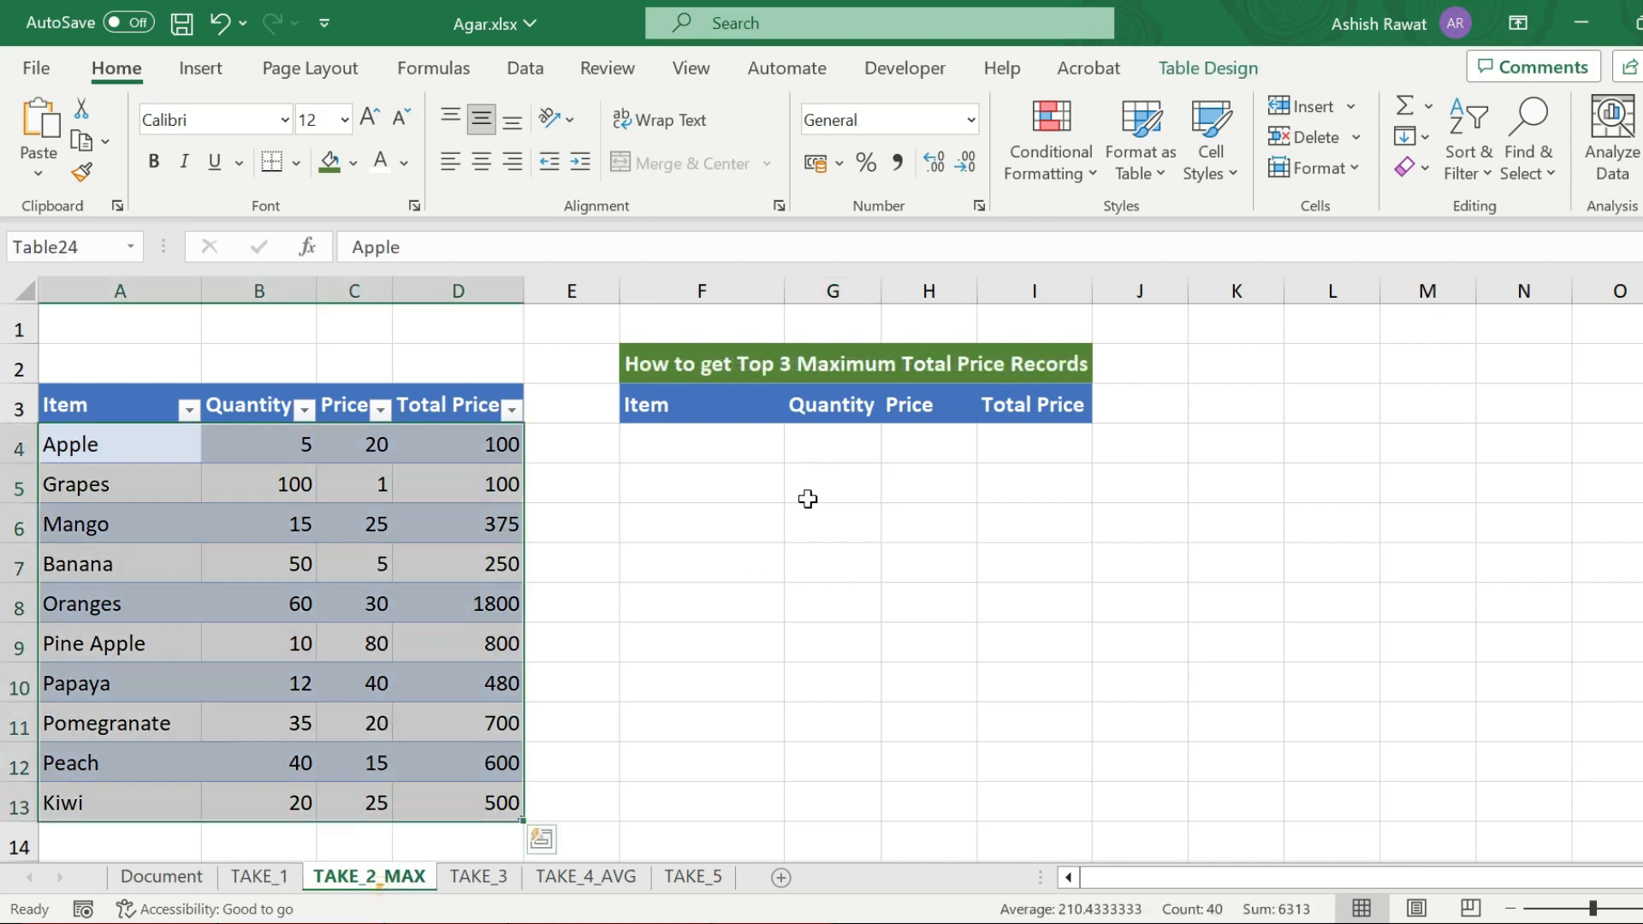
{"action": "left_click", "coordinate": [696, 366]}
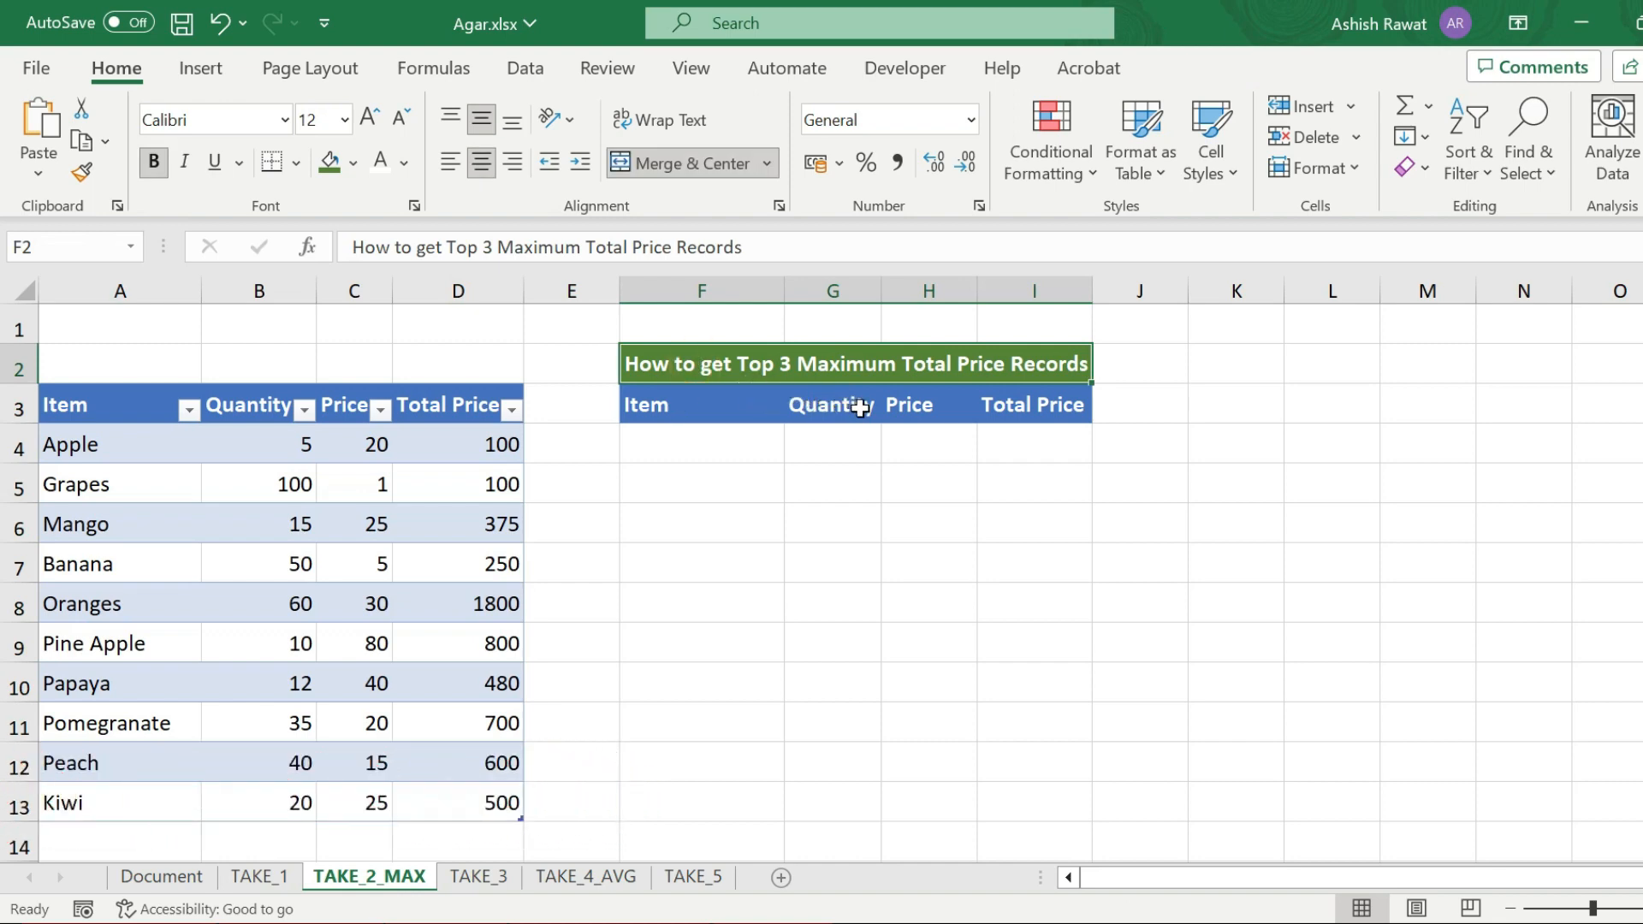
{"action": "left_click_drag", "start_coordinate": [81, 439], "coordinate": [509, 800]}
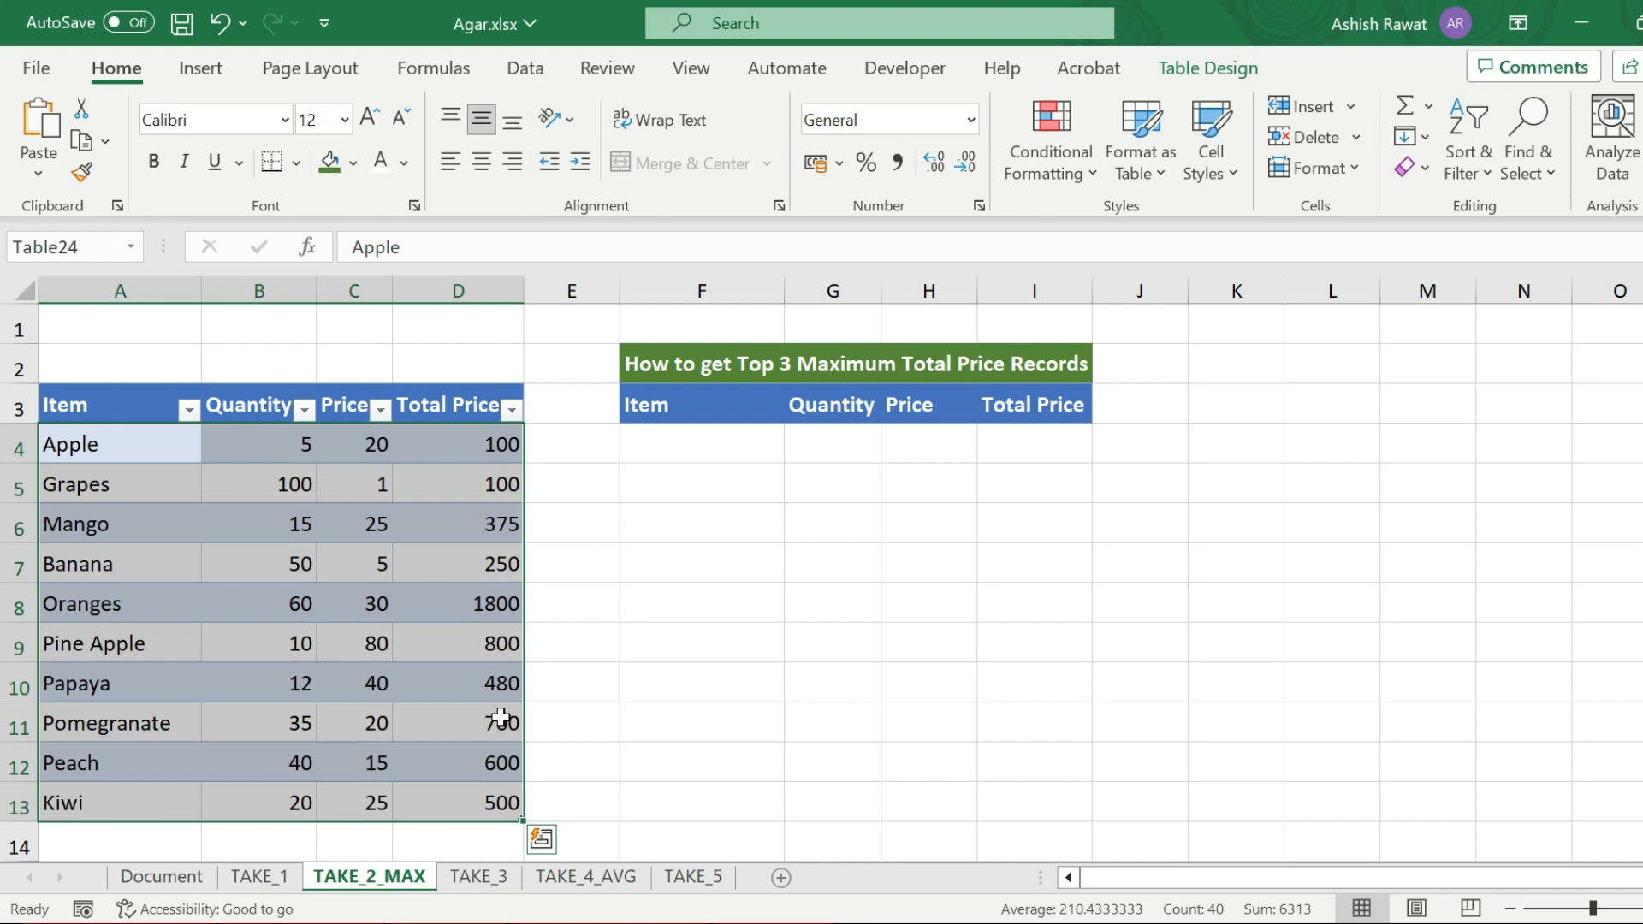
Enter =SORT(Table24,4,-1) in F4 to sort the source records by Total Price in descending order.
{"action": "left_click", "coordinate": [741, 439]}
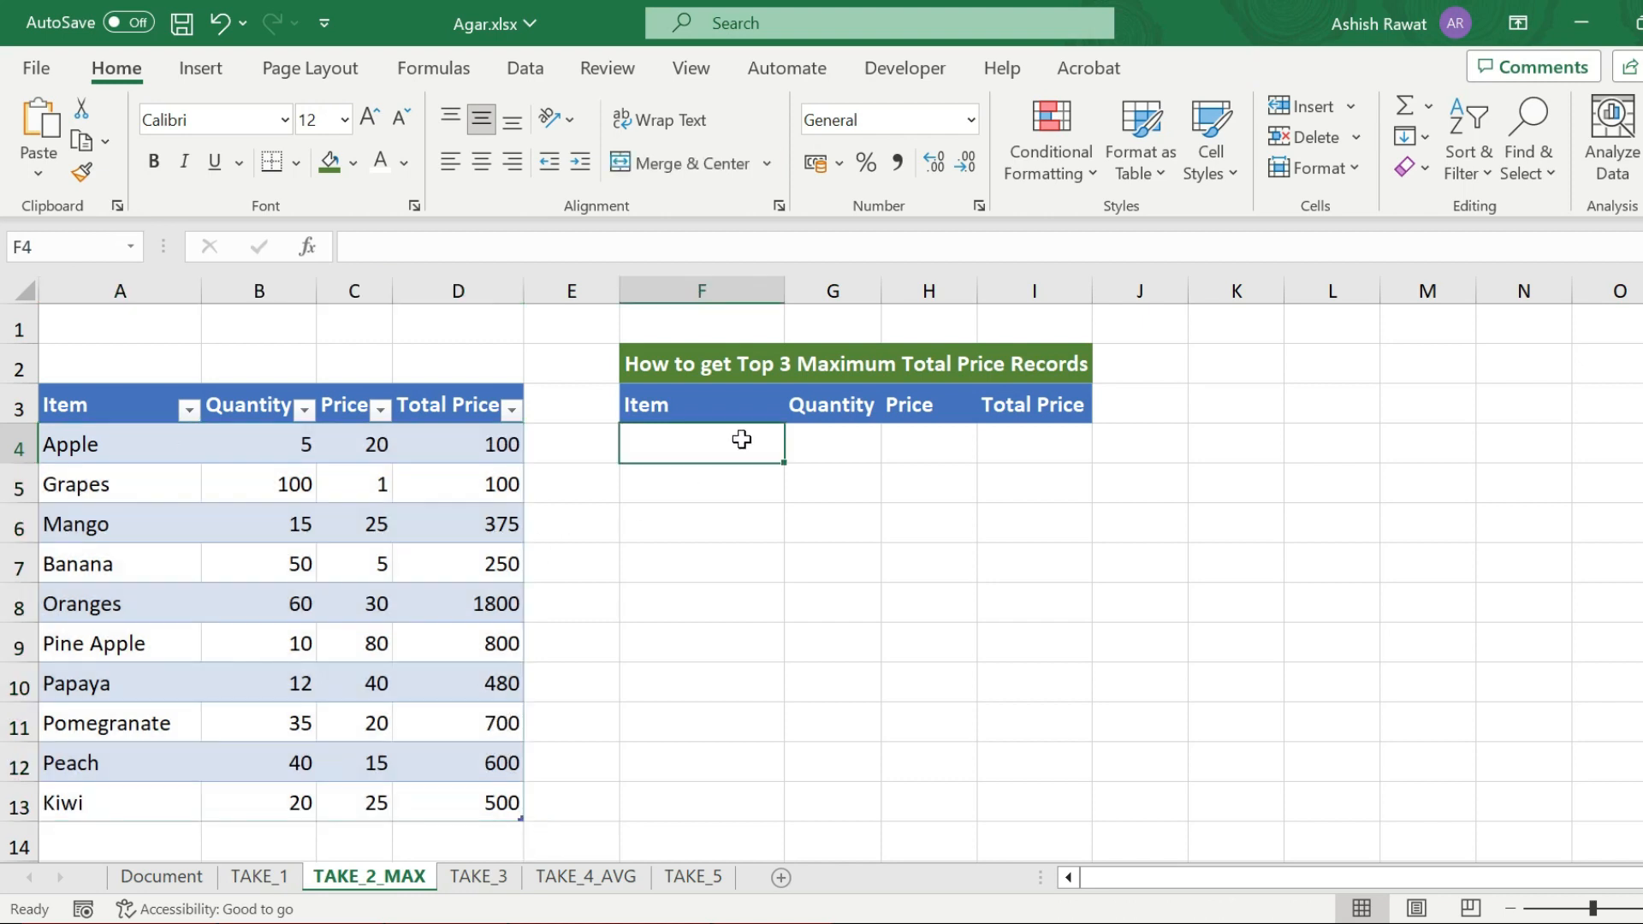
{"action": "type", "text": "=SO"}
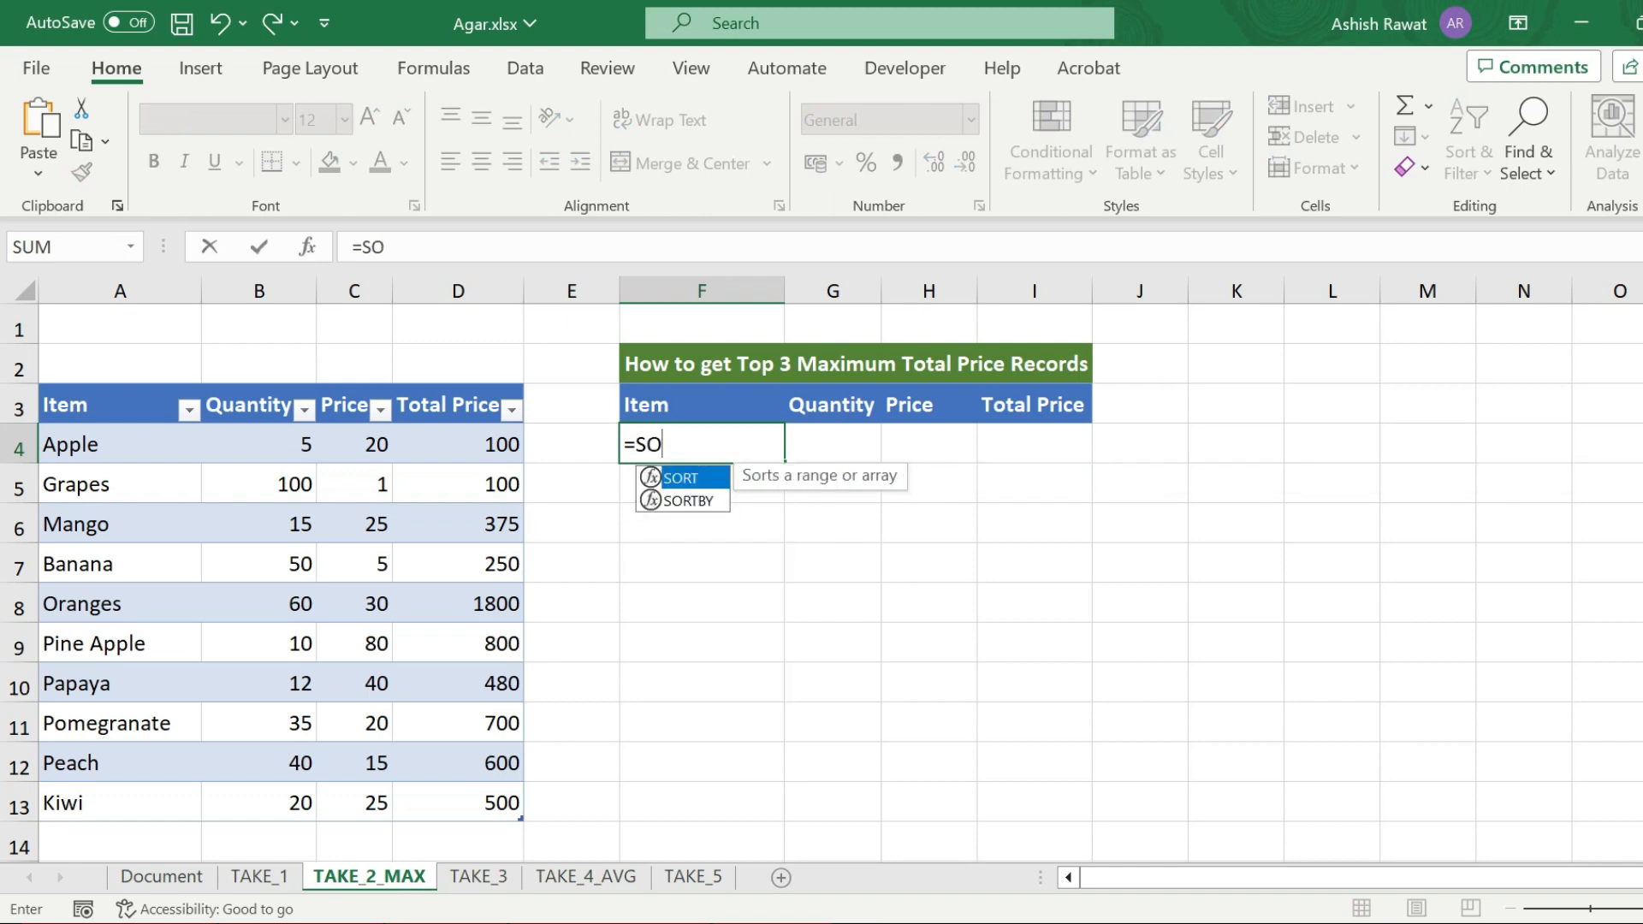
{"action": "type", "text": "RT("}
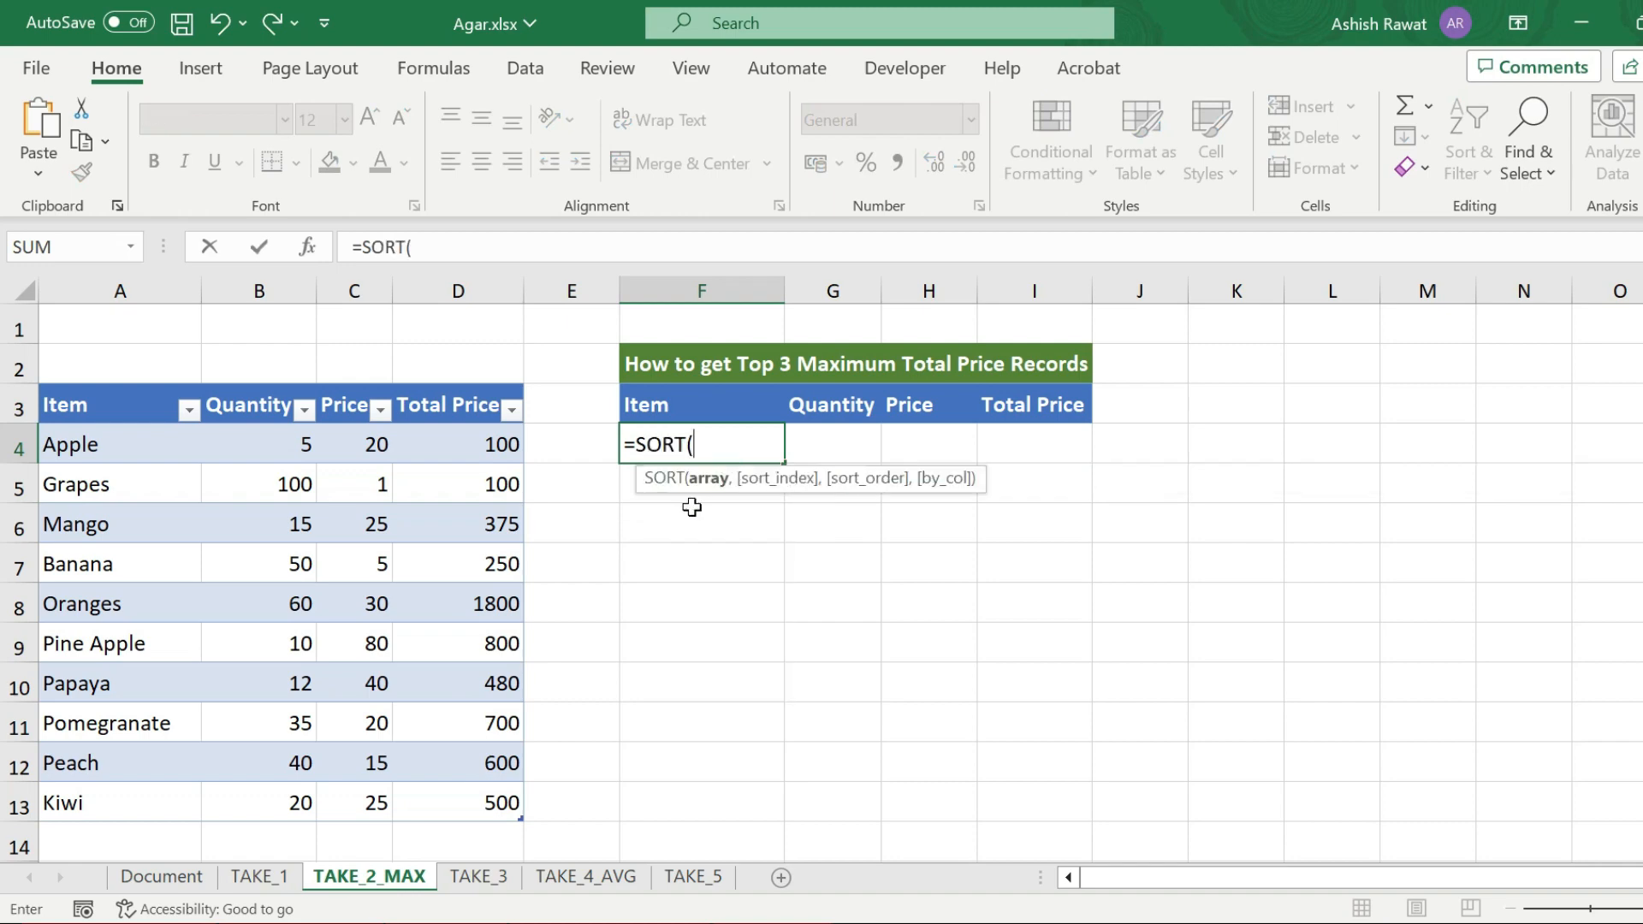
{"action": "left_click_drag", "start_coordinate": [53, 444], "coordinate": [469, 802]}
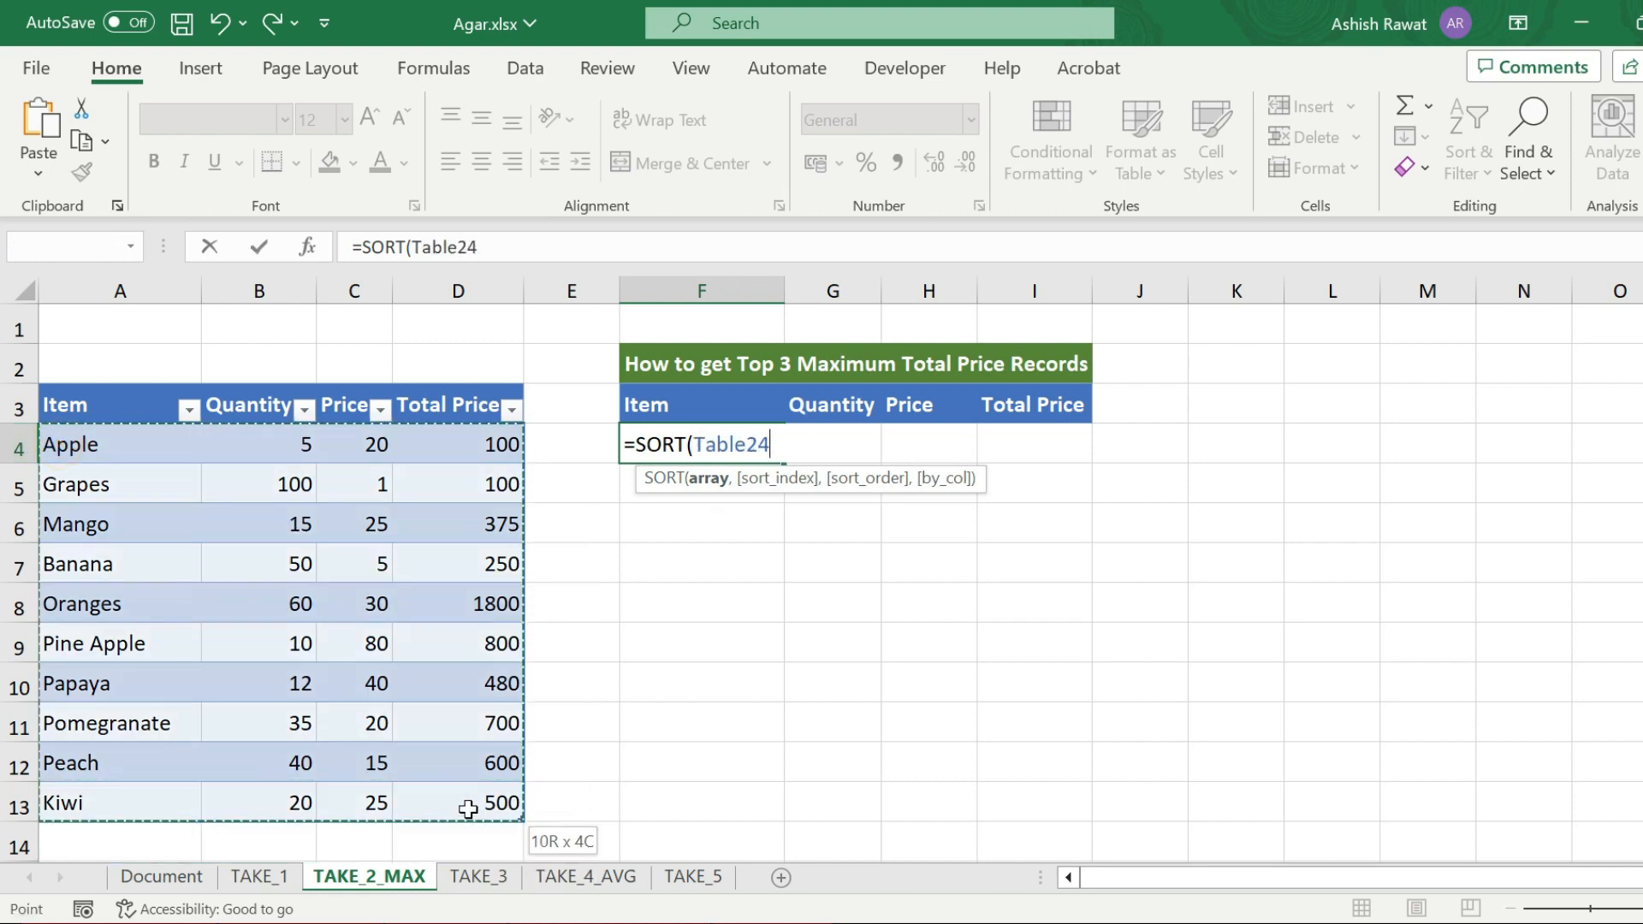
{"action": "type", "text": ","}
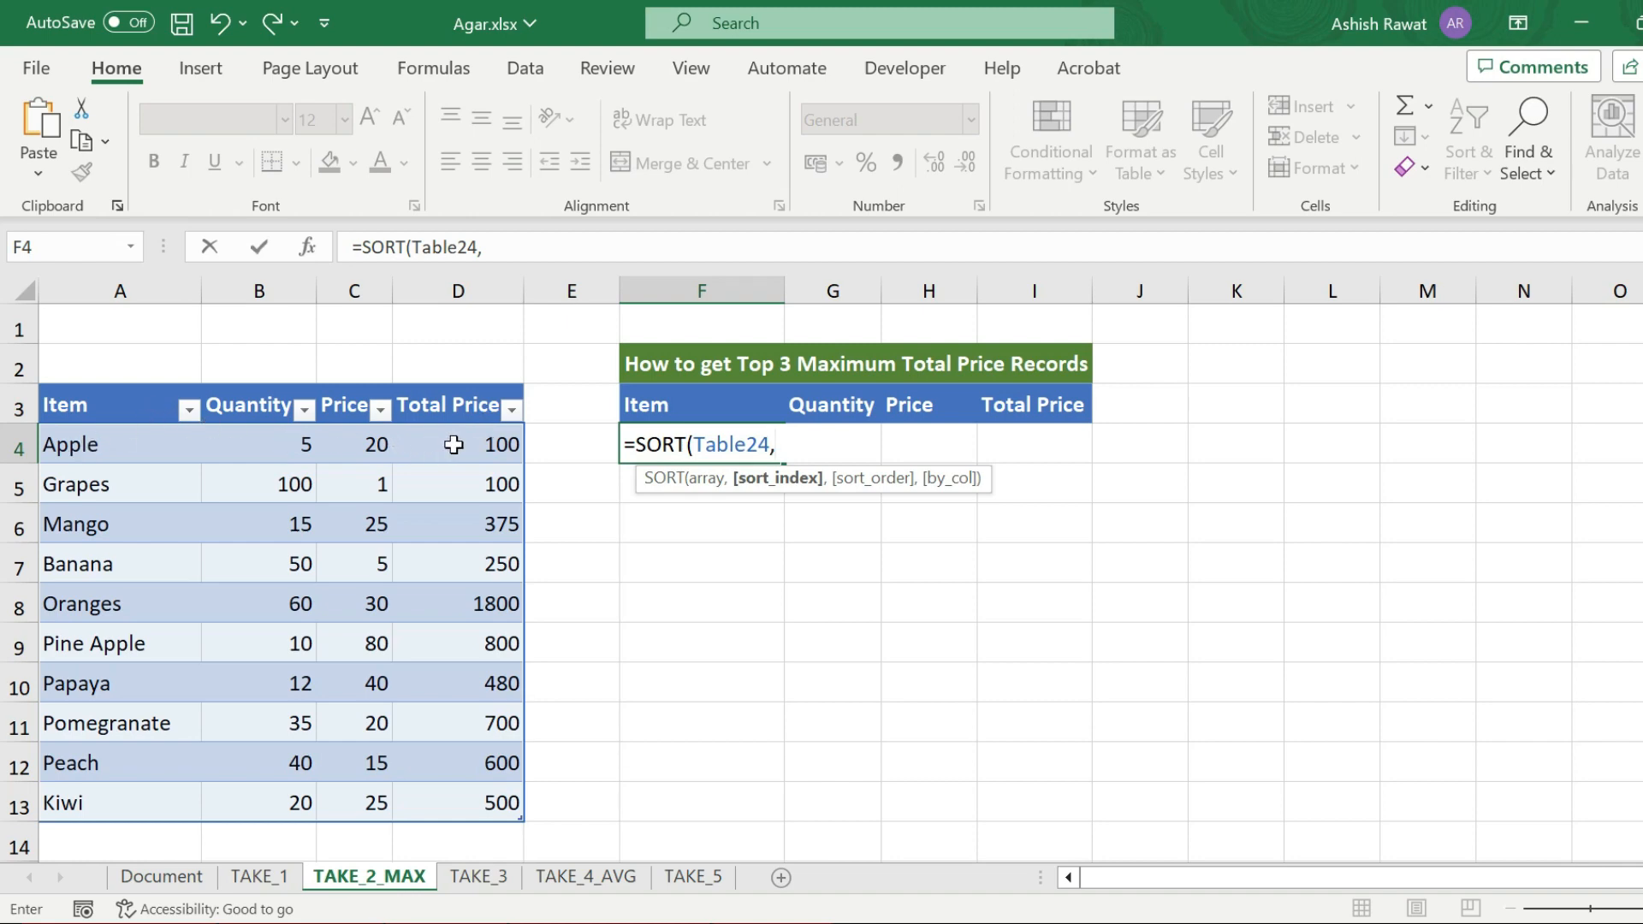
{"action": "type", "text": ","}
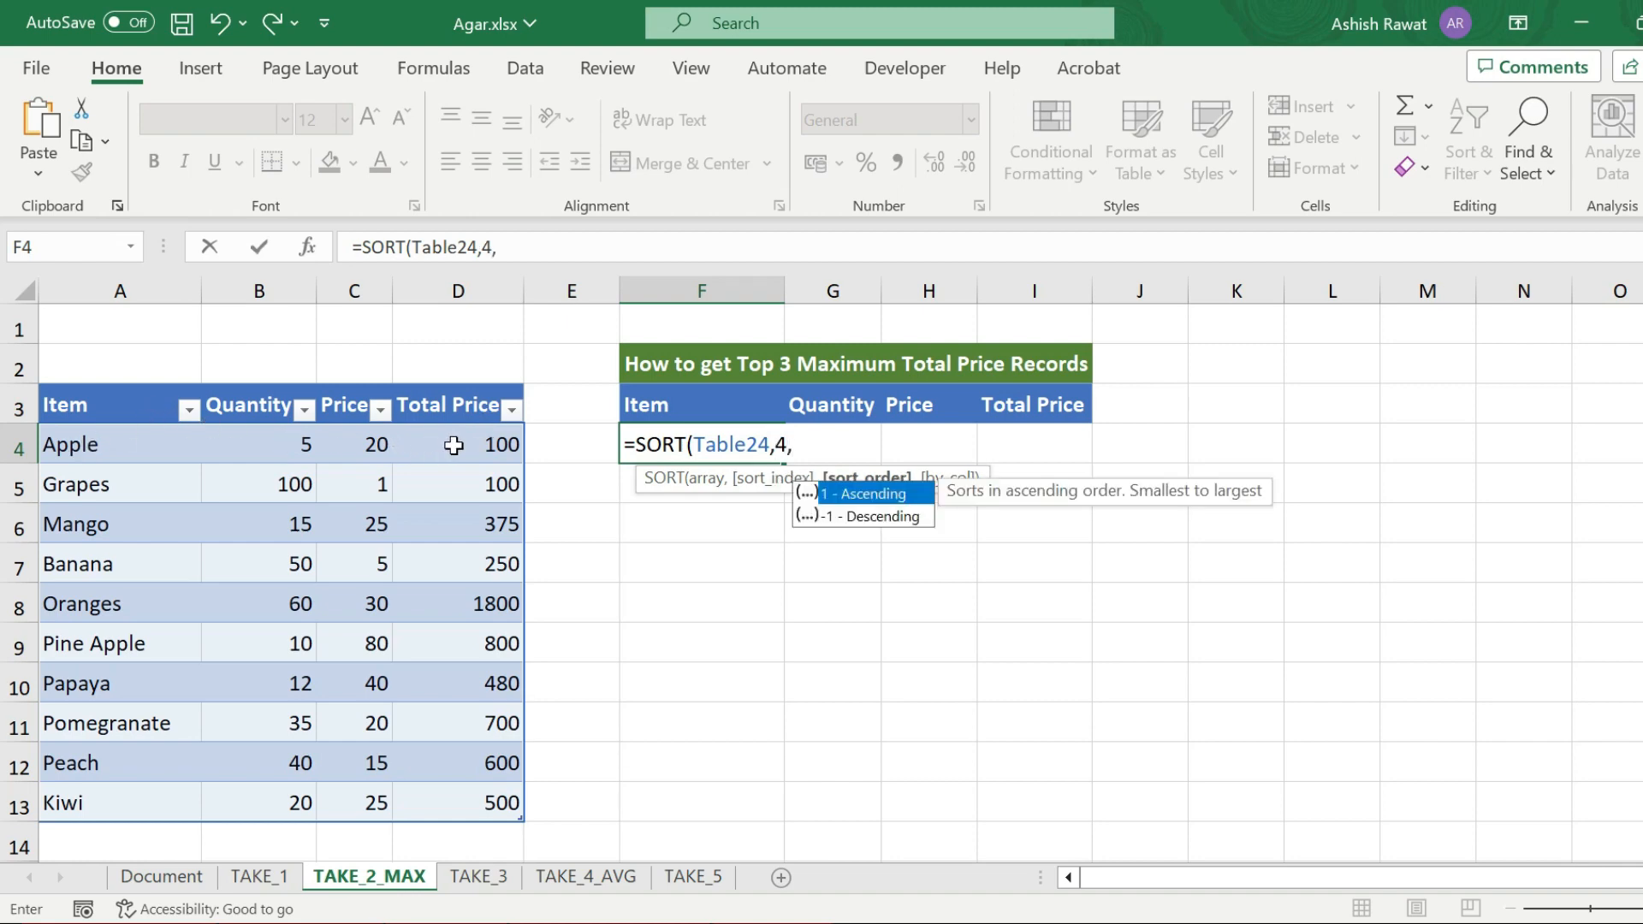
{"action": "double_click", "coordinate": [884, 515]}
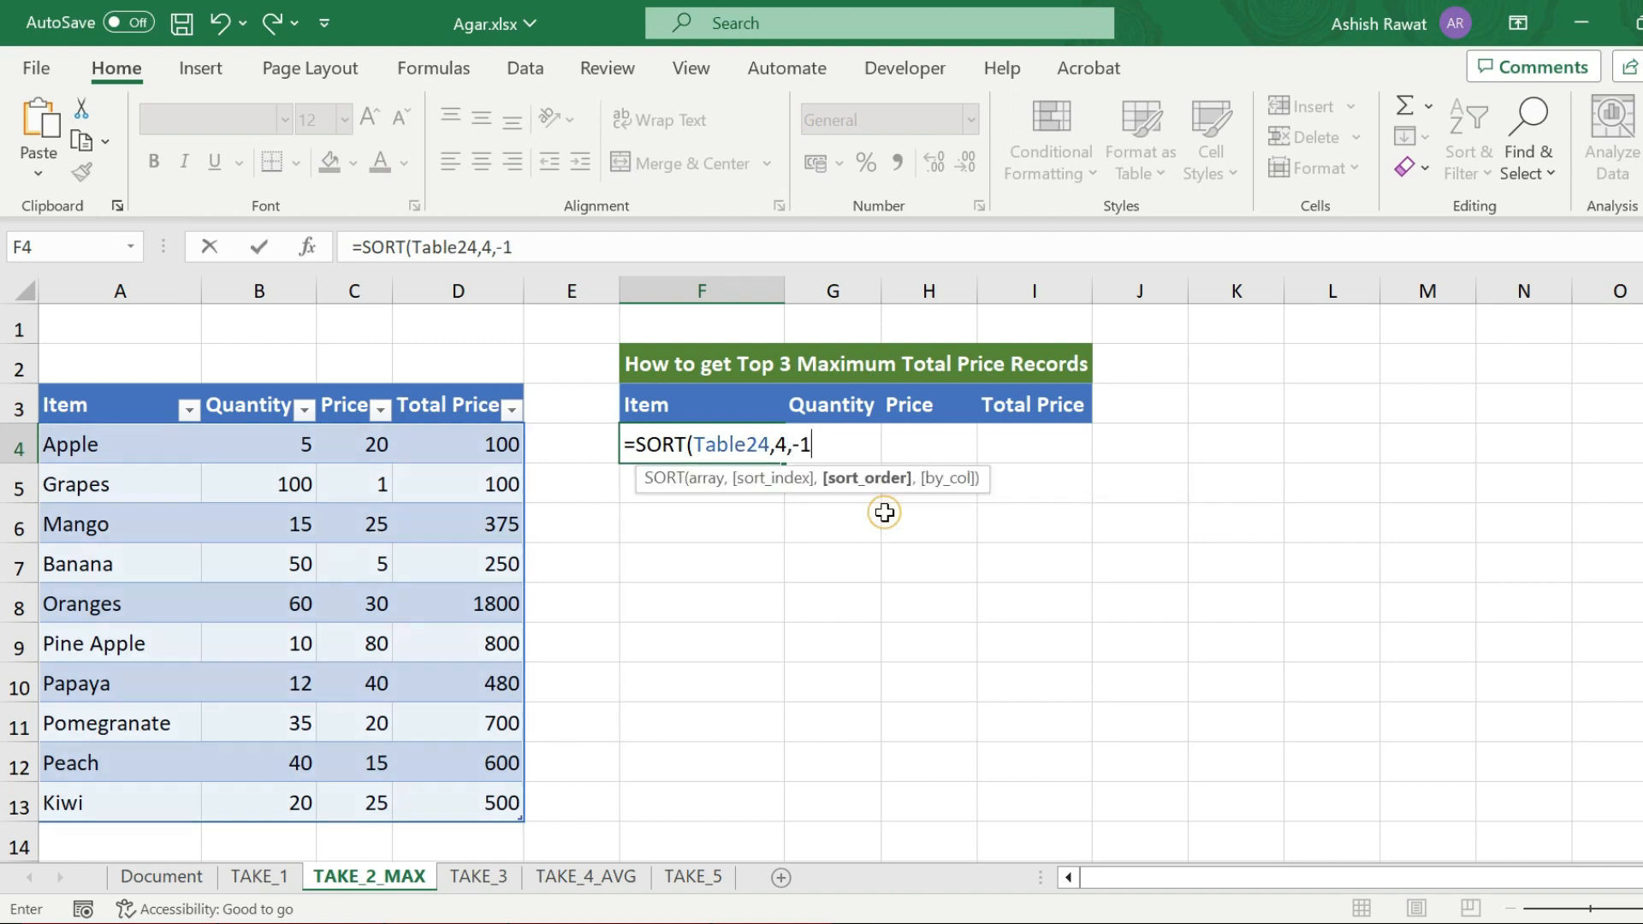
{"action": "type", "text": ")"}
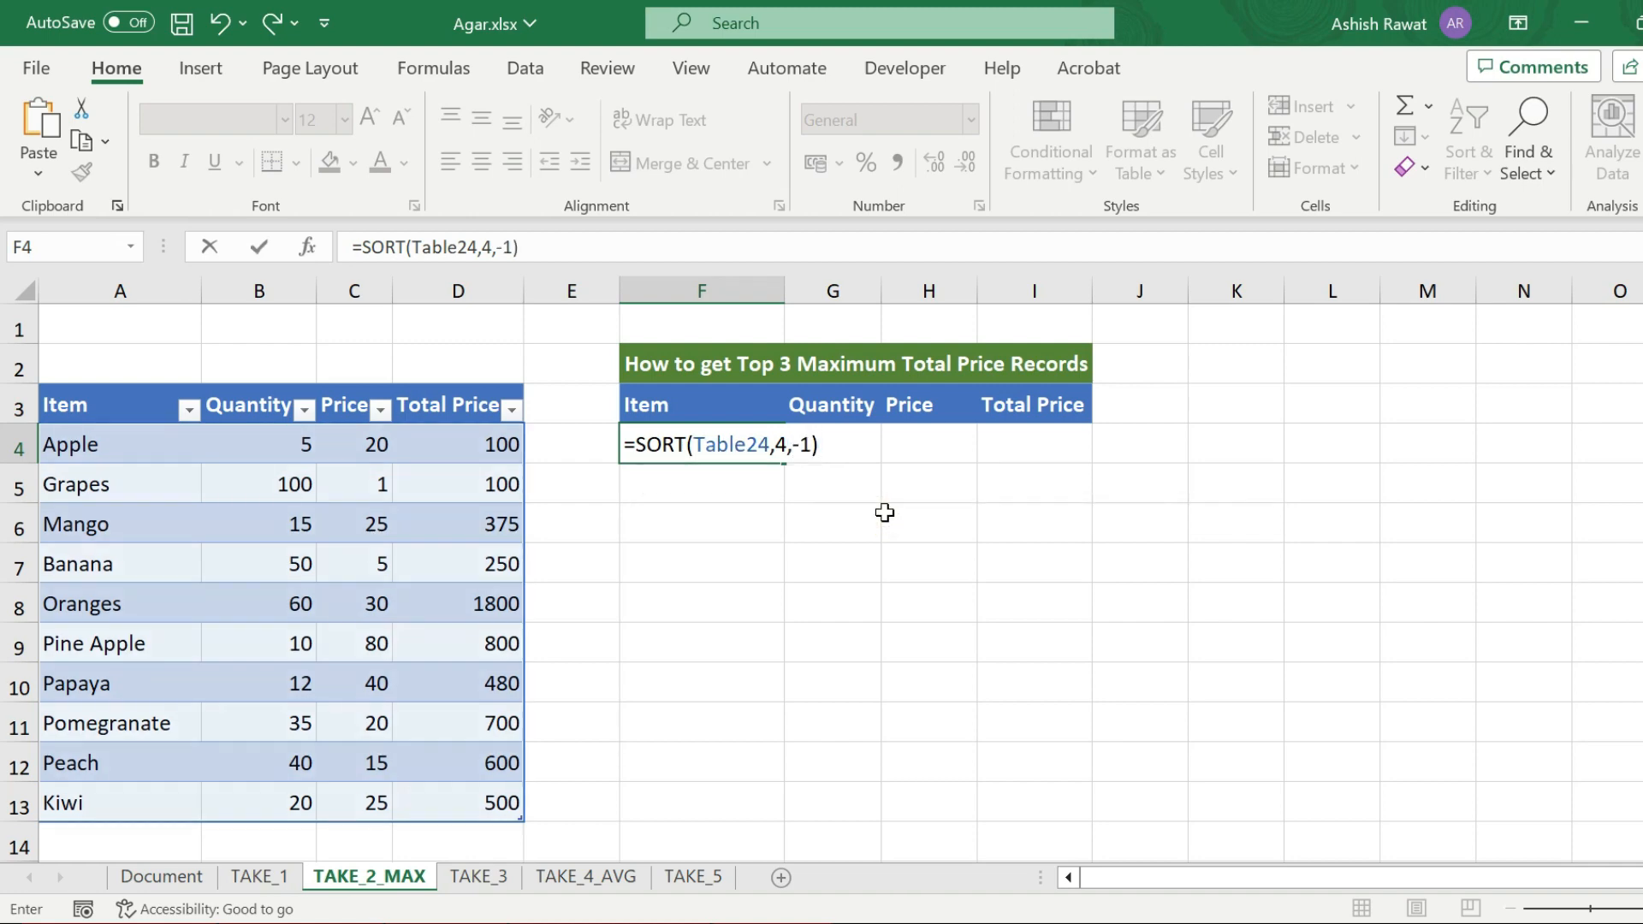
{"action": "key", "text": "Return"}
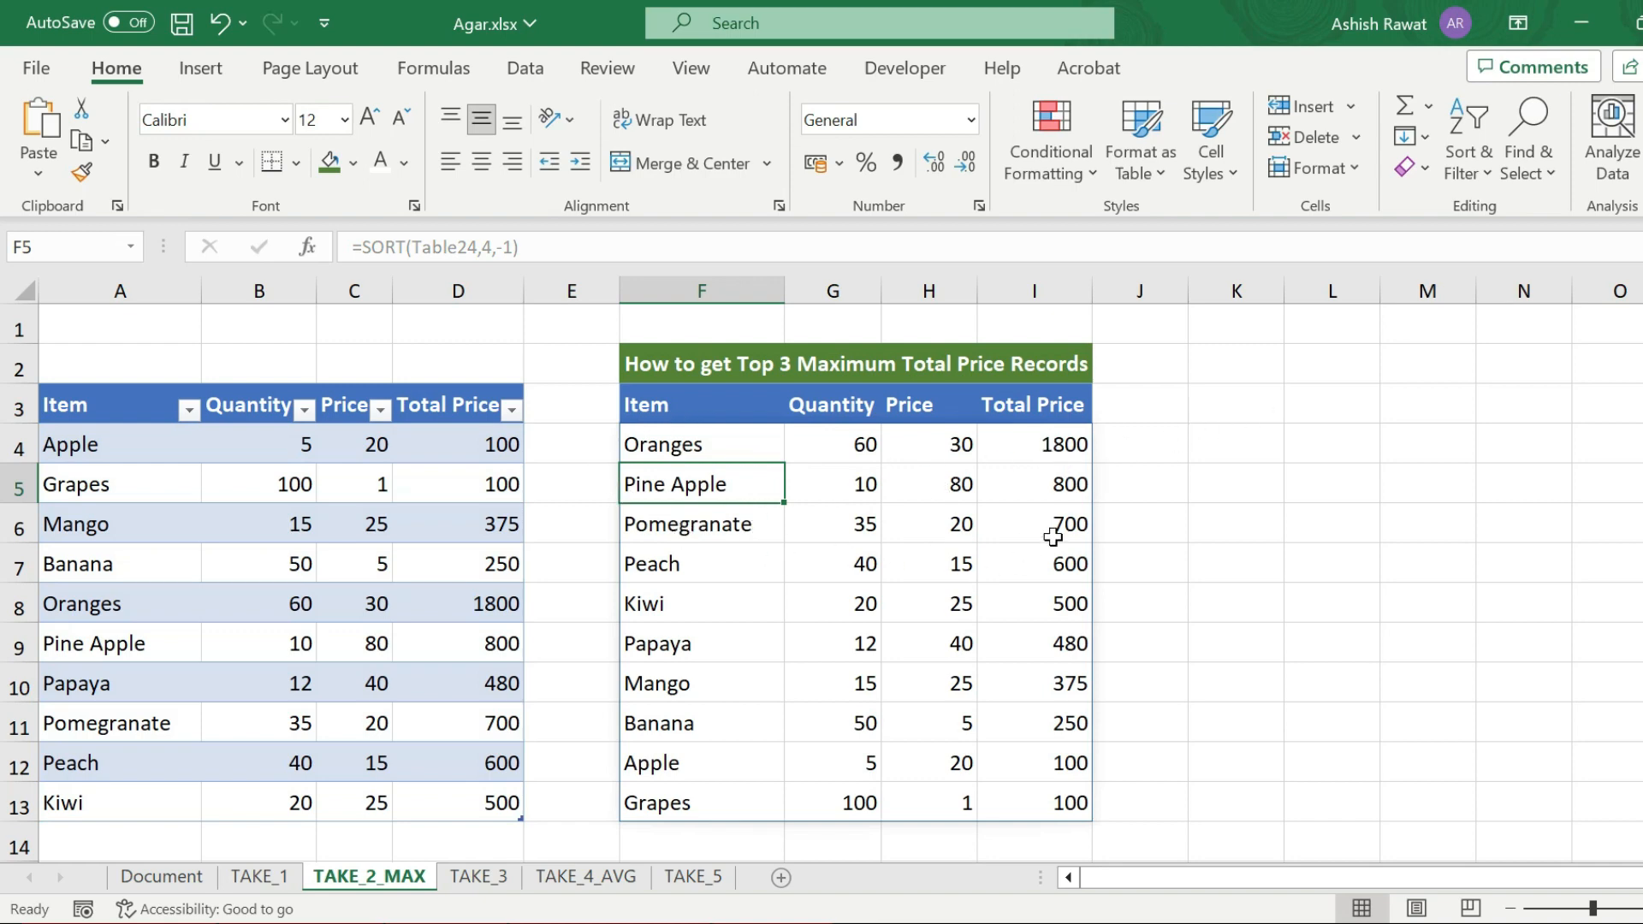
Wrap the SORT formula in F4 with TAKE, as =TAKE(SORT(Table24,4,-1),3,4), to return three rows and four columns.
{"action": "left_click_drag", "start_coordinate": [1069, 444], "coordinate": [1067, 517]}
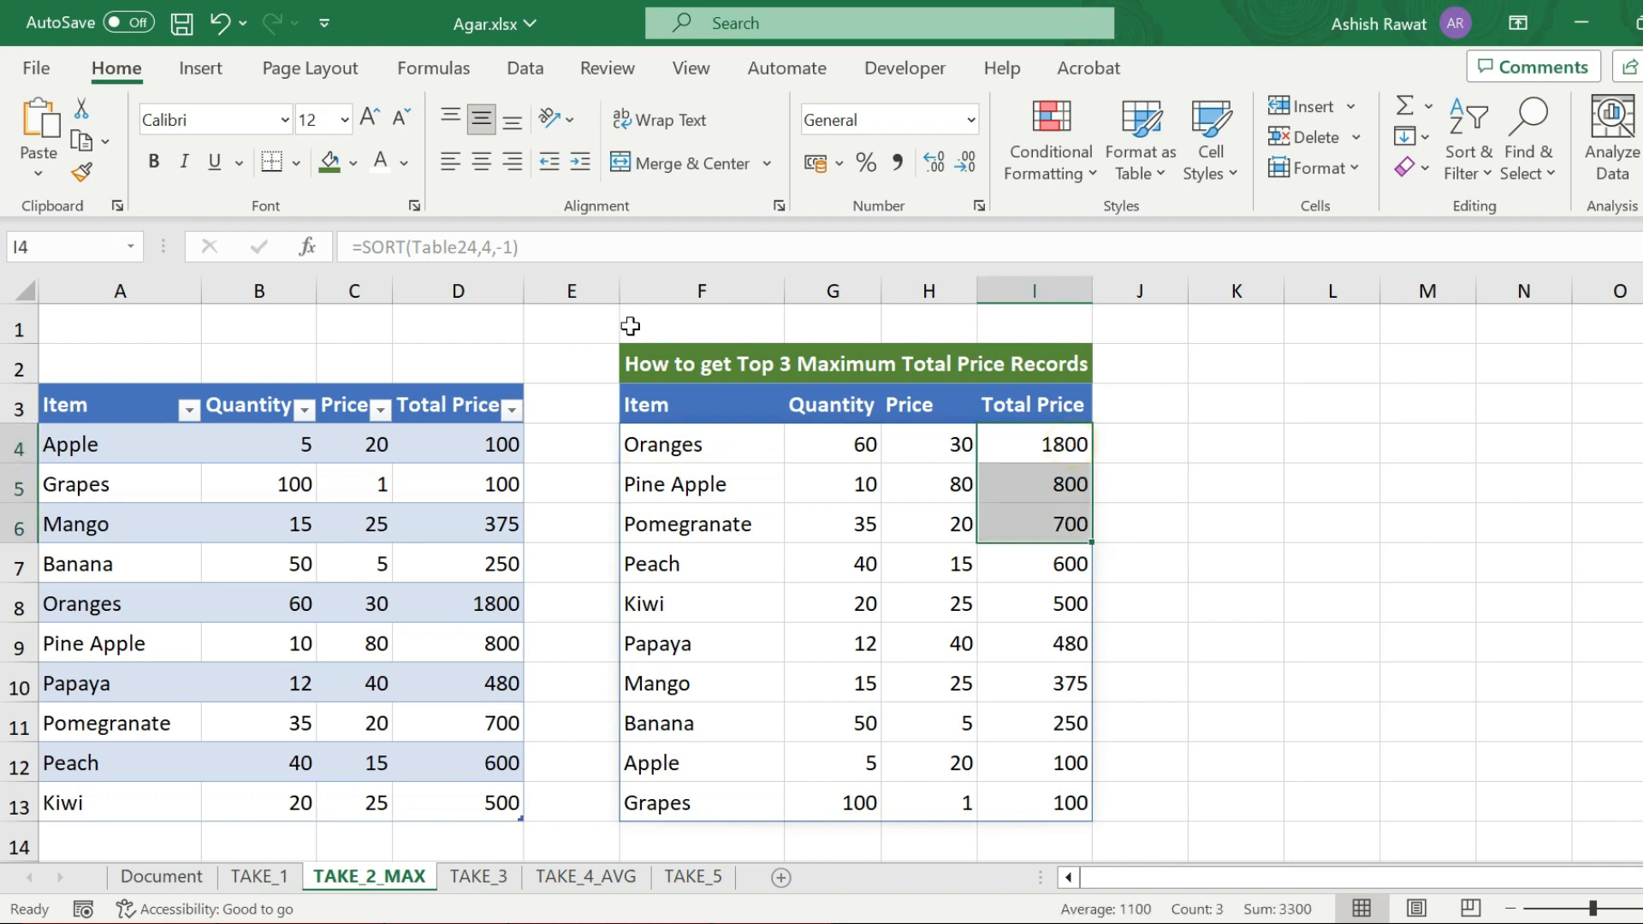
{"action": "left_click_drag", "start_coordinate": [708, 437], "coordinate": [1070, 524]}
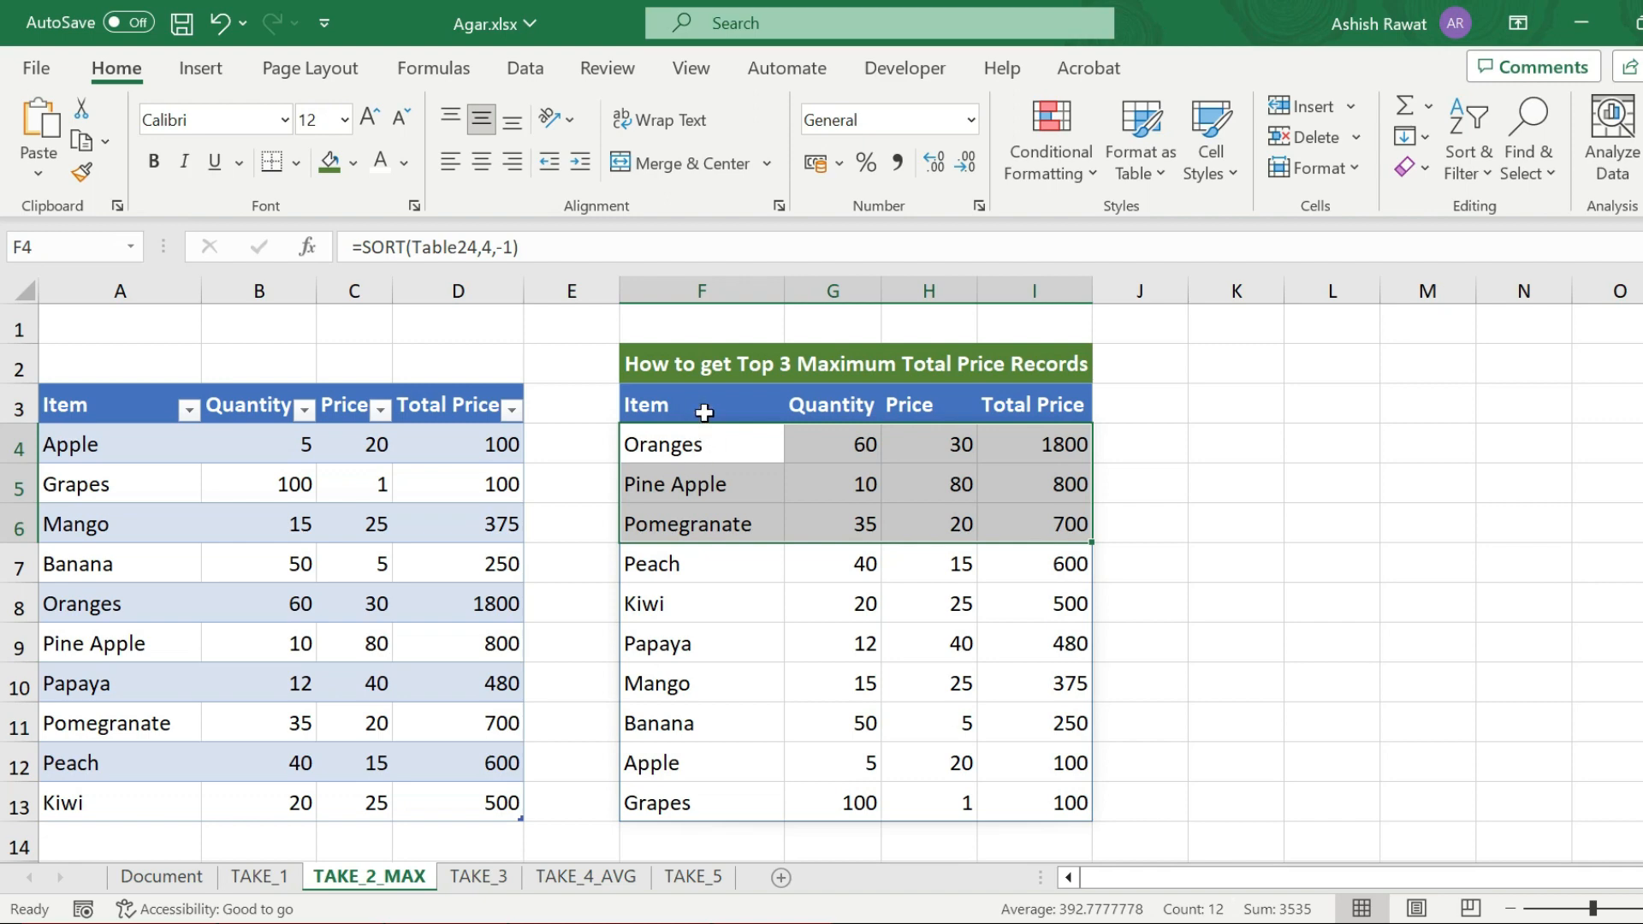
{"action": "left_click", "coordinate": [696, 438]}
{"action": "key", "text": "F2"}
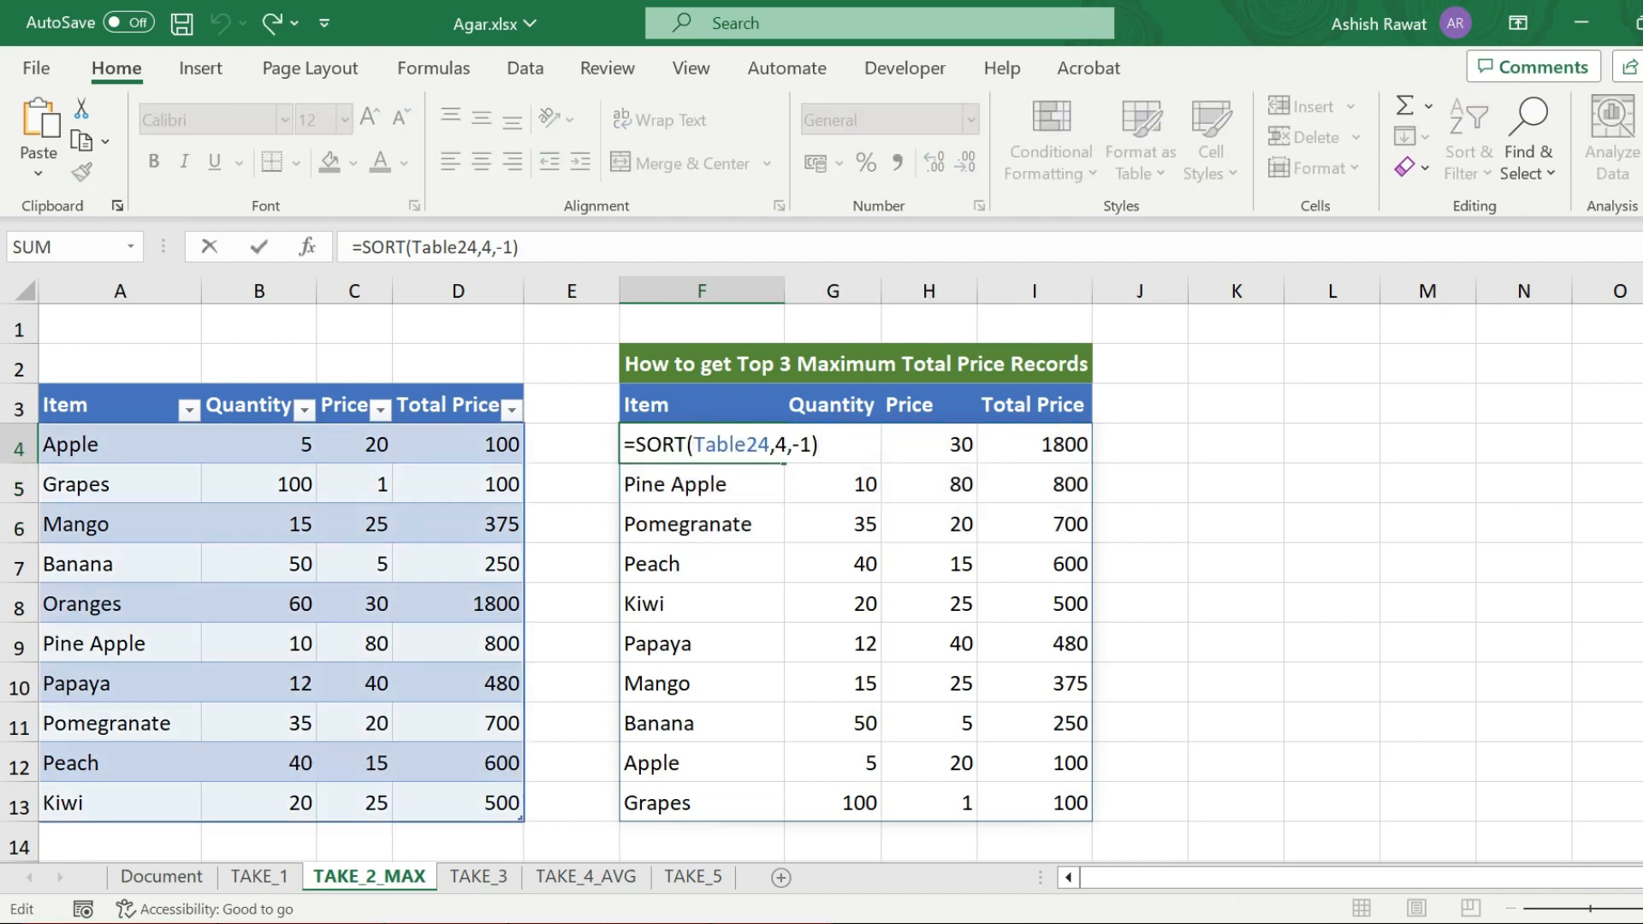
{"action": "key", "text": "Home"}
{"action": "key", "text": "Right"}
{"action": "type", "text": "TAKE("}
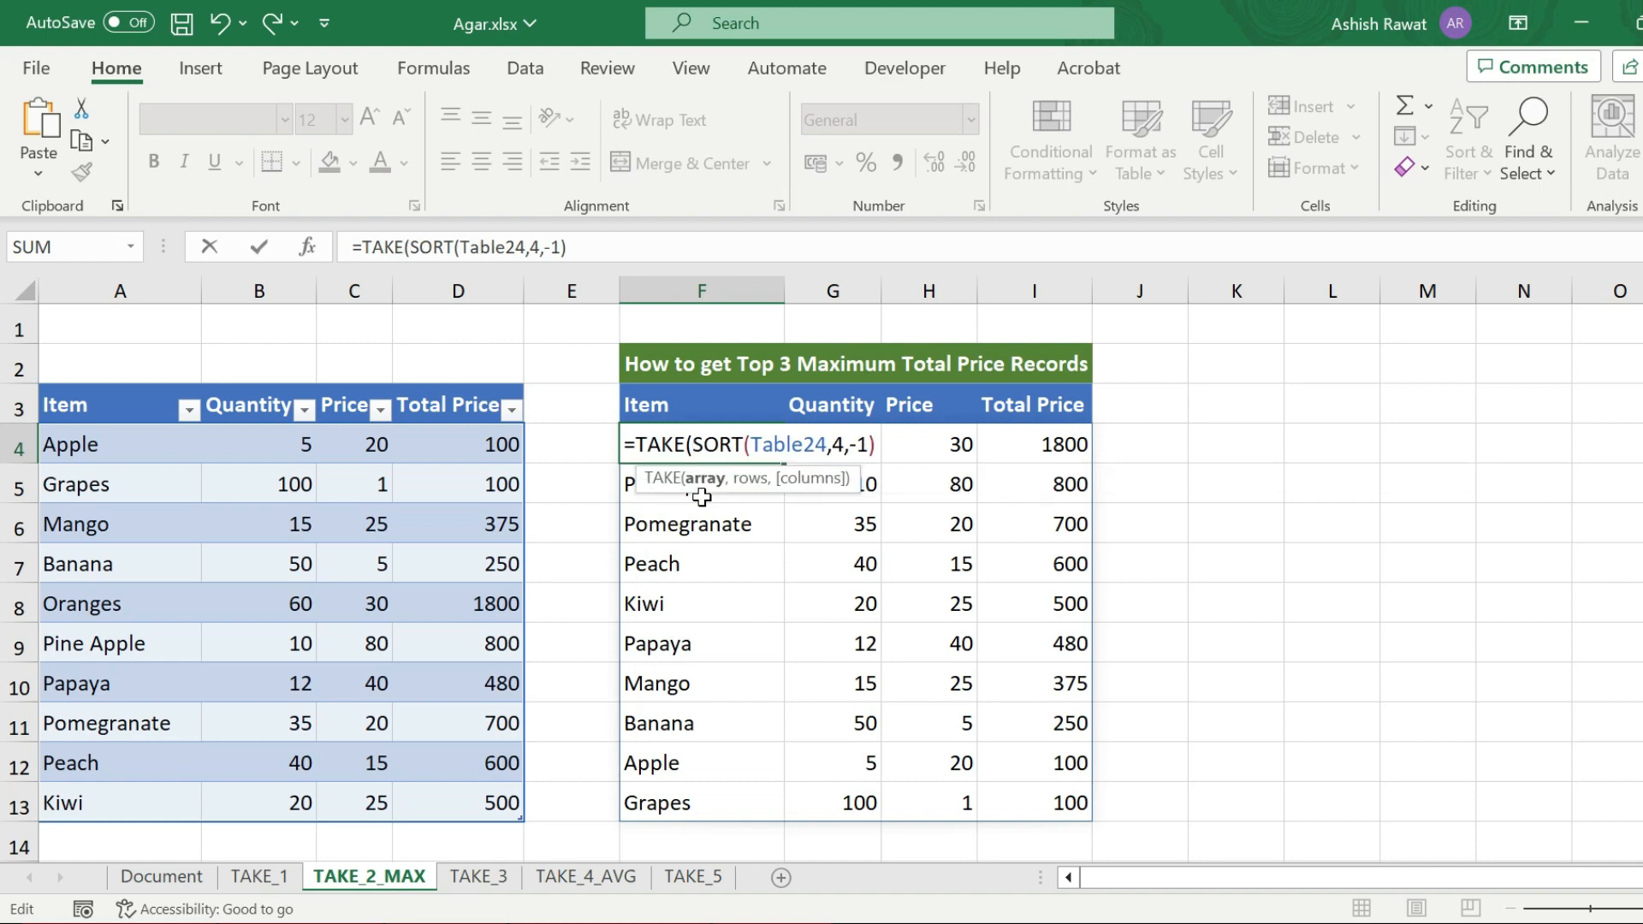
{"action": "key", "text": "Right"}
{"action": "key", "text": "Right"}
{"action": "key", "text": "Right"}
{"action": "key", "text": "Right"}
{"action": "key", "text": "Right"}
{"action": "key", "text": "Right"}
{"action": "key", "text": "Right"}
{"action": "key", "text": "Right"}
{"action": "key", "text": "Right"}
{"action": "key", "text": "Right"}
{"action": "key", "text": "Right"}
{"action": "key", "text": "Right"}
{"action": "key", "text": "Right"}
{"action": "key", "text": "Right"}
{"action": "key", "text": "Right"}
{"action": "key", "text": "Right"}
{"action": "key", "text": "Right"}
{"action": "key", "text": "Right"}
{"action": "type", "text": ",3,4)"}
{"action": "key", "text": "Return"}
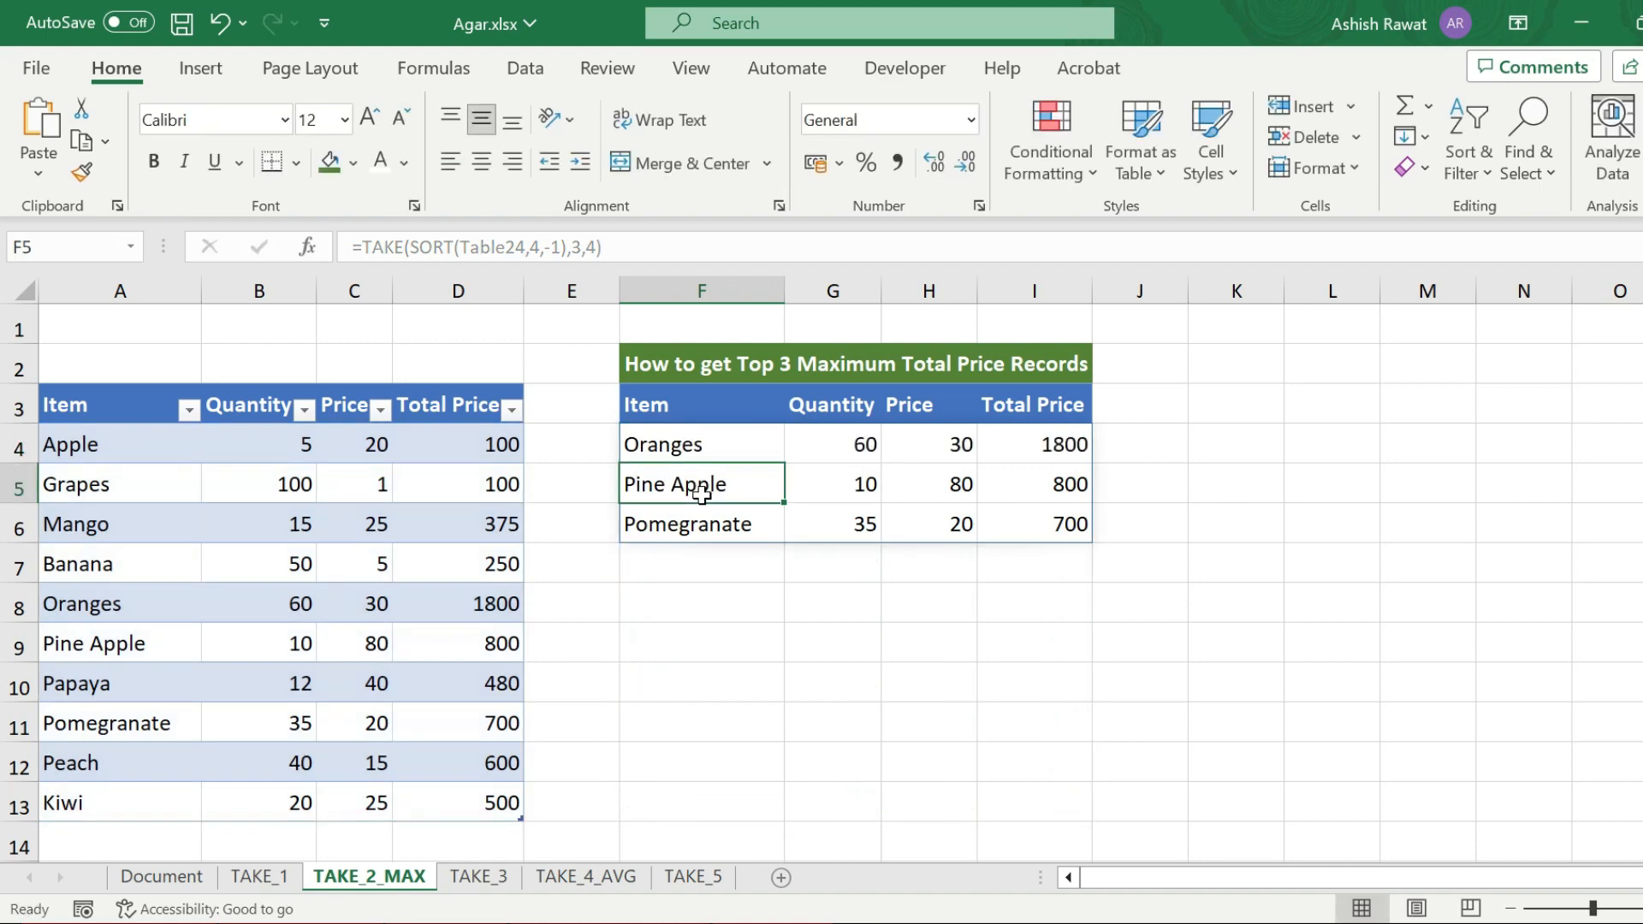
{"action": "left_click_drag", "start_coordinate": [715, 428], "coordinate": [1048, 524]}
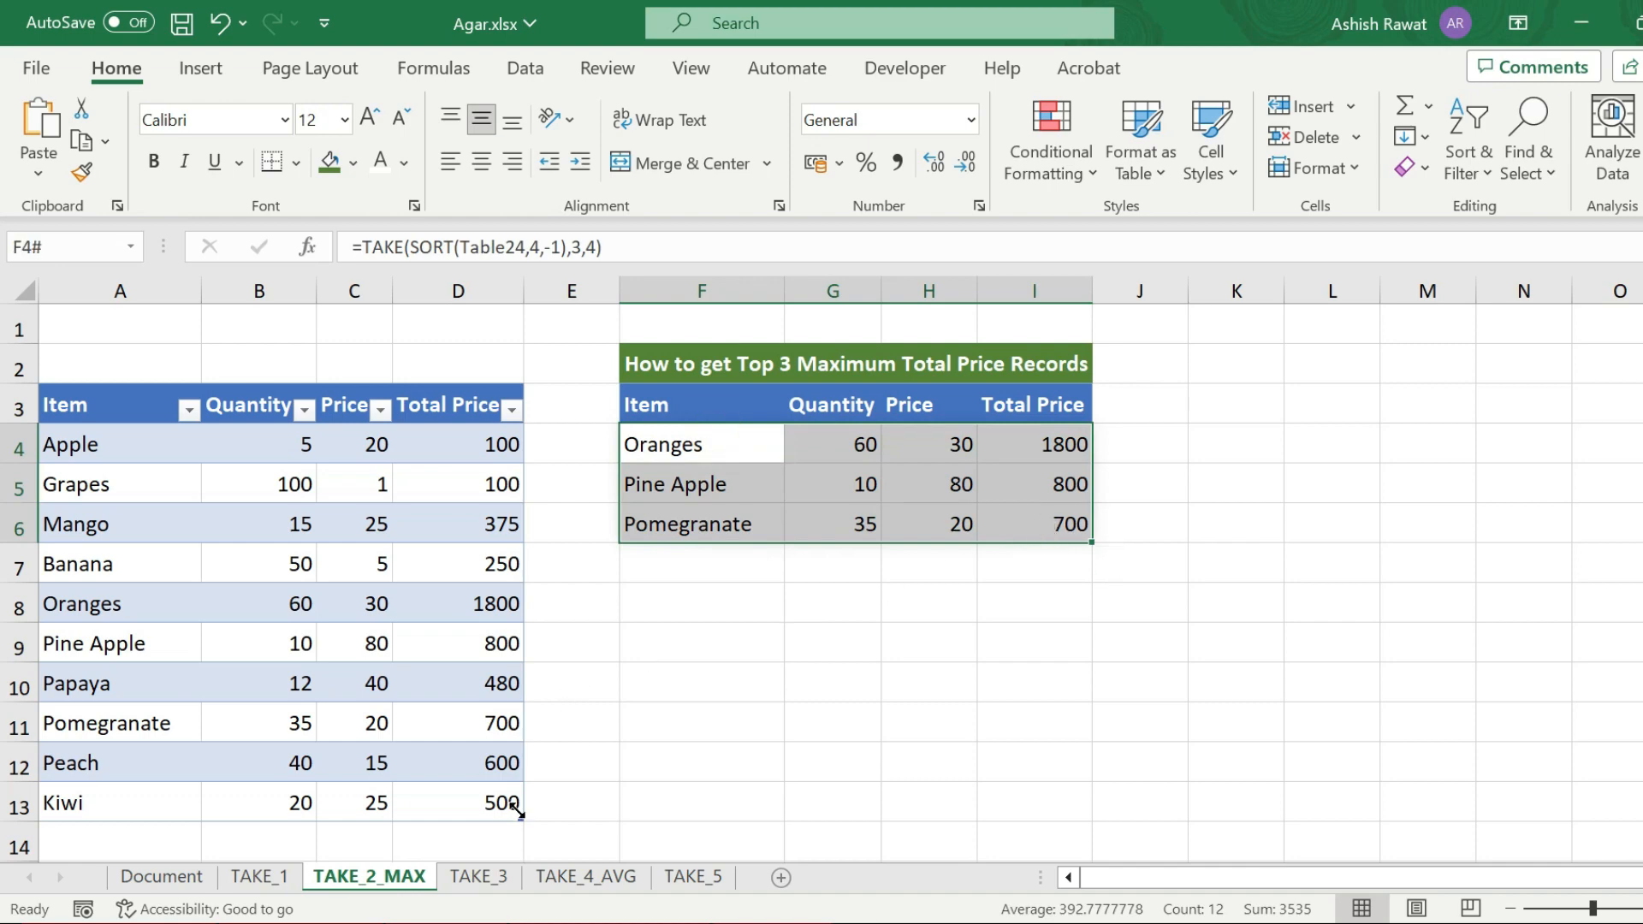
Open the TAKE_3 sheet and highlight its results heading, the source records in A4:D13 and the Apple entries.
{"action": "left_click", "coordinate": [492, 886]}
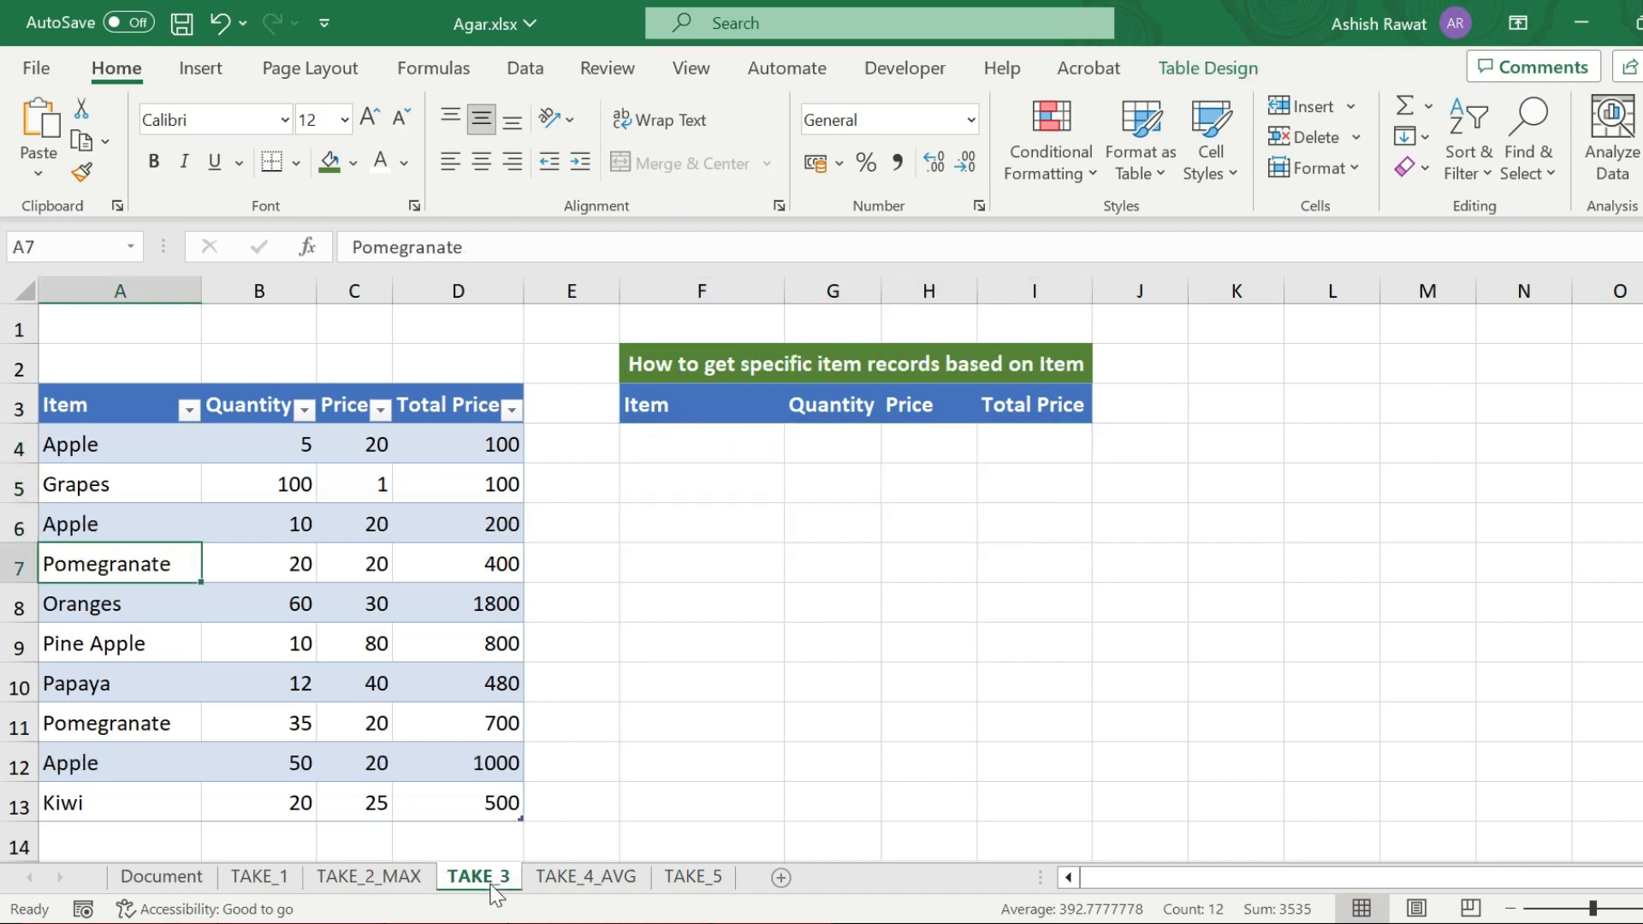
{"action": "left_click", "coordinate": [774, 366]}
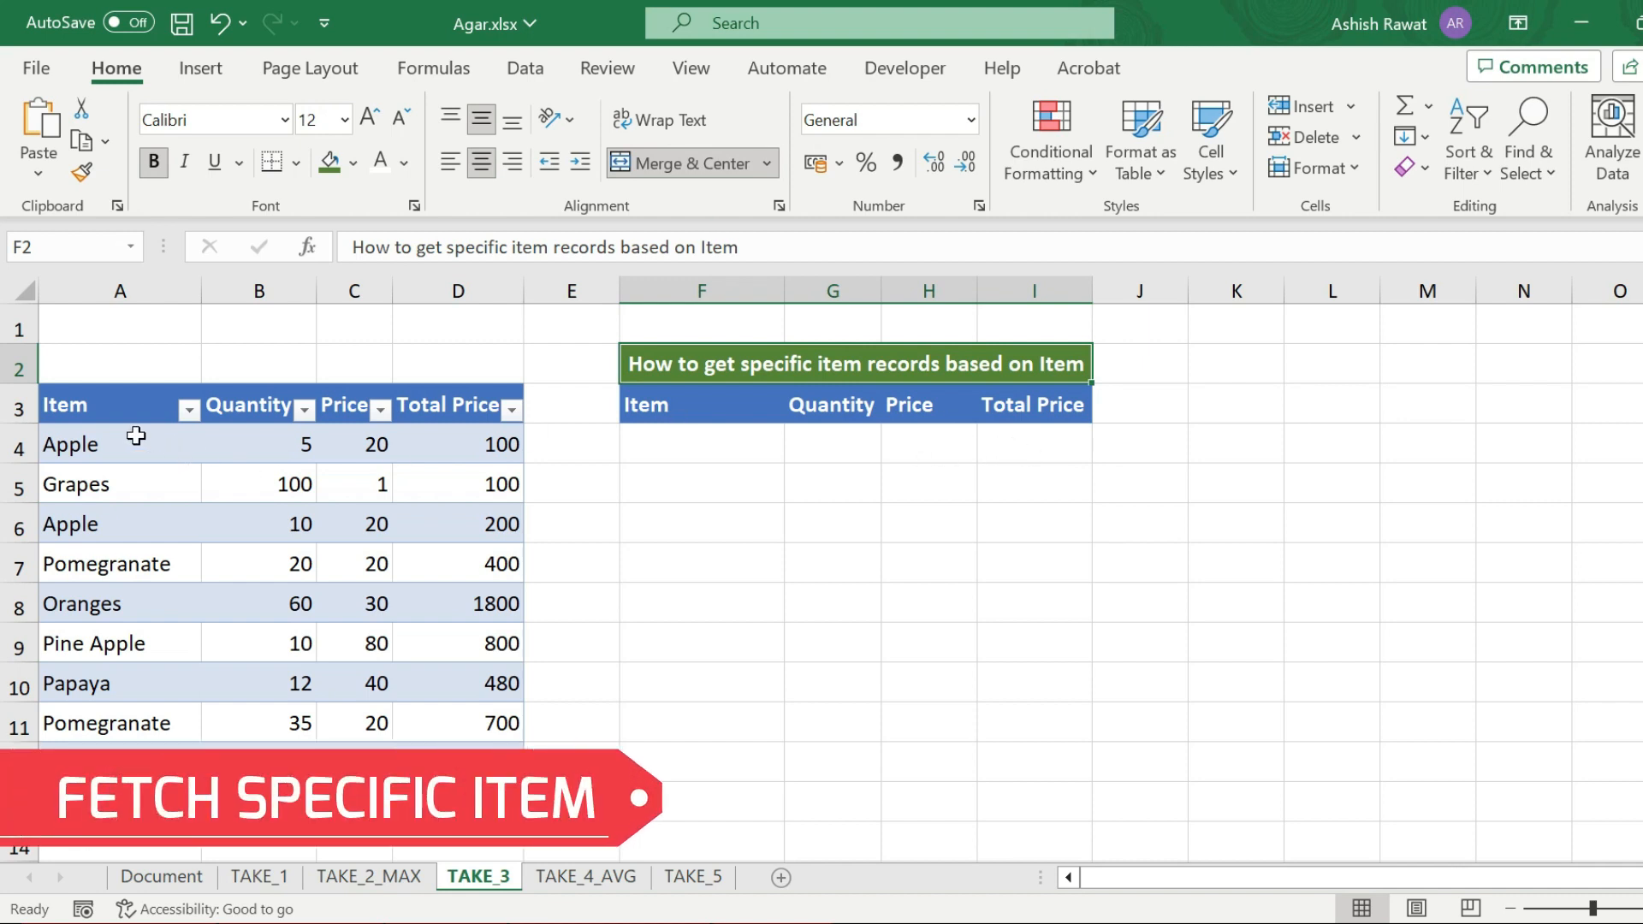
{"action": "left_click_drag", "start_coordinate": [124, 438], "coordinate": [462, 796]}
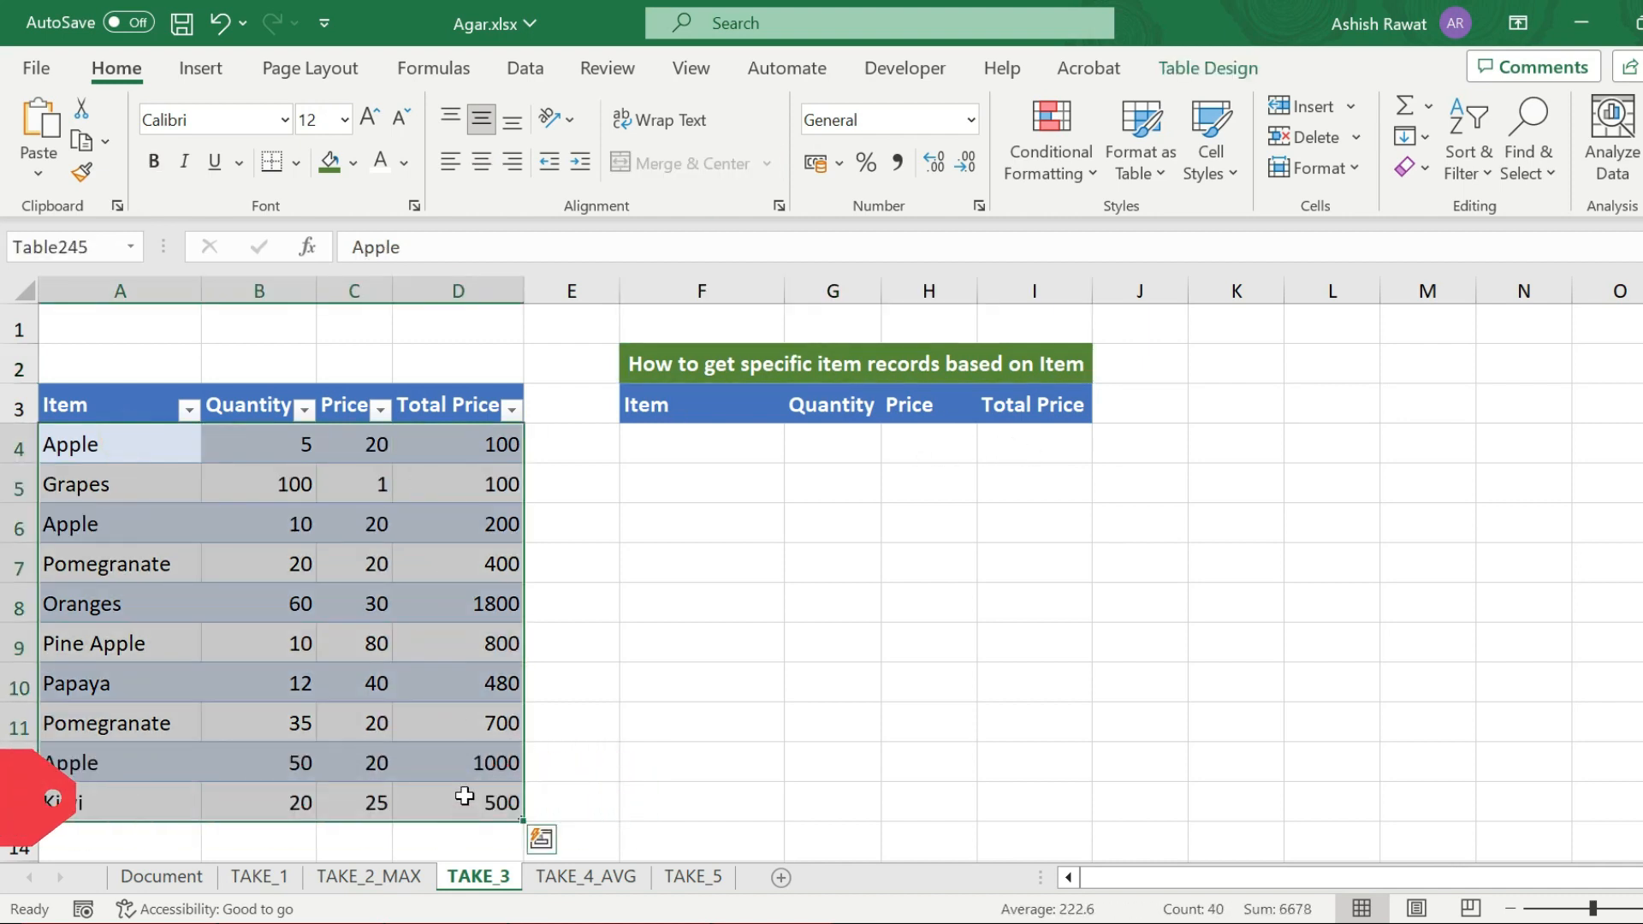
{"action": "left_click", "coordinate": [65, 431]}
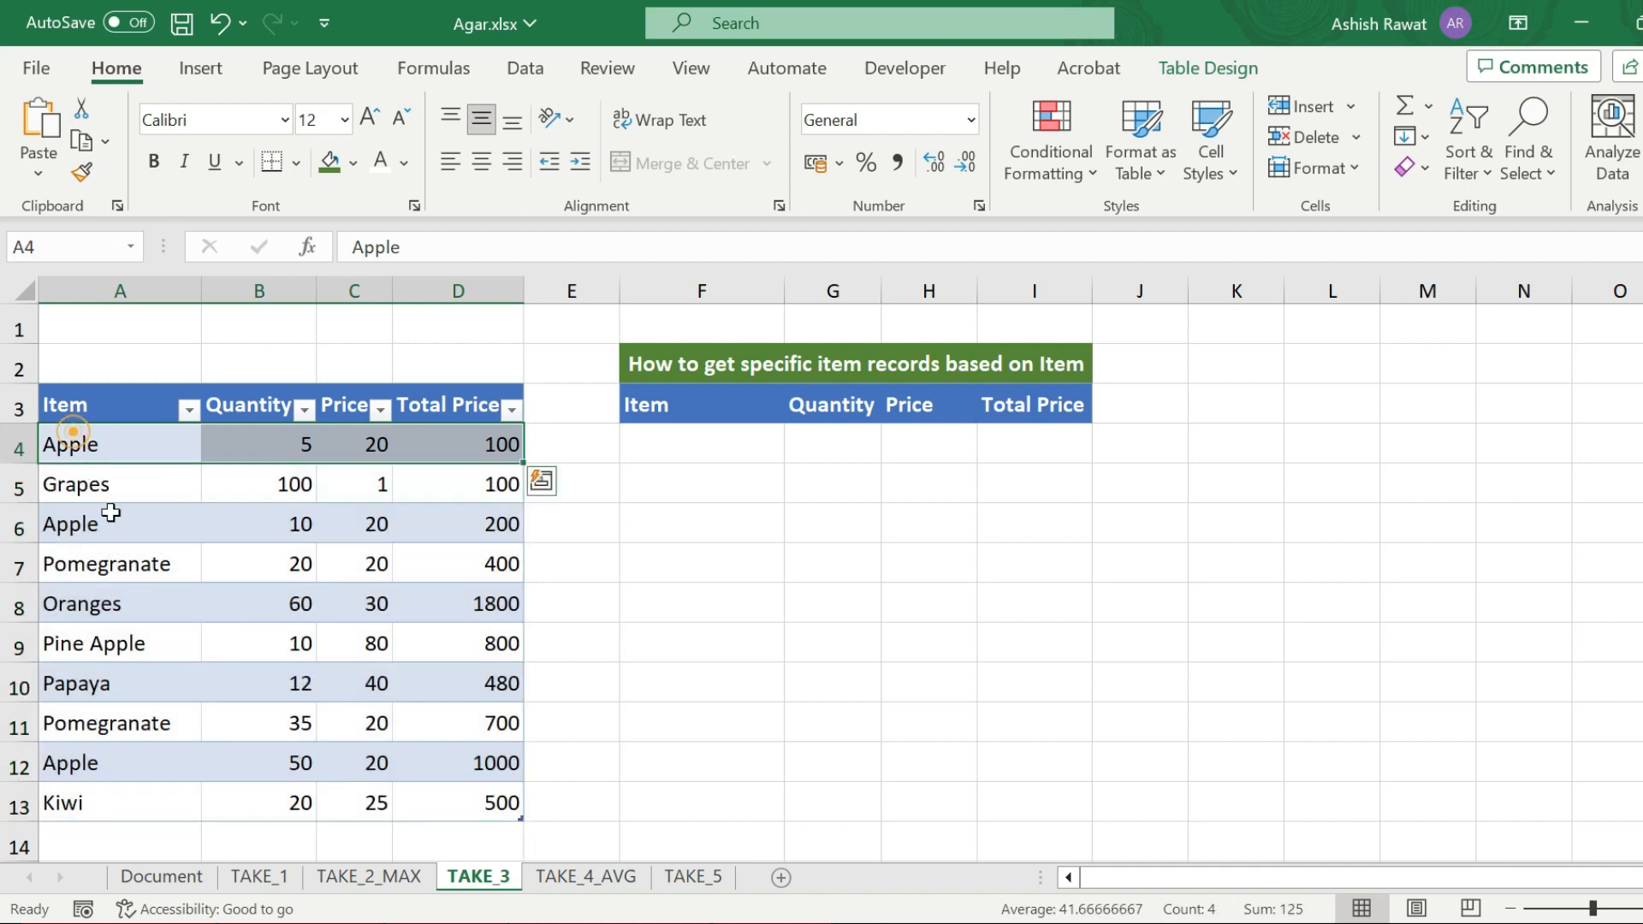
{"action": "left_click", "coordinate": [109, 528], "text": "ctrl"}
{"action": "left_click", "coordinate": [94, 760], "text": "ctrl"}
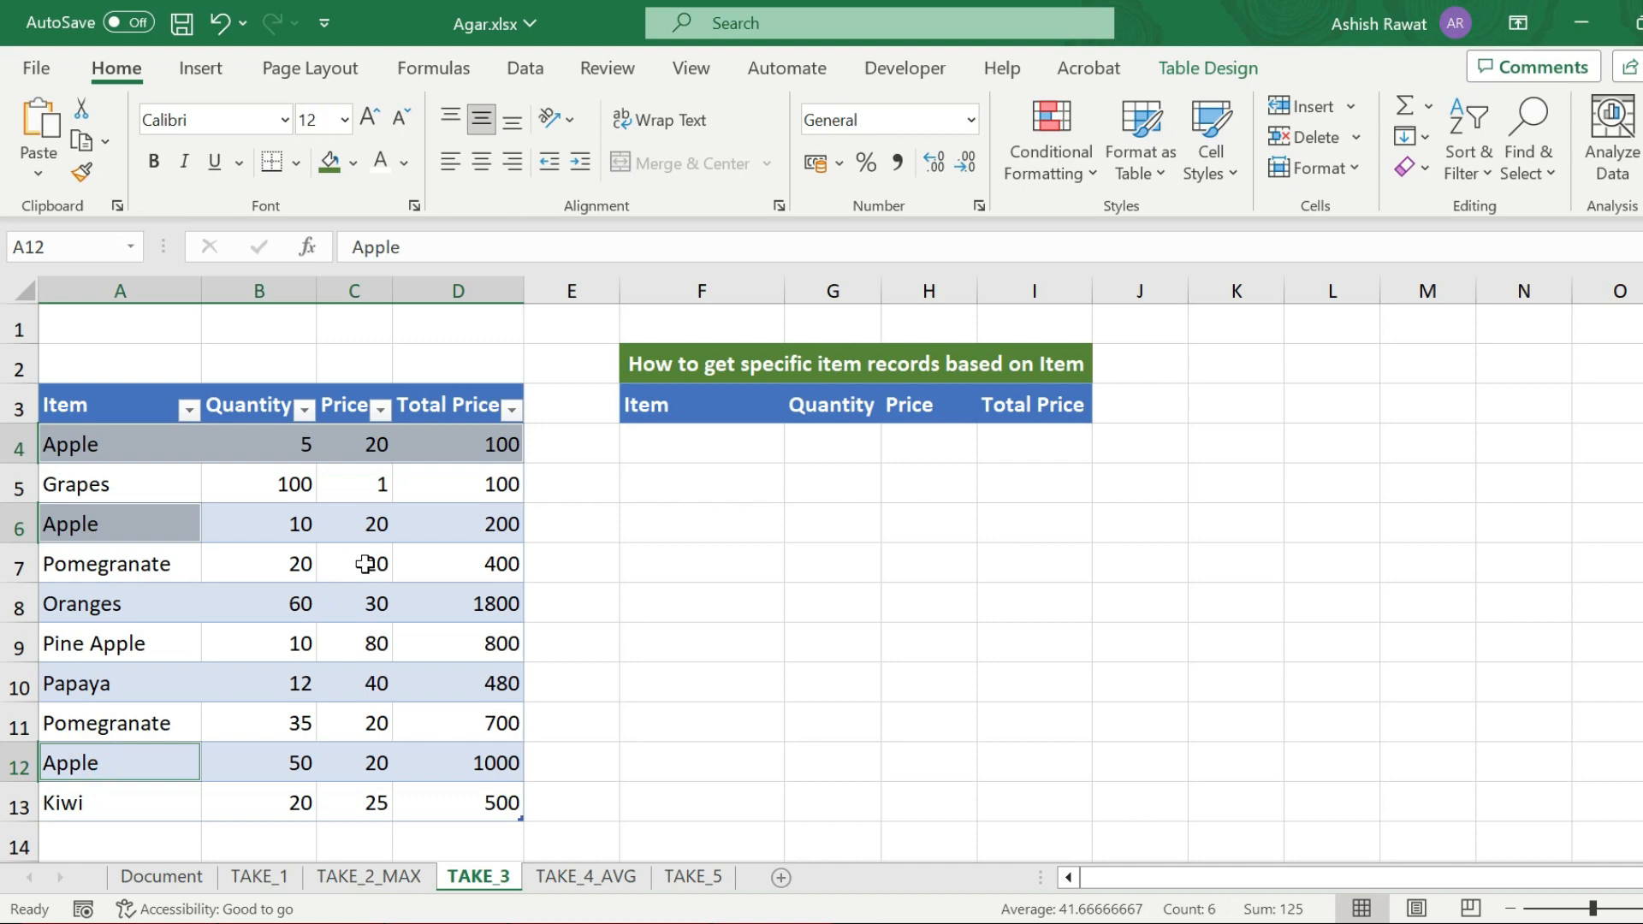
Enter =FILTER(Table245,Table245[Item]="Apple") in F4 to return all Apple records.
{"action": "left_click", "coordinate": [705, 471]}
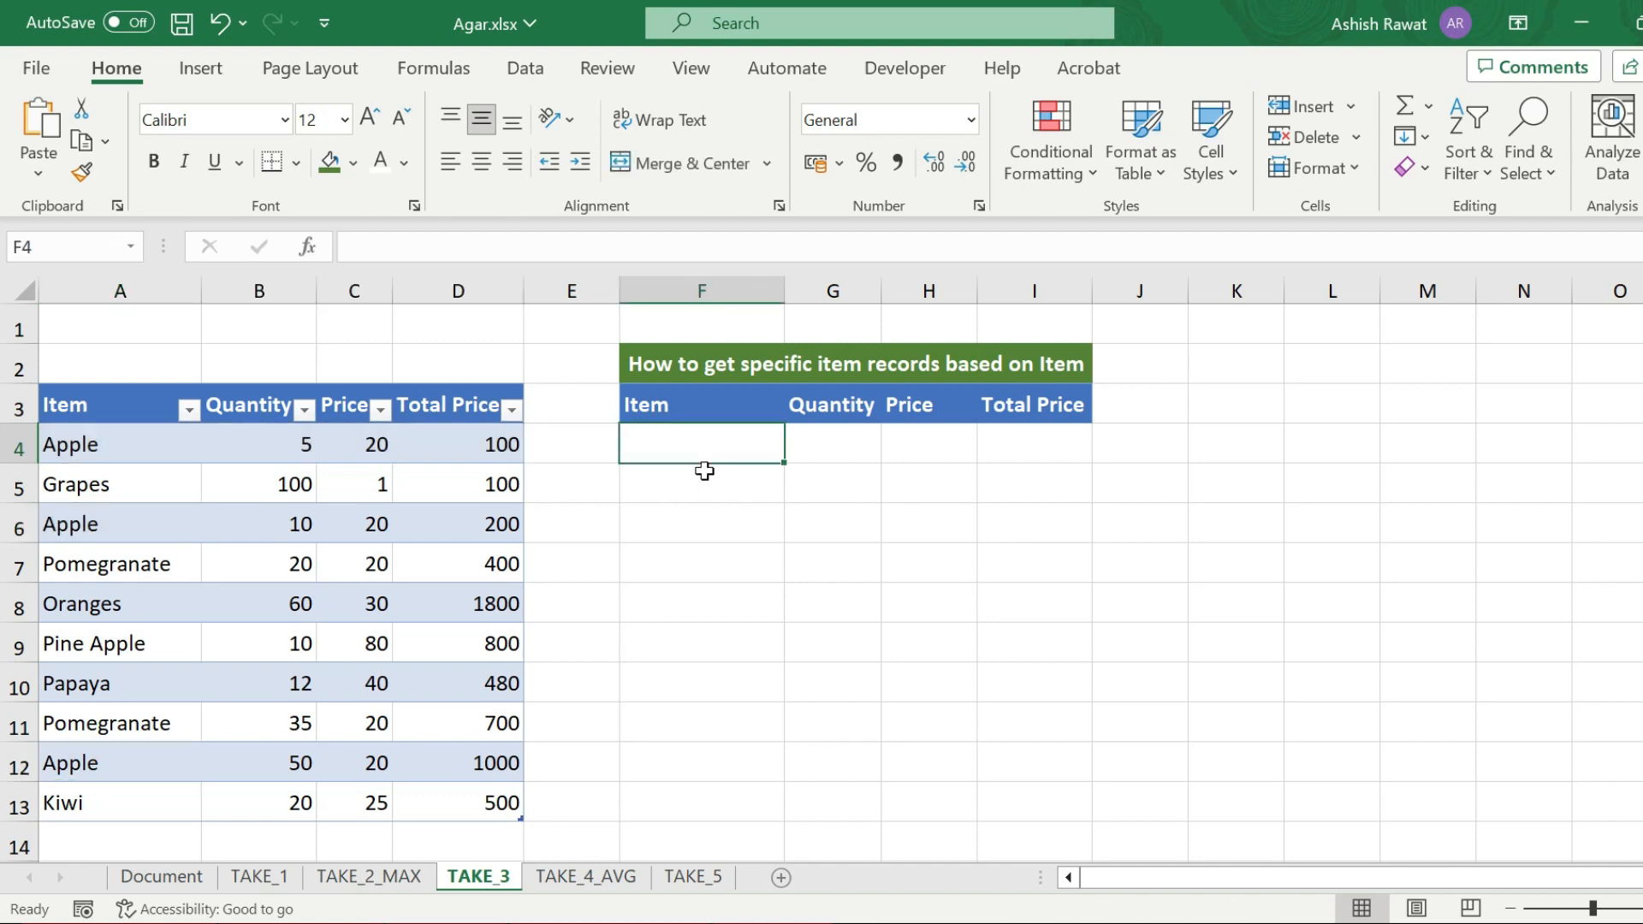
{"action": "type", "text": "="}
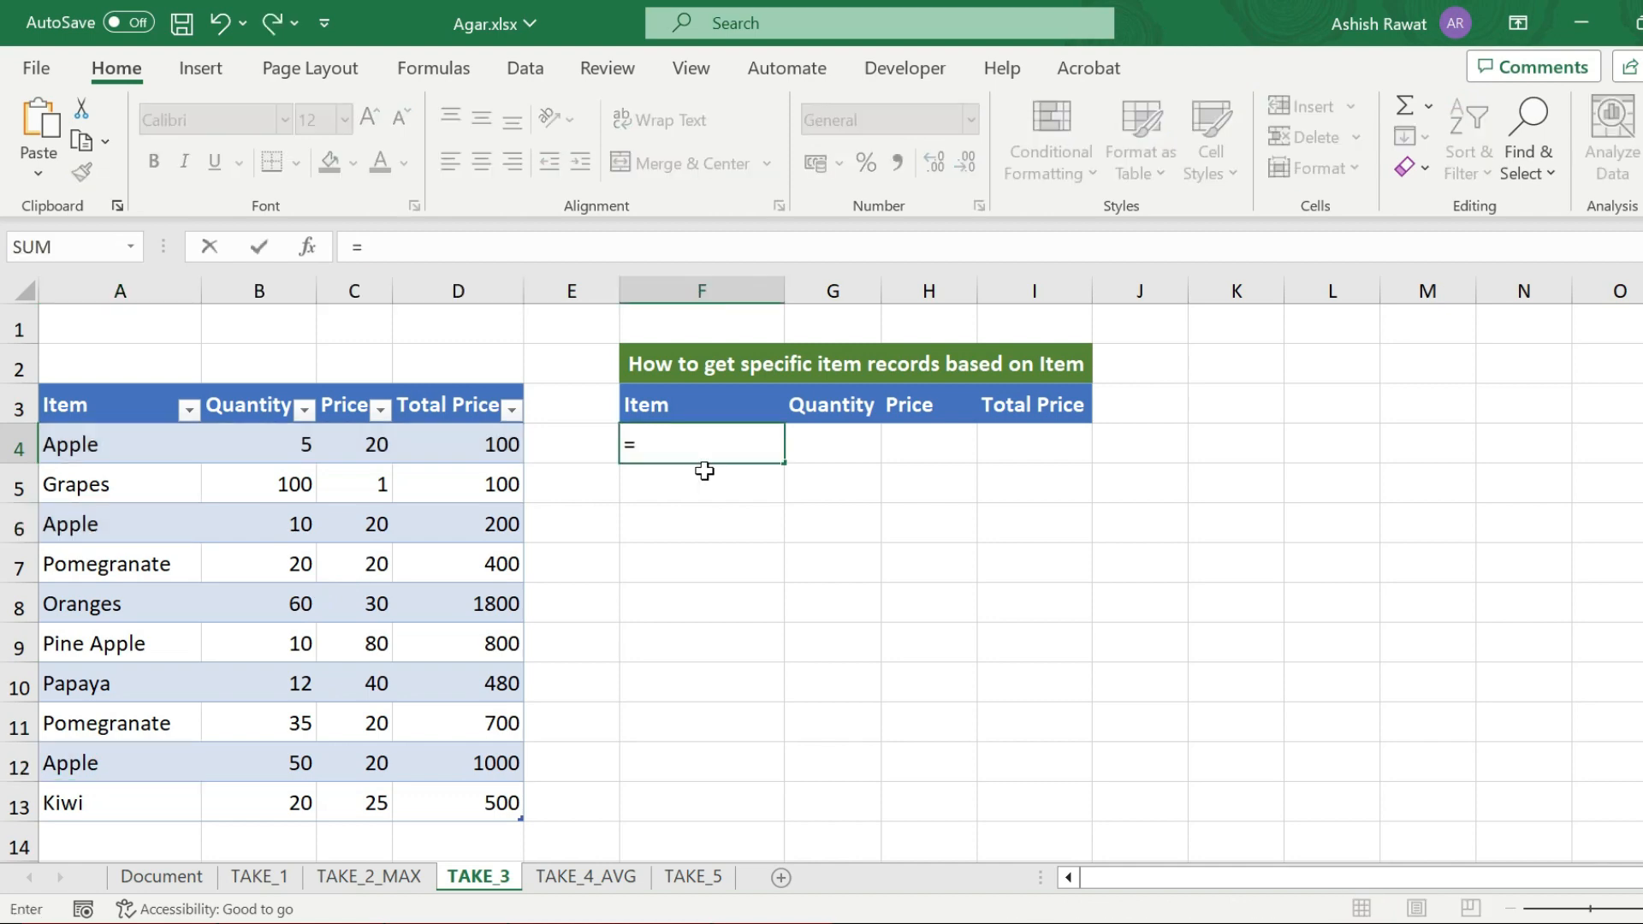
{"action": "type", "text": "filter"}
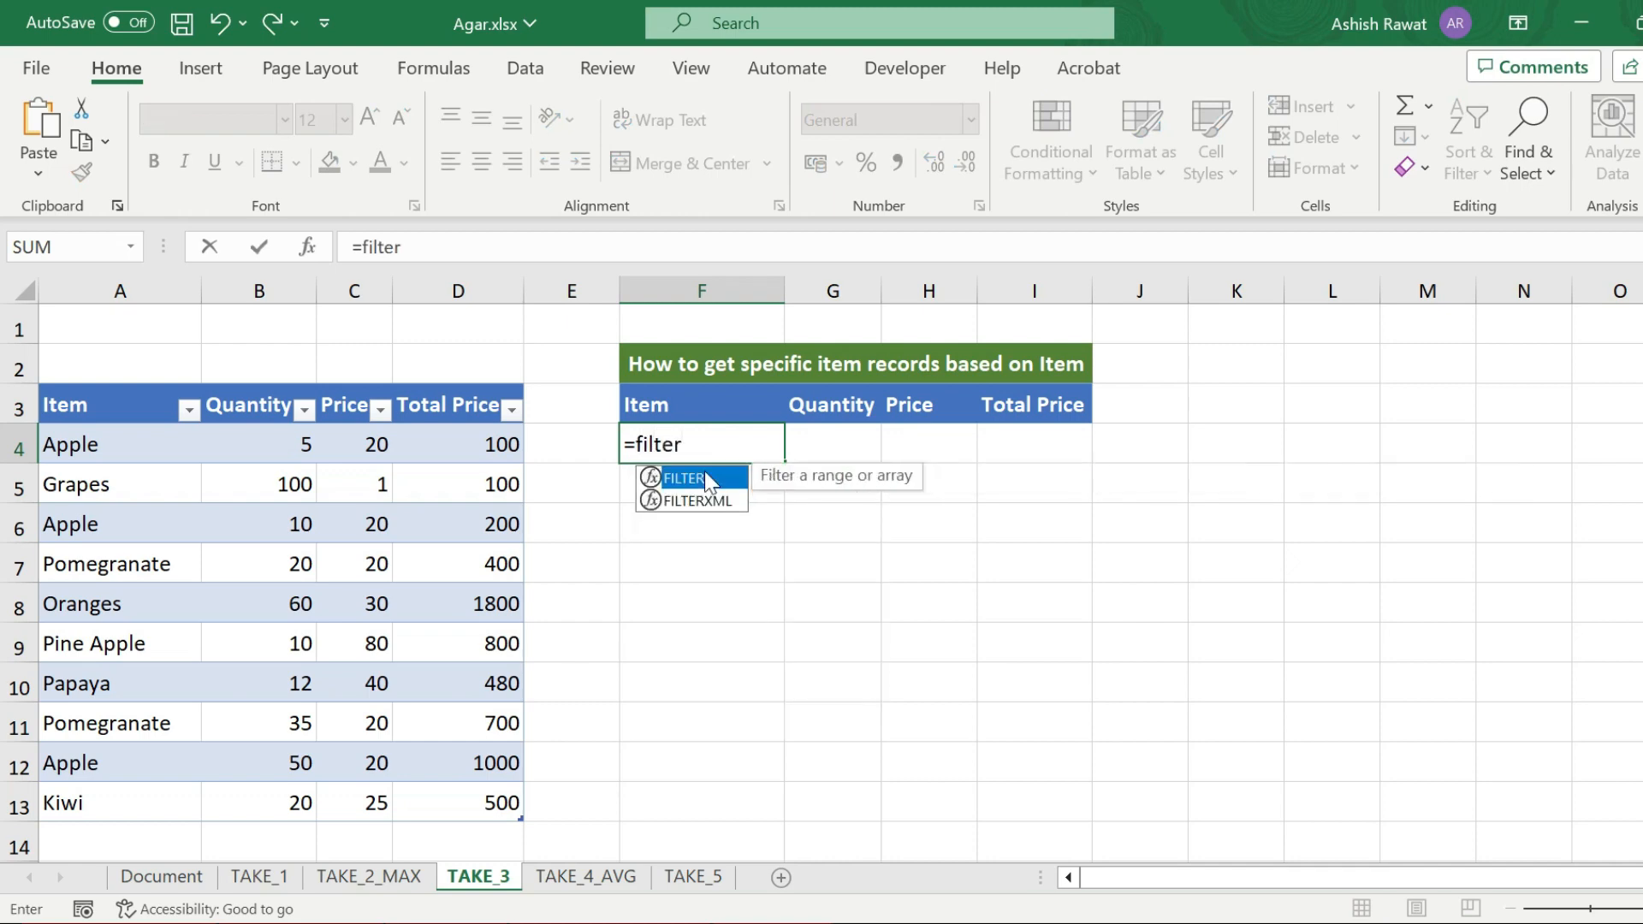
{"action": "double_click", "coordinate": [705, 477]}
{"action": "left_click_drag", "start_coordinate": [103, 445], "coordinate": [454, 792]}
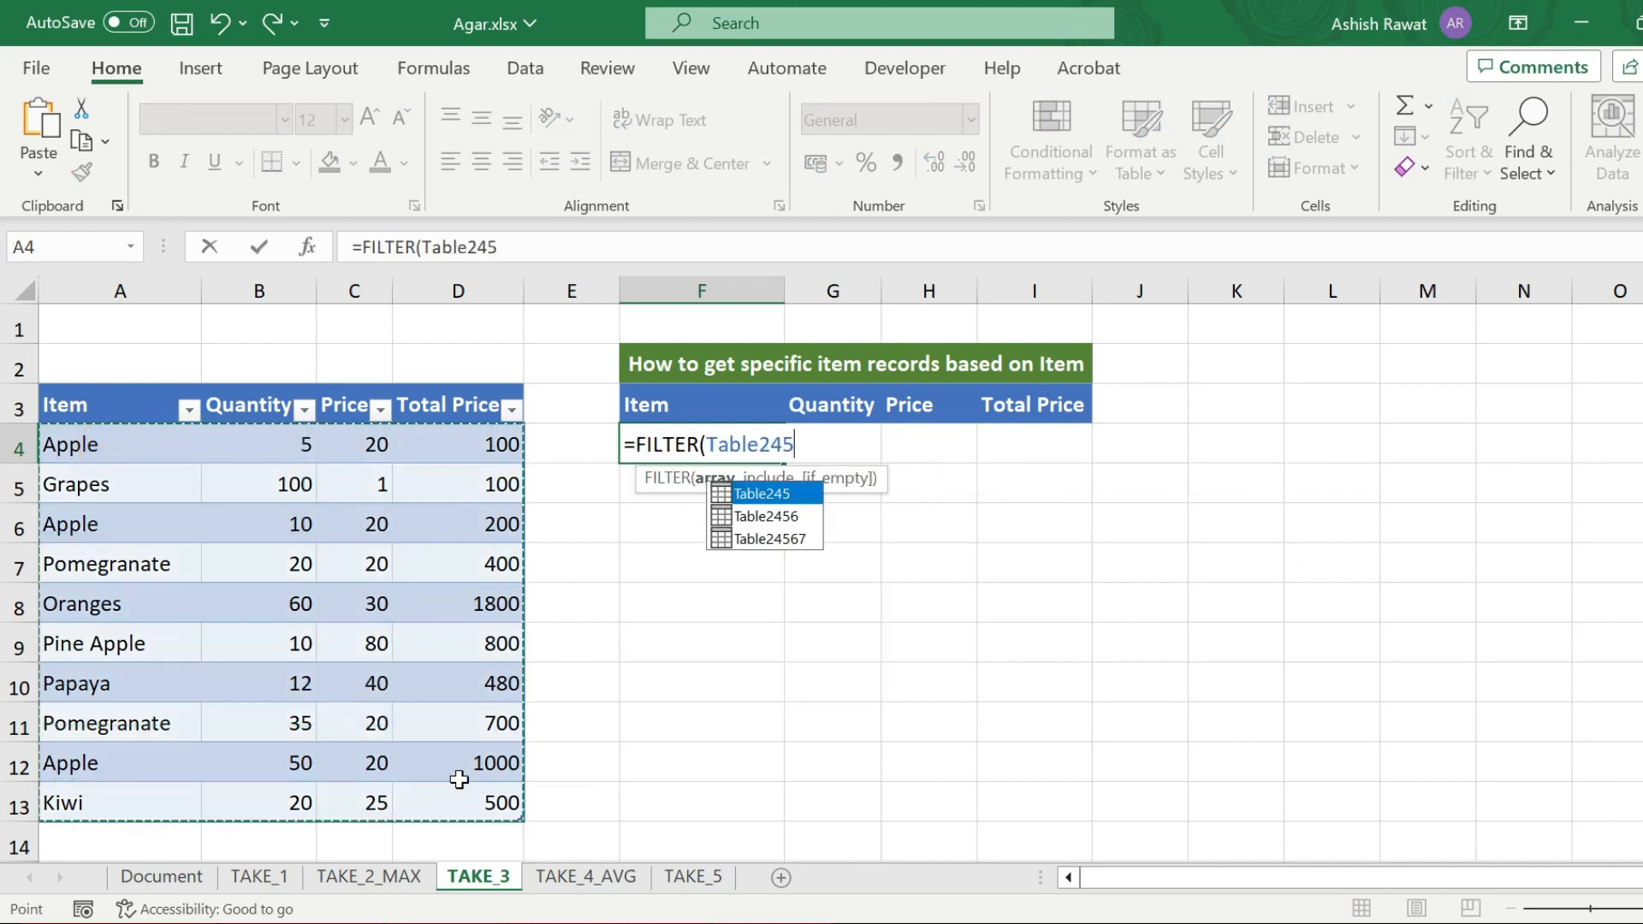
{"action": "type", "text": ","}
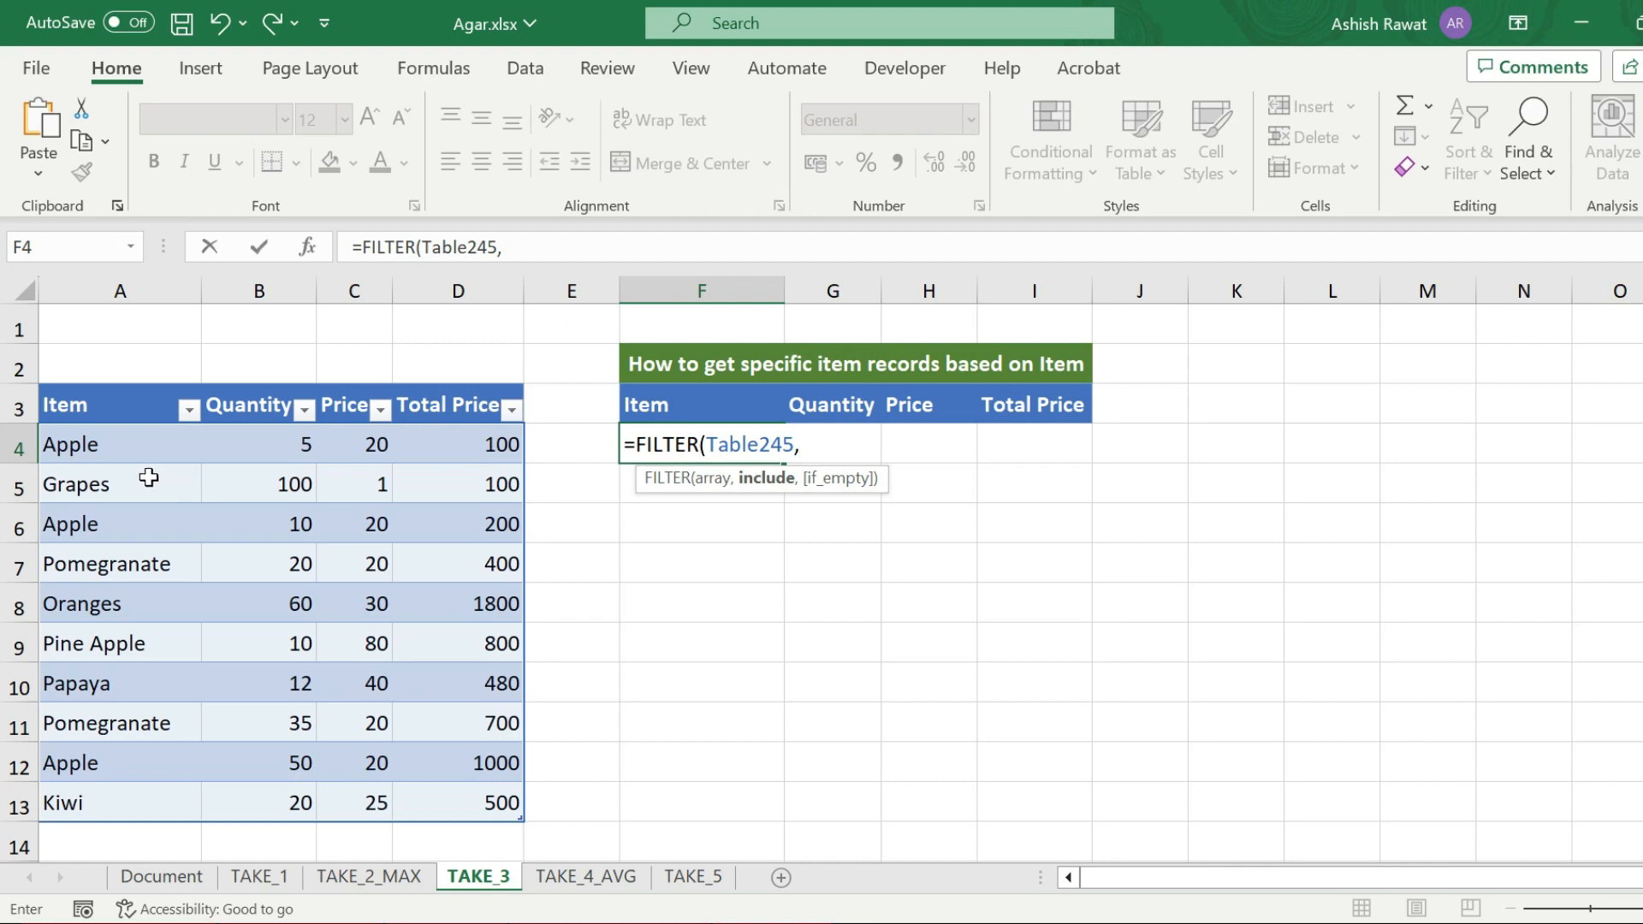
{"action": "left_click_drag", "start_coordinate": [90, 443], "coordinate": [125, 791]}
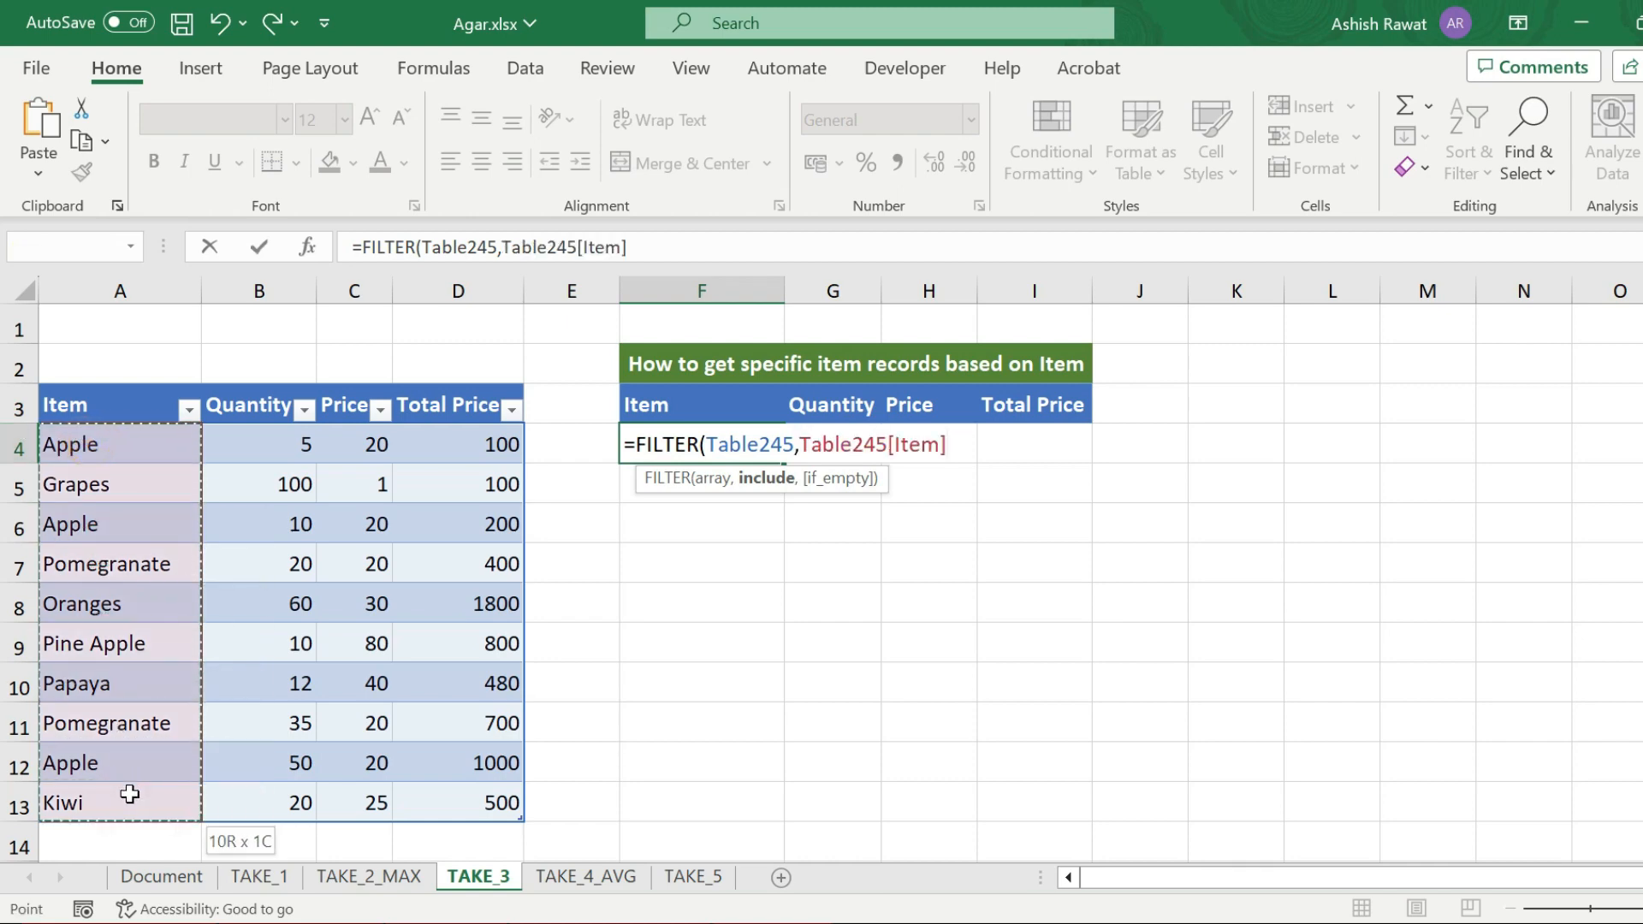
{"action": "type", "text": "=\"Apple"}
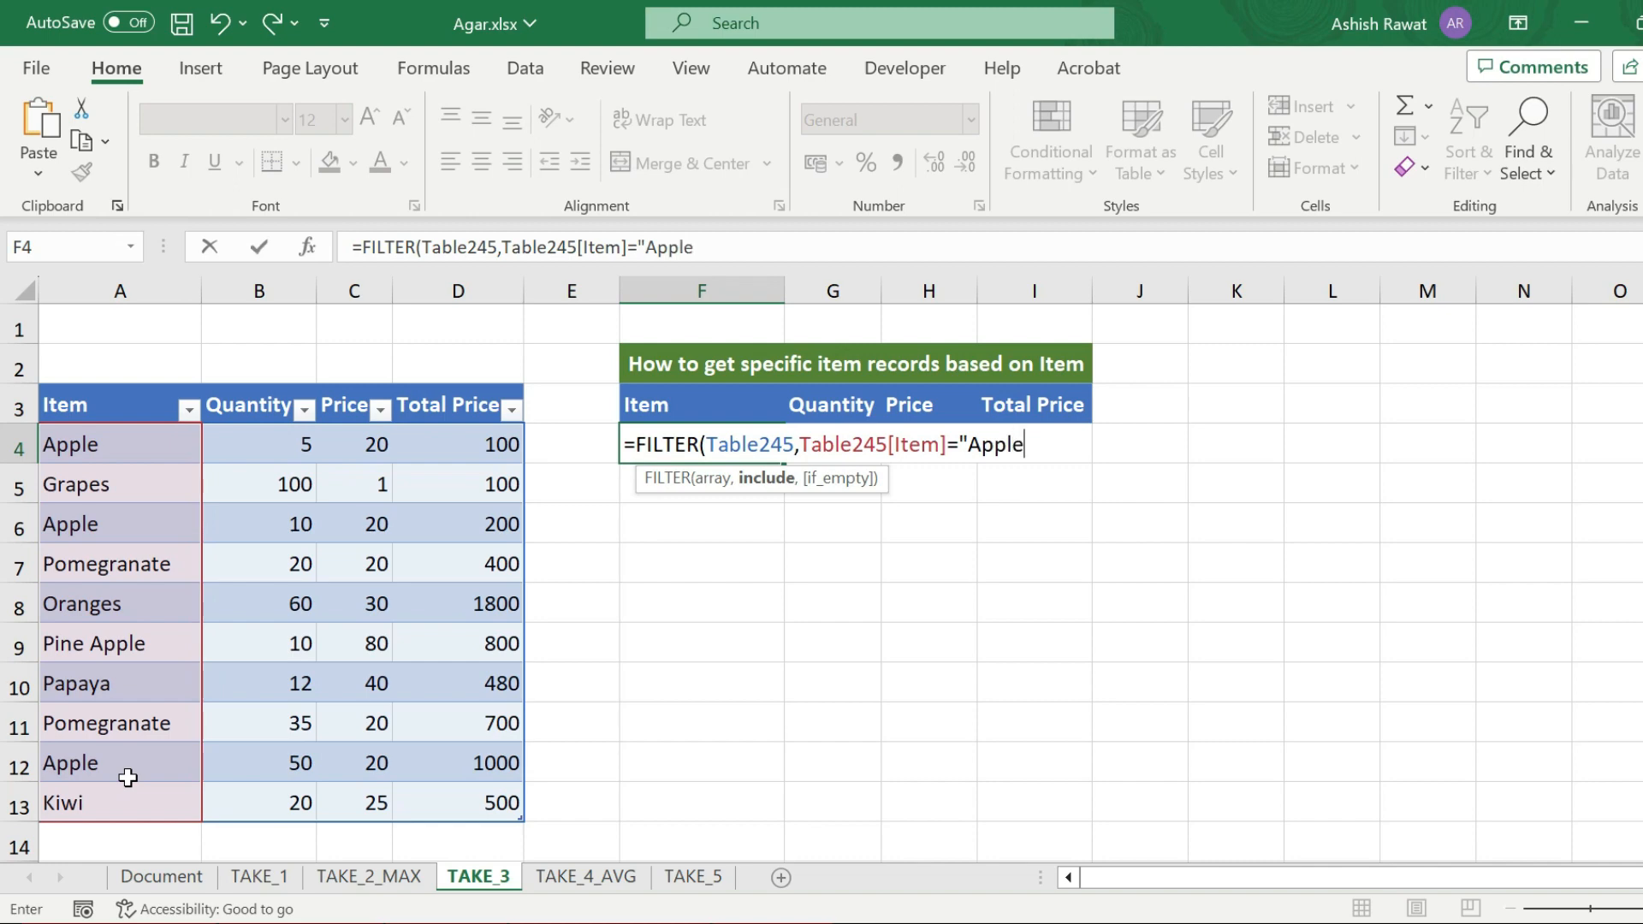
{"action": "type", "text": "\")"}
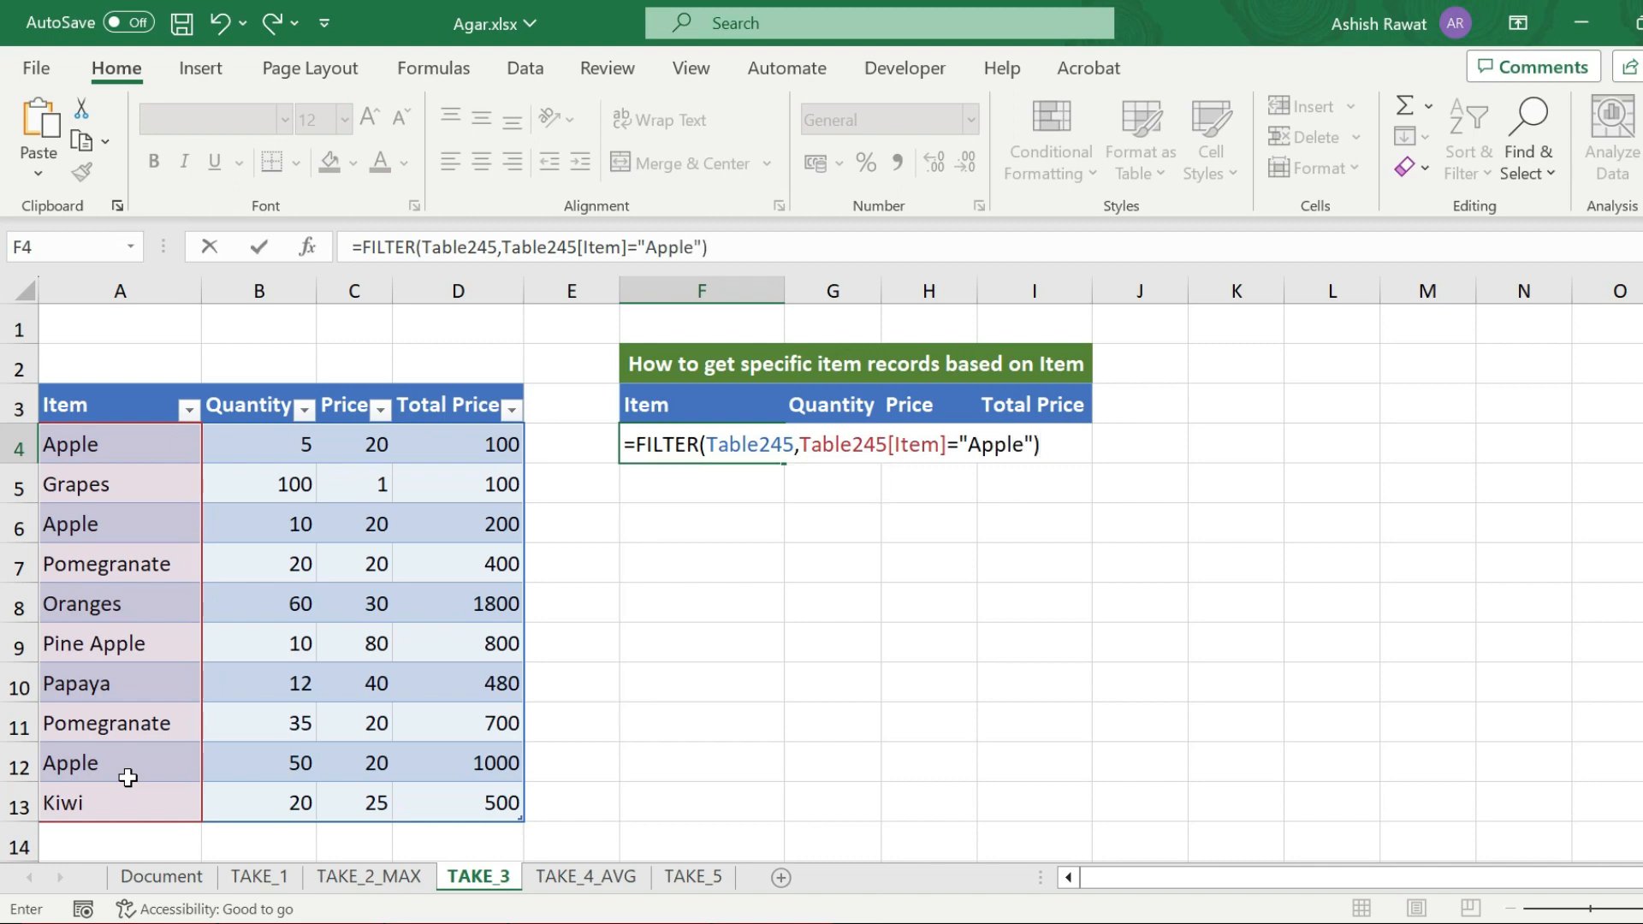
{"action": "key", "text": "Return"}
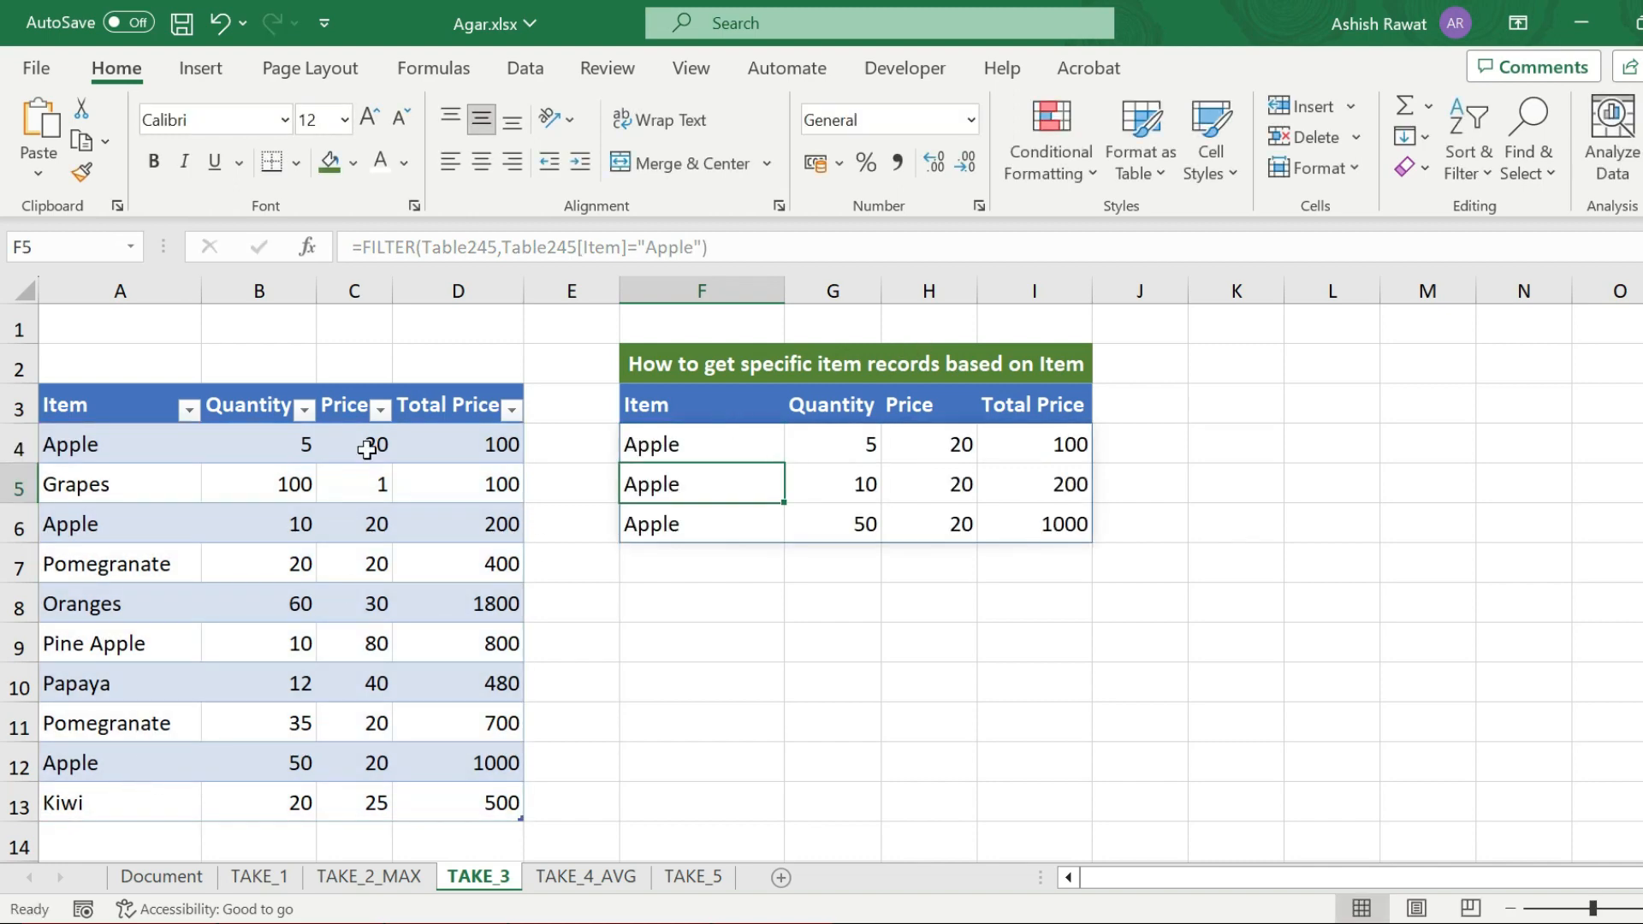
Try "Pomegranate", copied from A7, as the item criterion of the FILTER formula in F4, and undo the change.
{"action": "left_click", "coordinate": [77, 560]}
{"action": "double_click", "coordinate": [76, 560]}
{"action": "key", "text": "ctrl+c"}
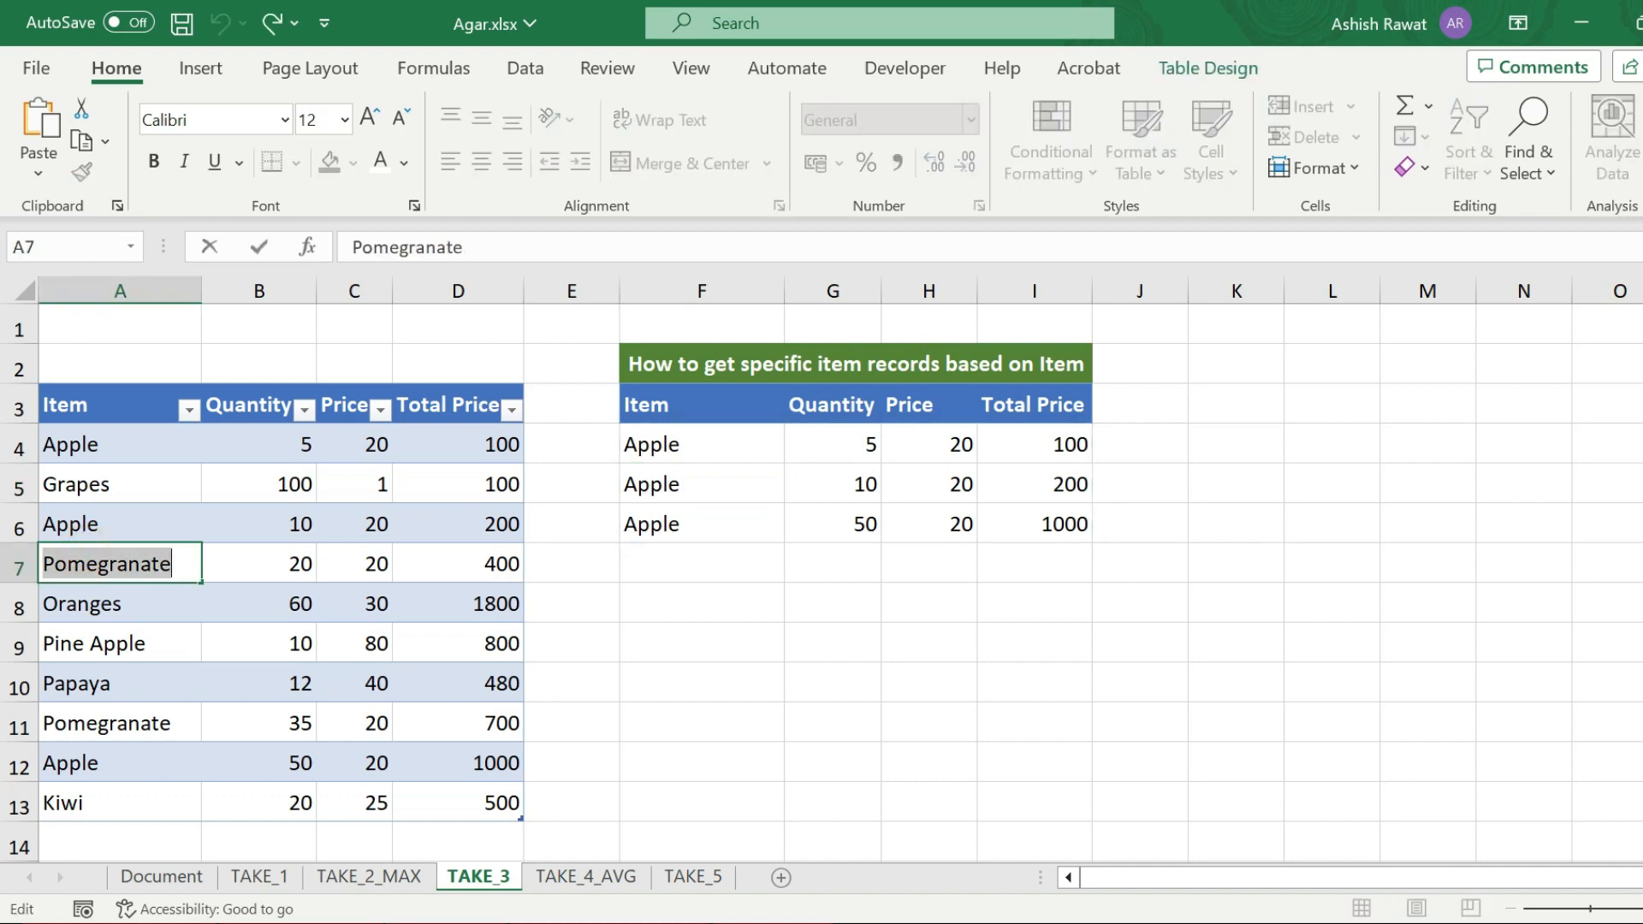
{"action": "key", "text": "Escape"}
{"action": "double_click", "coordinate": [726, 442]}
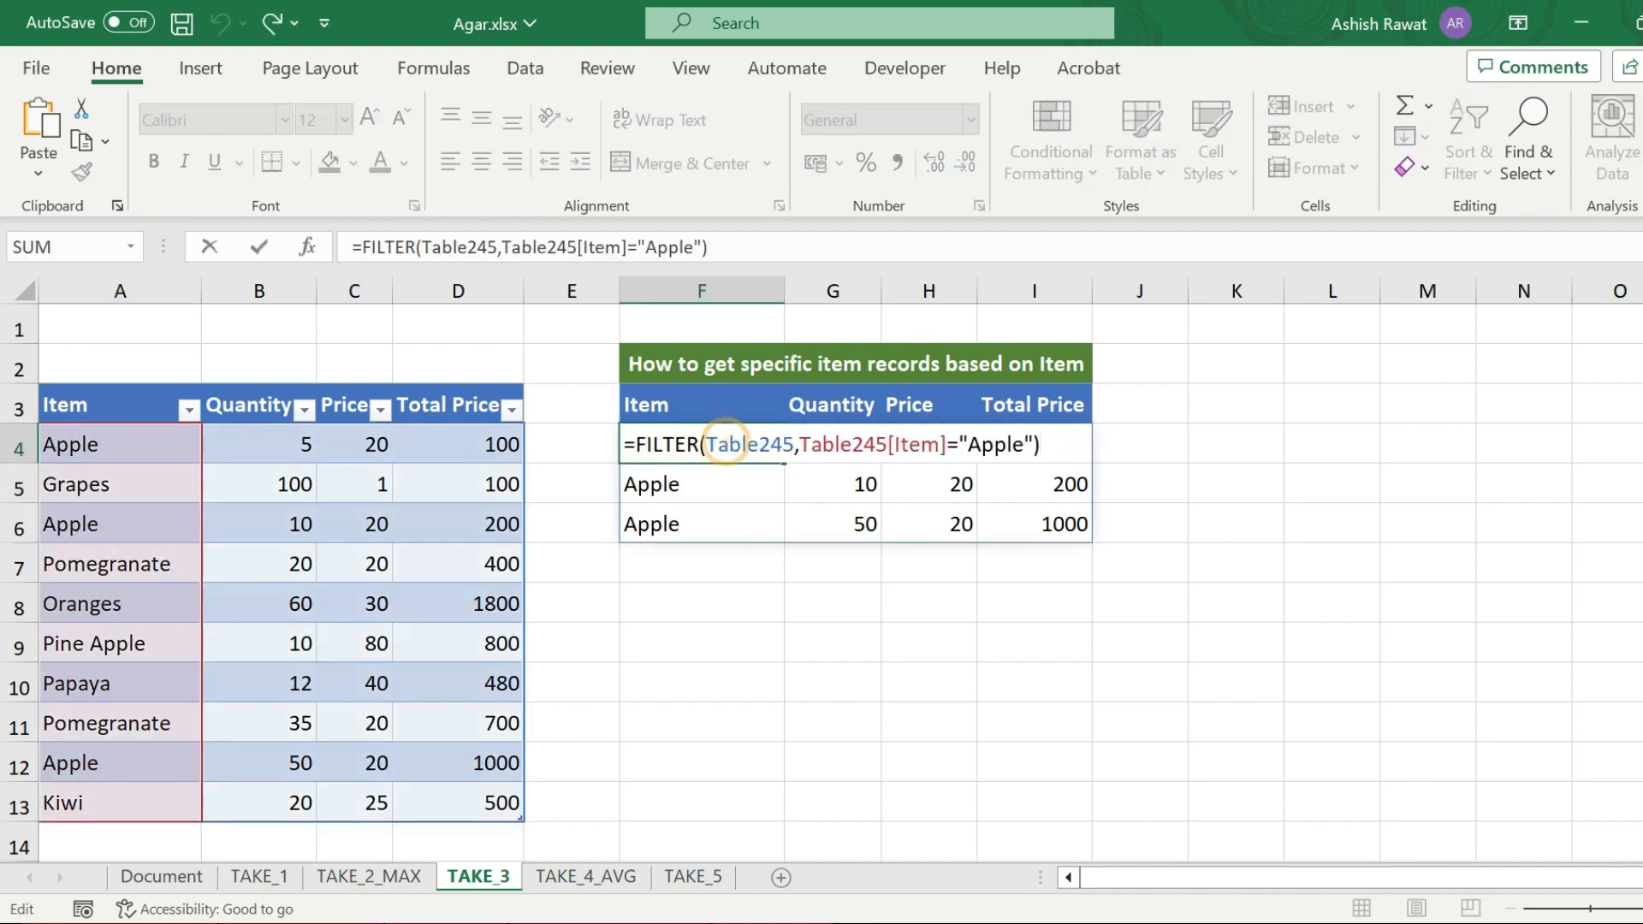
{"action": "key", "text": "Left"}
{"action": "key", "text": "ctrl+shift+Left"}
{"action": "key", "text": "ctrl+v"}
{"action": "type", "text": "\""}
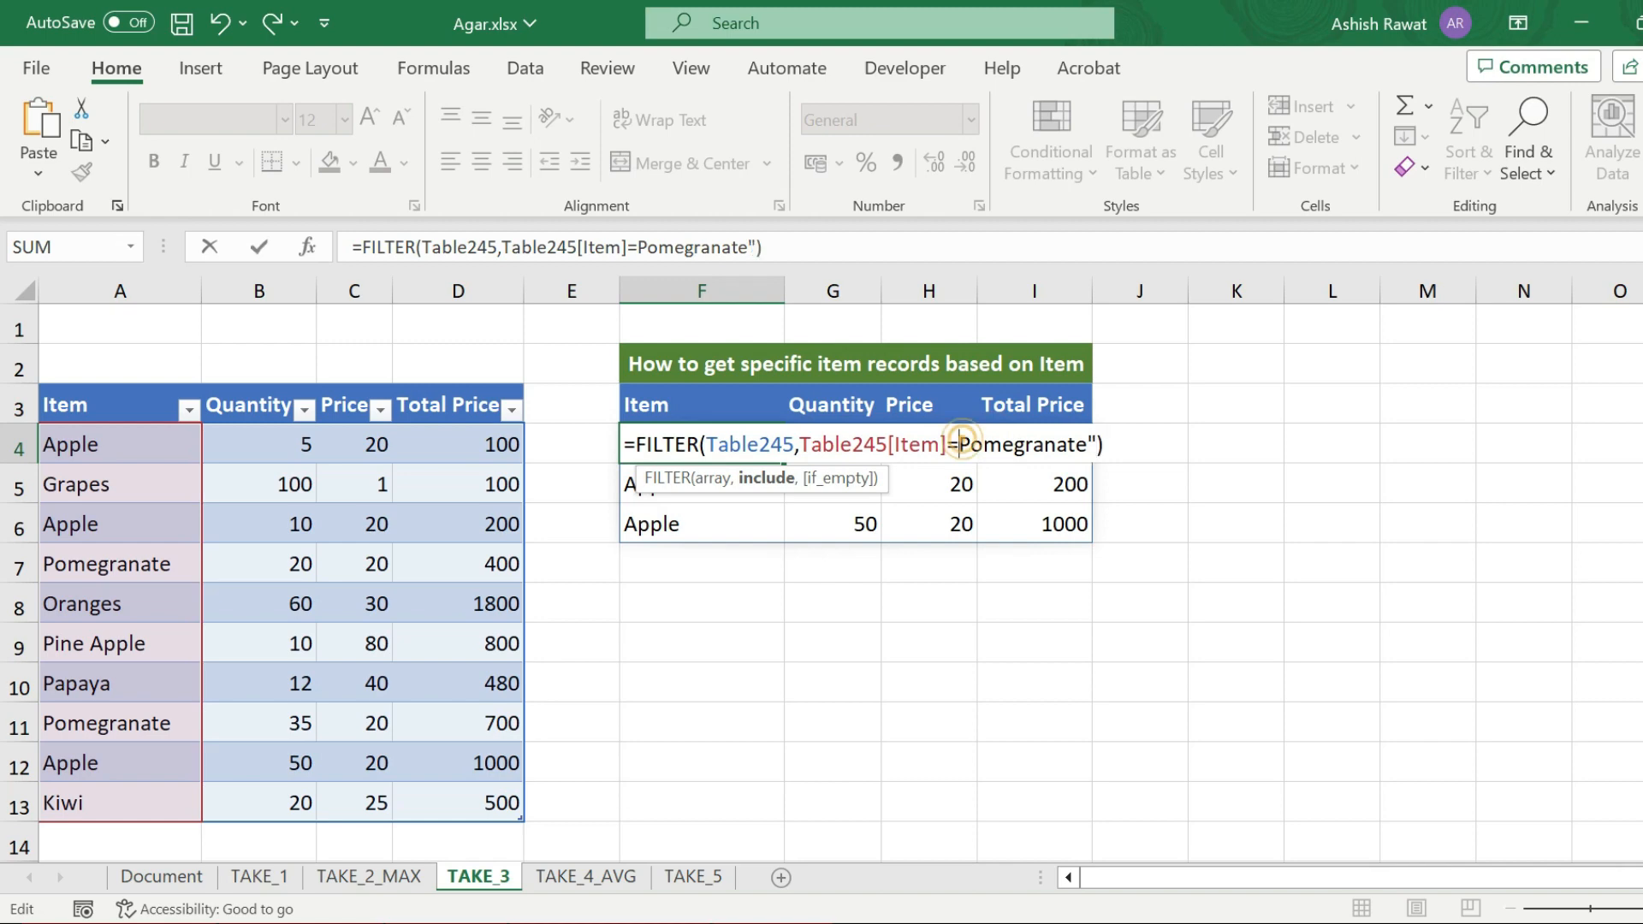
{"action": "type", "text": "\""}
{"action": "key", "text": "Return"}
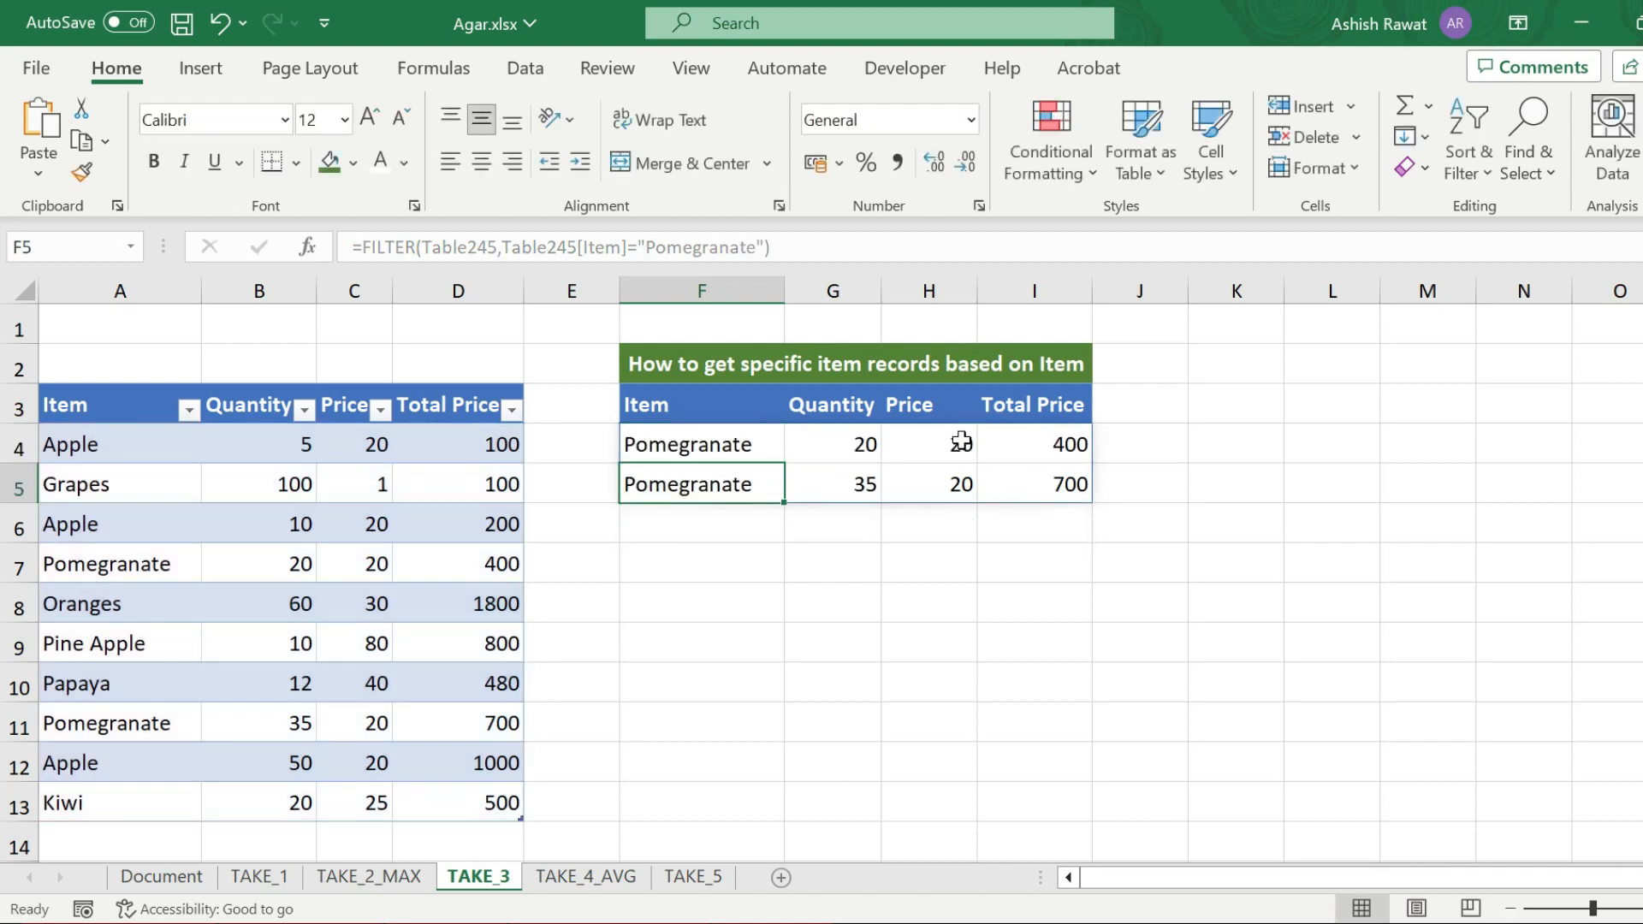
{"action": "key", "text": "Up"}
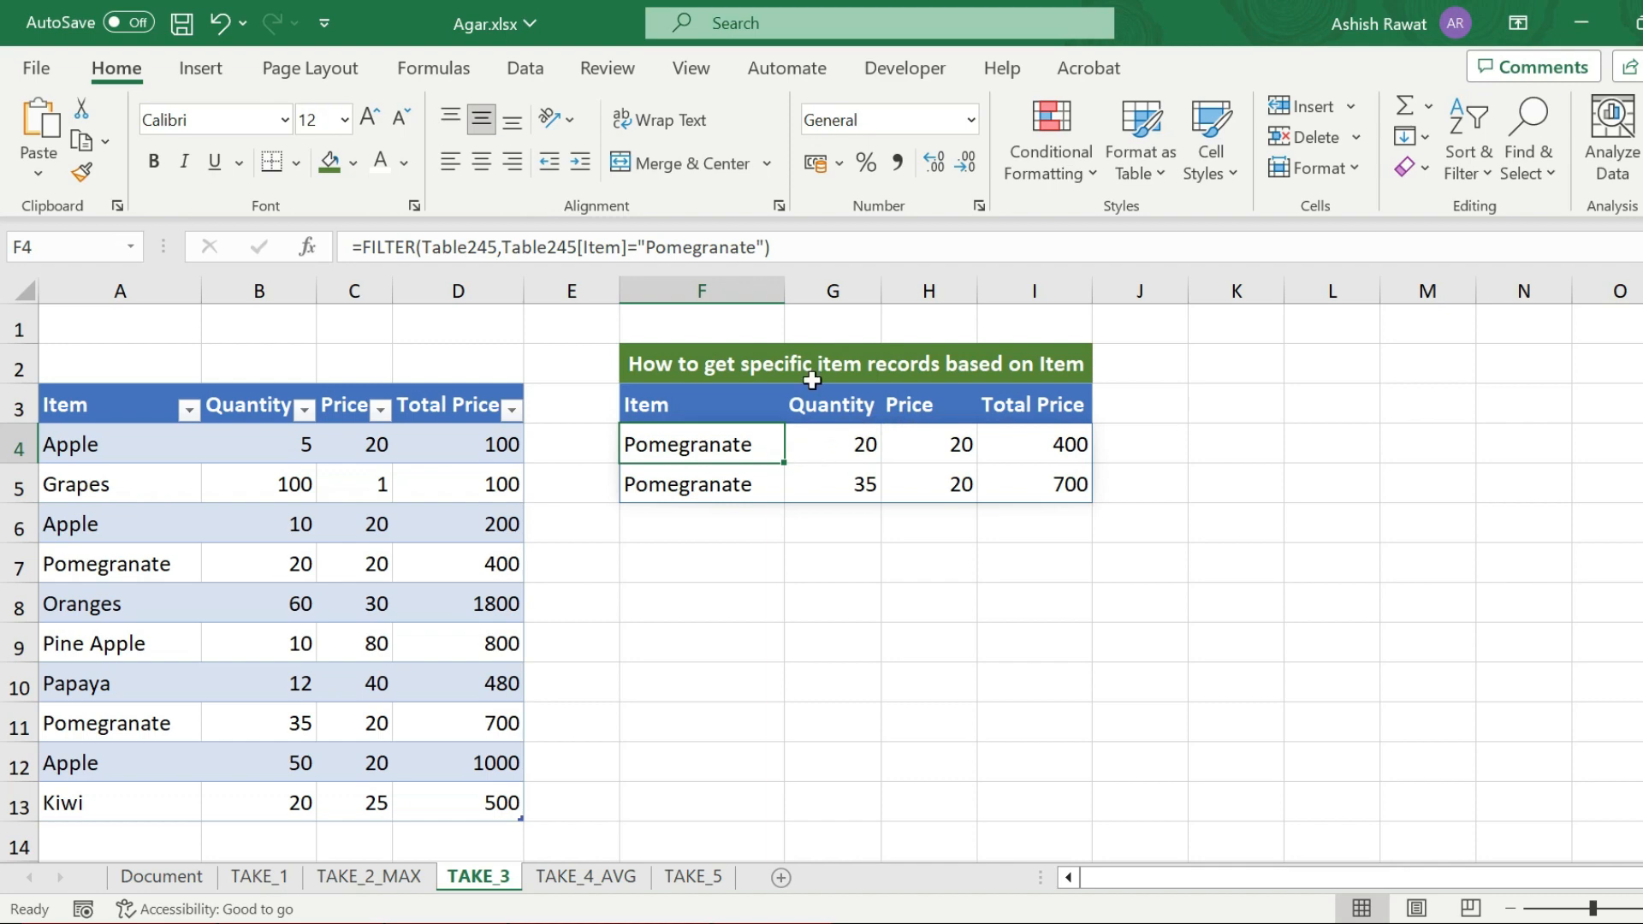
{"action": "key", "text": "ctrl+z"}
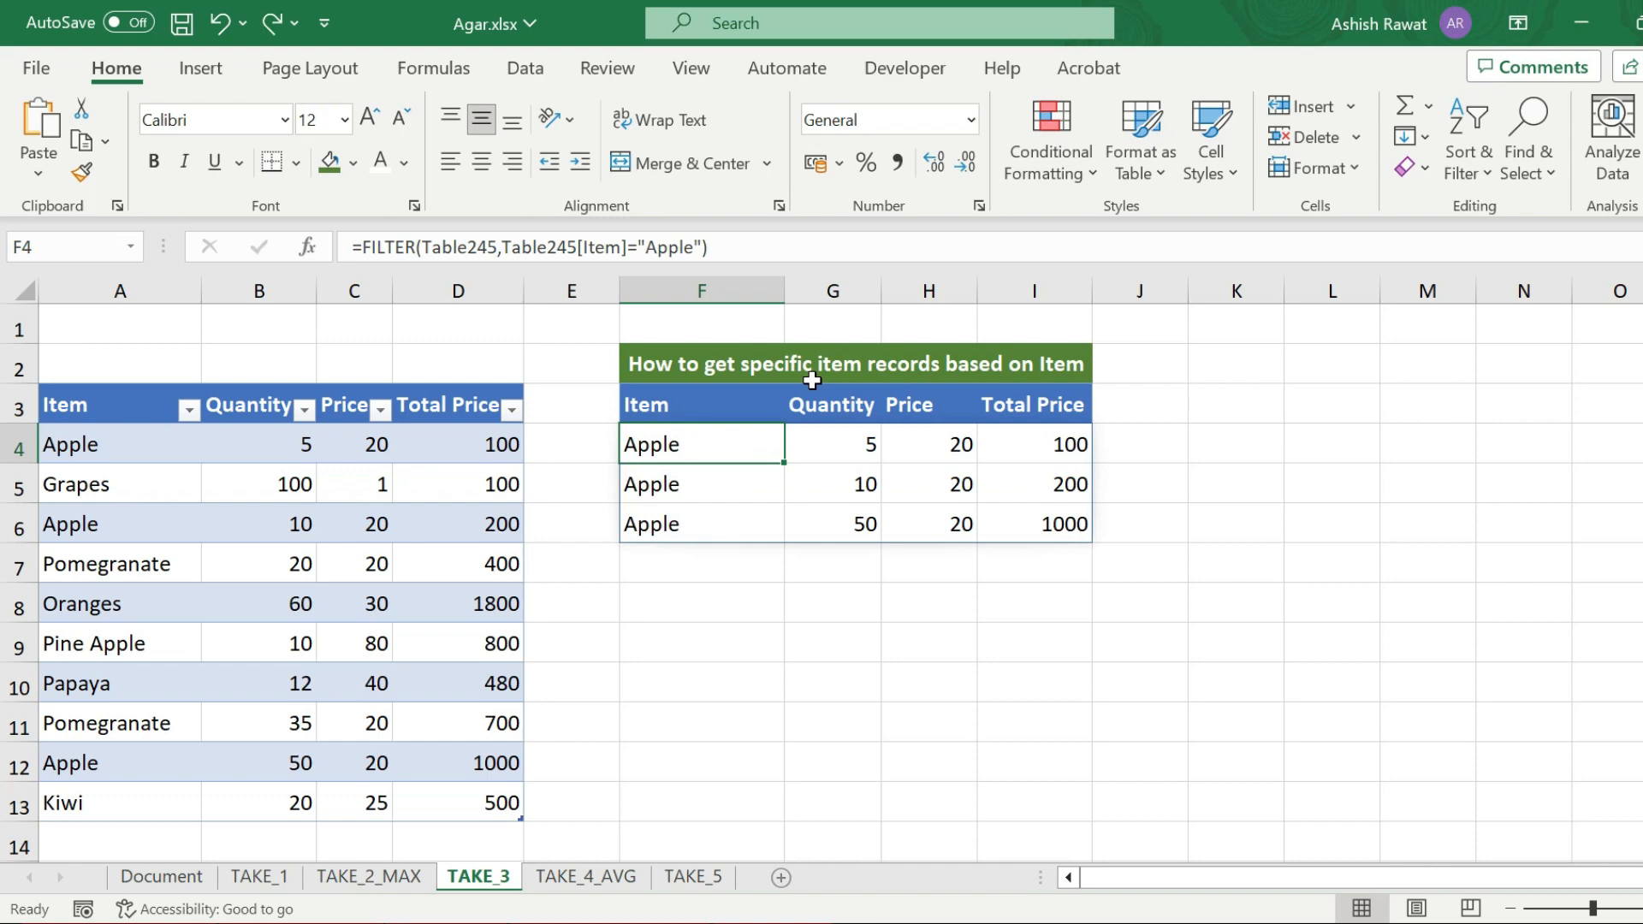
Wrap the FILTER formula in F4 with TAKE, as =TAKE(FILTER(Table245,Table245[Item]="Apple"),2,2), to return two rows and two columns.
{"action": "double_click", "coordinate": [691, 443]}
{"action": "key", "text": "Home"}
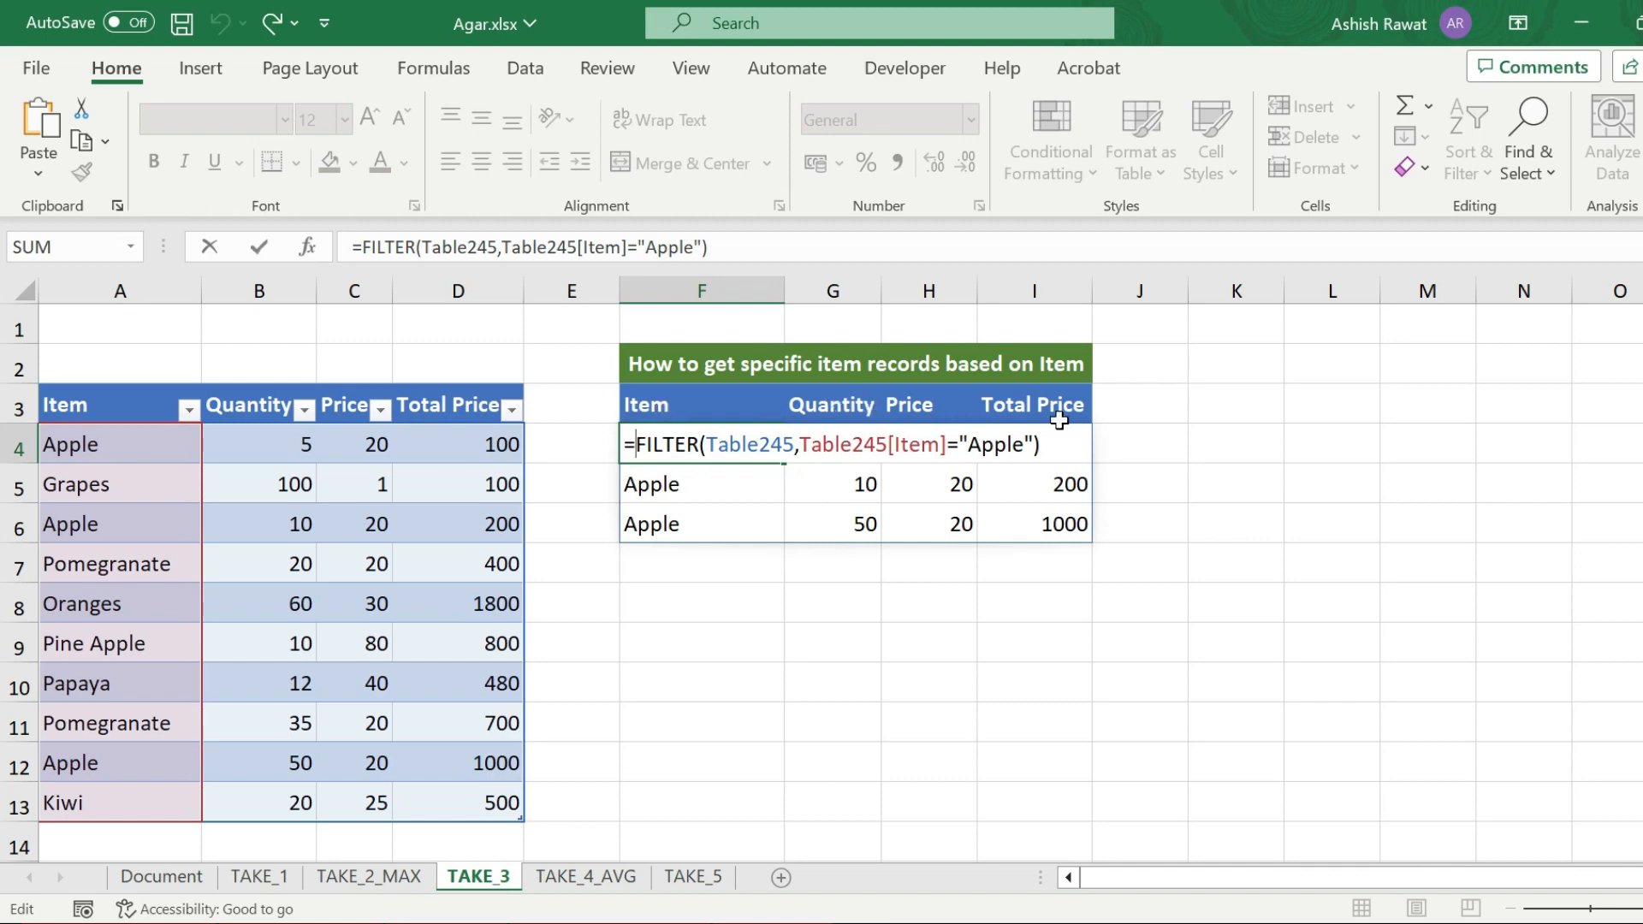
{"action": "type", "text": "TAKE("}
{"action": "key", "text": "Right"}
{"action": "key", "text": "Right"}
{"action": "key", "text": "Right"}
{"action": "key", "text": "Right"}
{"action": "key", "text": "Right"}
{"action": "key", "text": "Right"}
{"action": "key", "text": "Right"}
{"action": "key", "text": "Right"}
{"action": "key", "text": "Right"}
{"action": "key", "text": "Right"}
{"action": "key", "text": "Right"}
{"action": "key", "text": "Right"}
{"action": "key", "text": "Right"}
{"action": "key", "text": "Right"}
{"action": "key", "text": "Right"}
{"action": "key", "text": "Right"}
{"action": "key", "text": "Right"}
{"action": "key", "text": "Right"}
{"action": "key", "text": "Right"}
{"action": "key", "text": "Right"}
{"action": "key", "text": "Right"}
{"action": "key", "text": "Right"}
{"action": "key", "text": "Right"}
{"action": "key", "text": "Right"}
{"action": "key", "text": "Right"}
{"action": "key", "text": "Right"}
{"action": "type", "text": ","}
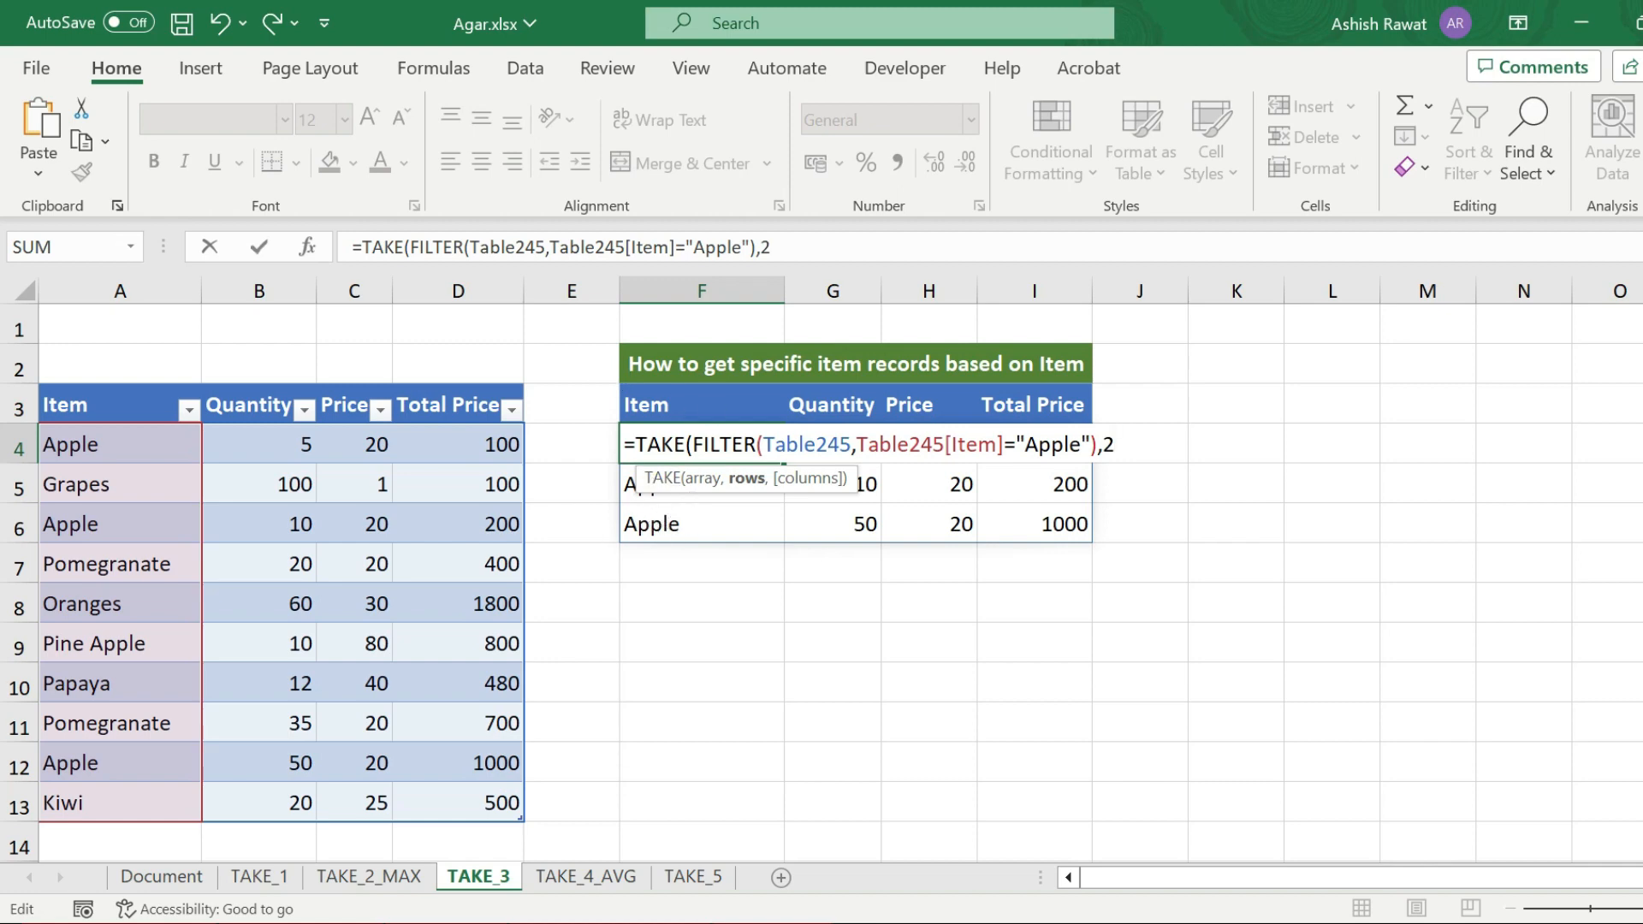
{"action": "type", "text": "2,2)"}
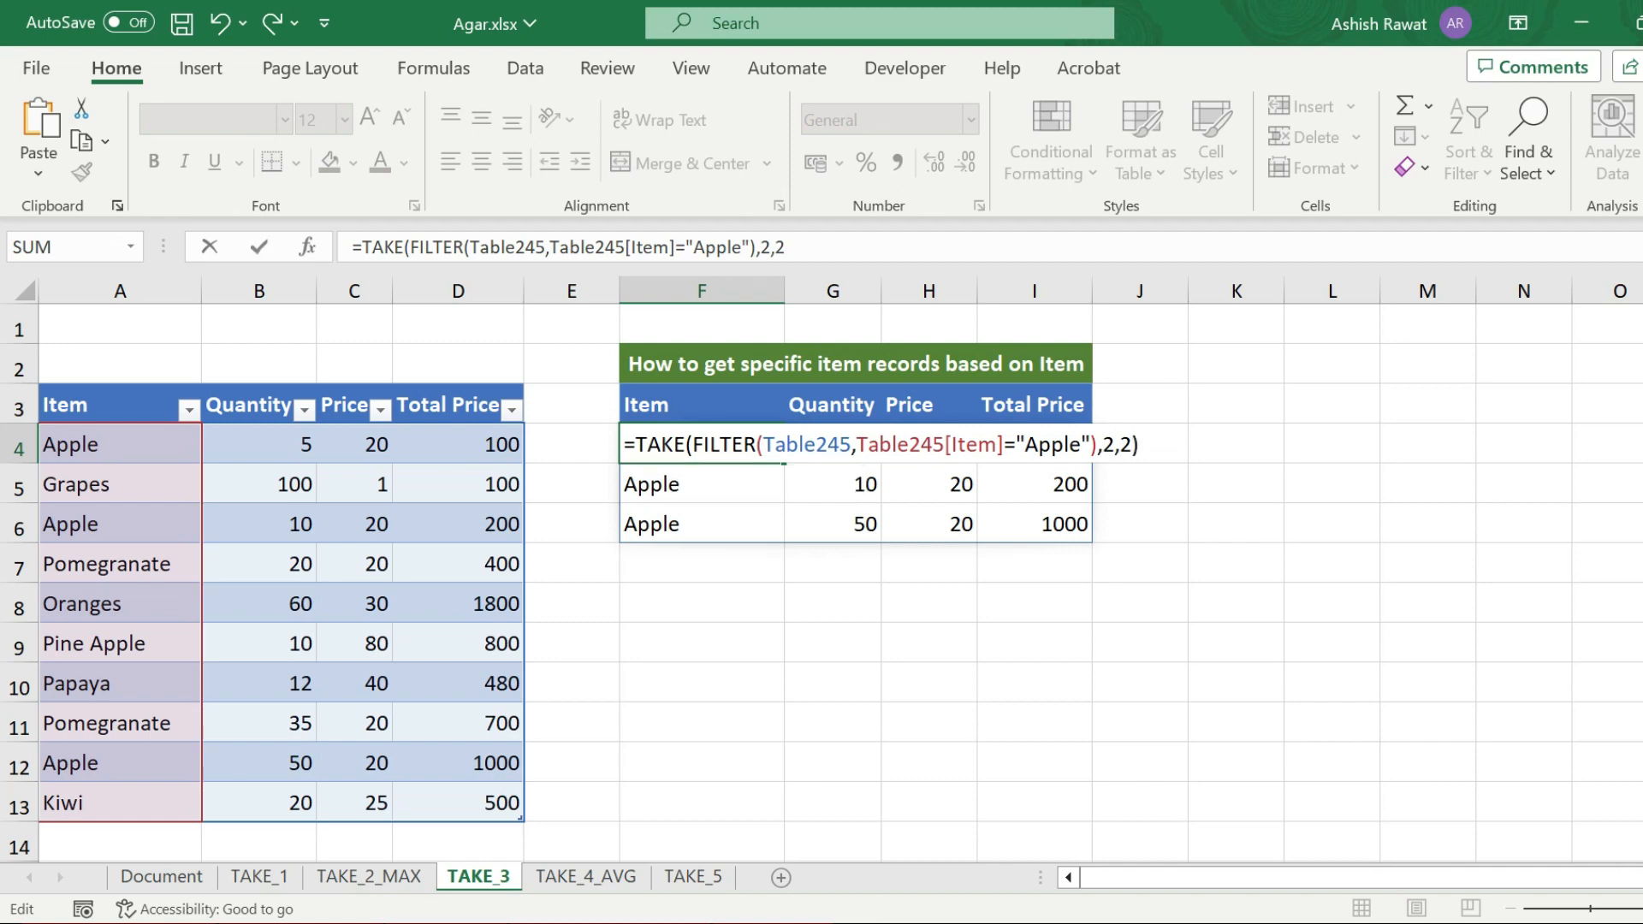
{"action": "key", "text": "Return"}
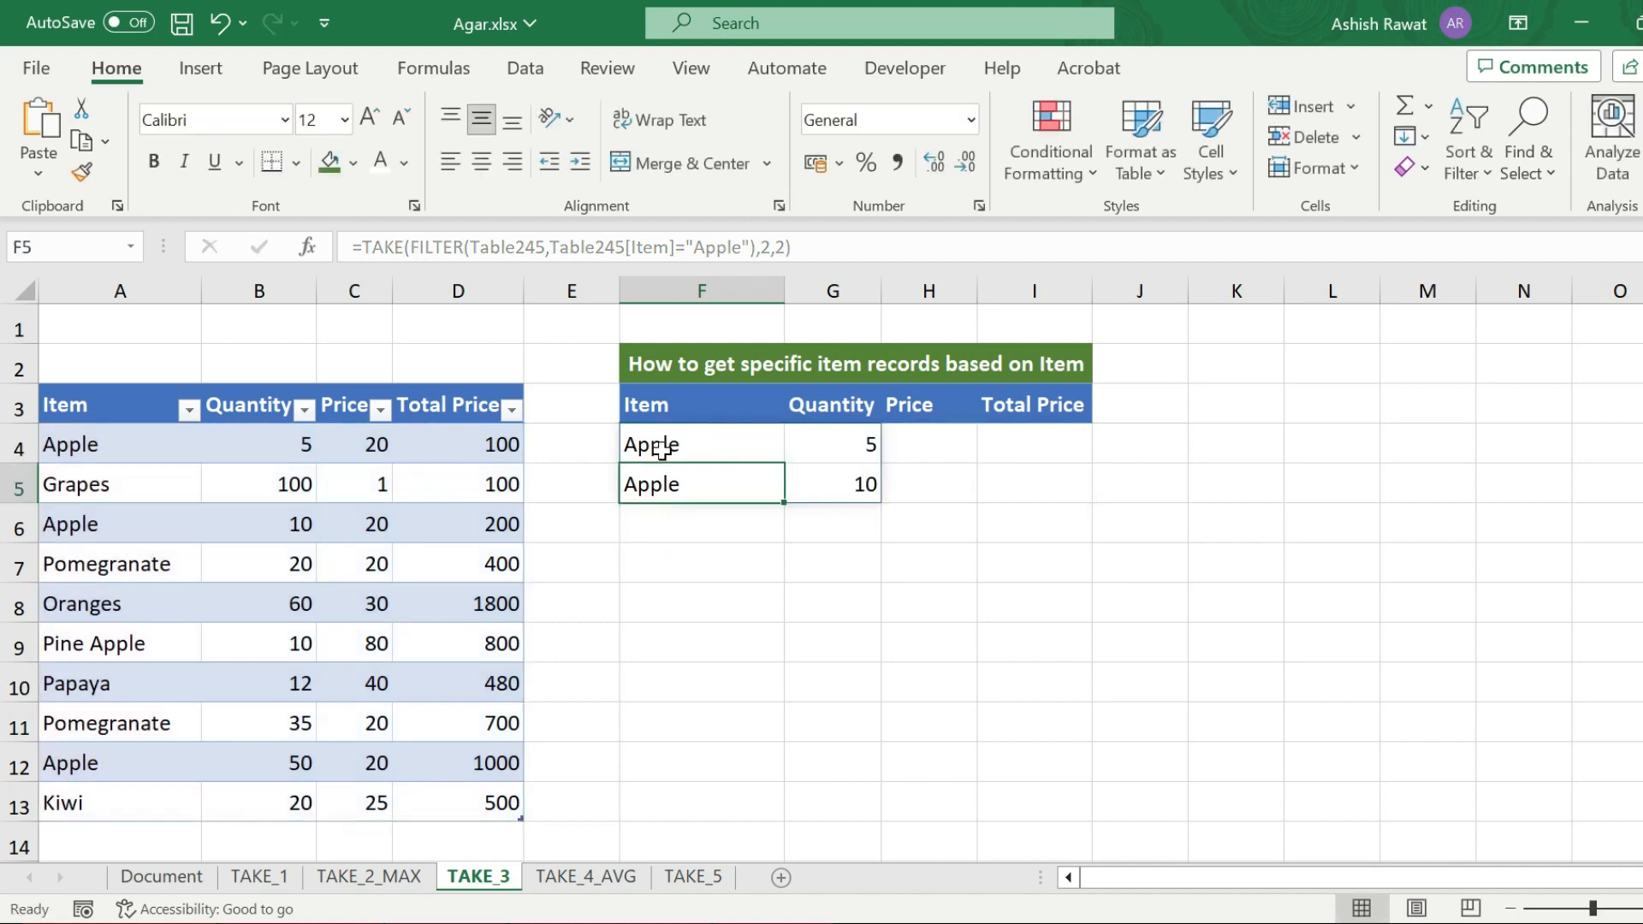
{"action": "left_click_drag", "start_coordinate": [688, 441], "coordinate": [869, 489]}
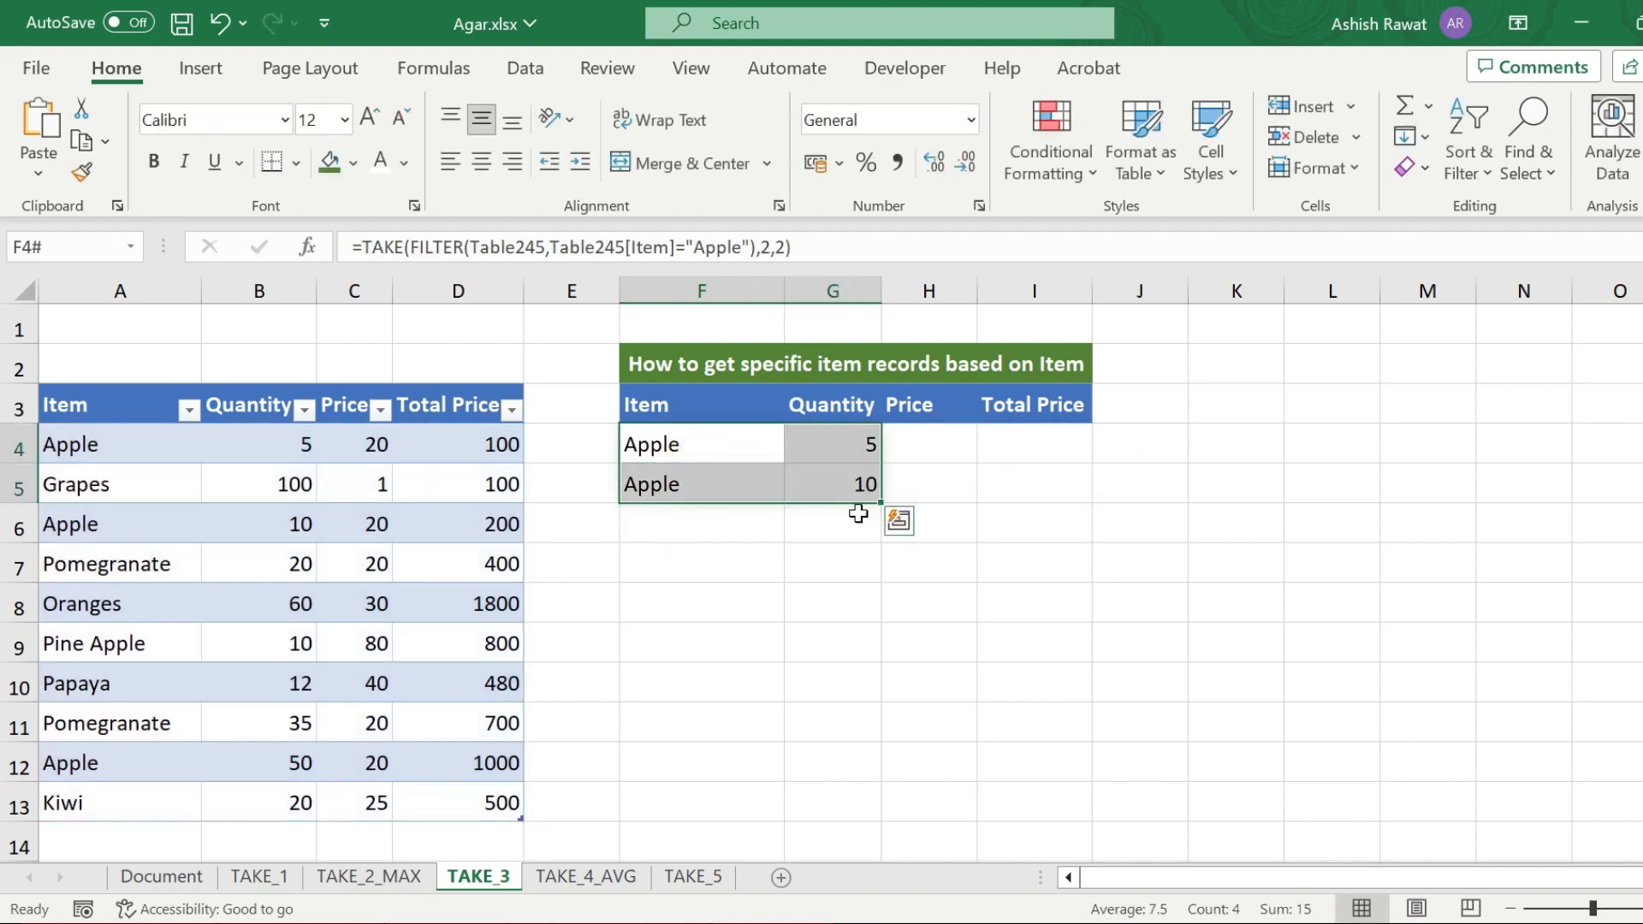
{"action": "left_click", "coordinate": [1055, 496]}
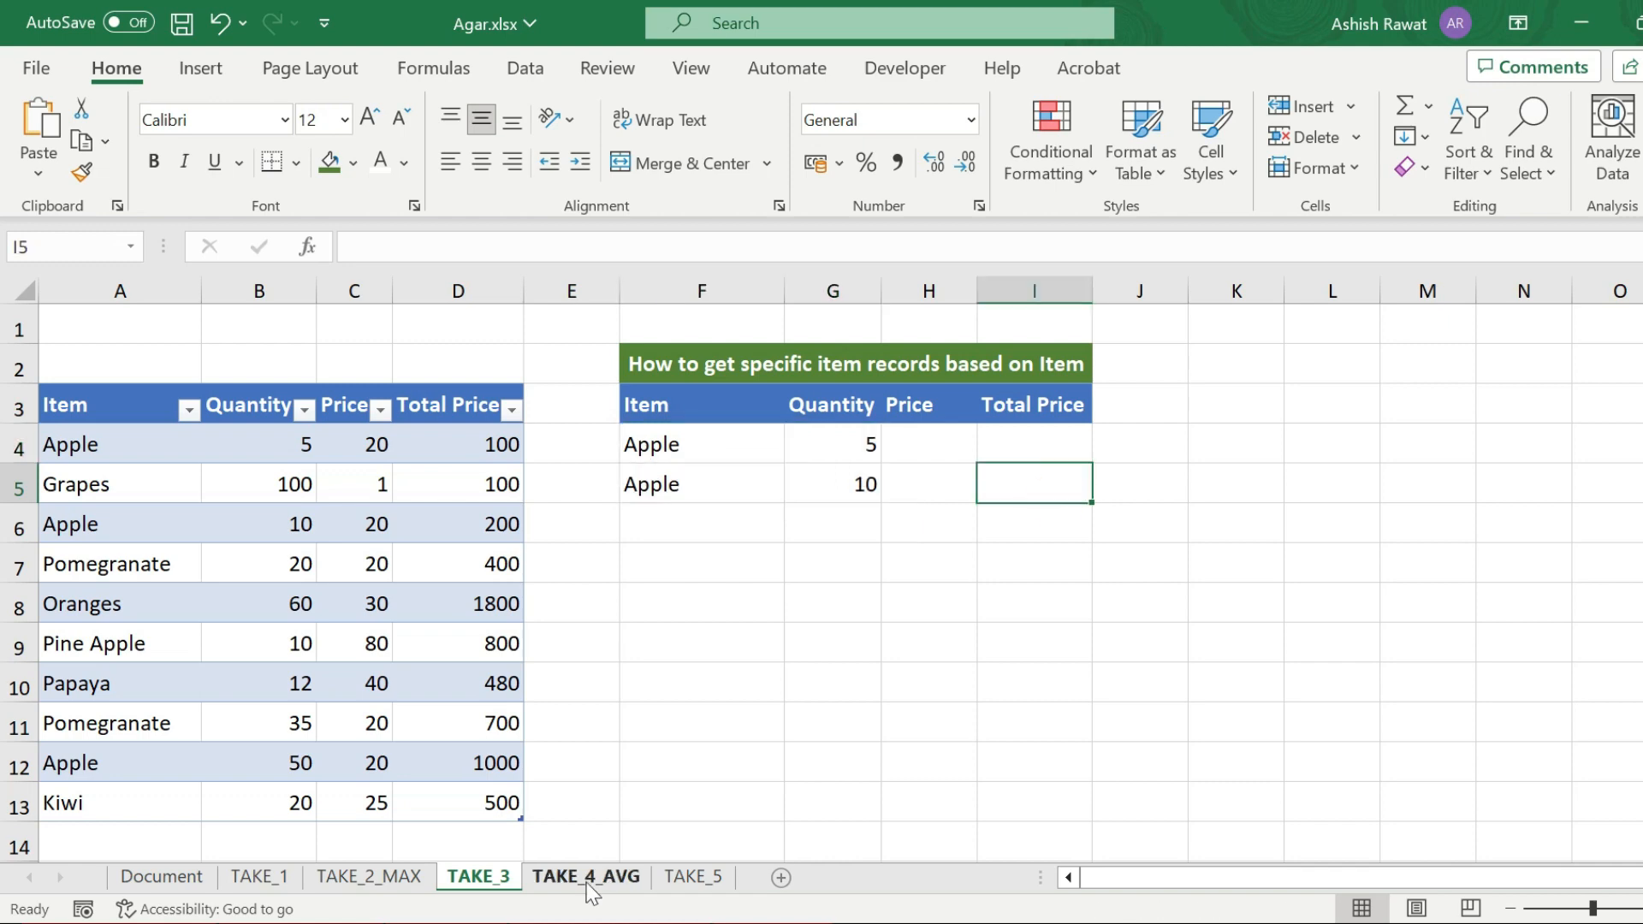
On the TAKE_4_AVG sheet, enter =FILTER(Table2456,Table2456[Item]="Apple") in F4 to return all Apple records.
{"action": "left_click", "coordinate": [589, 876]}
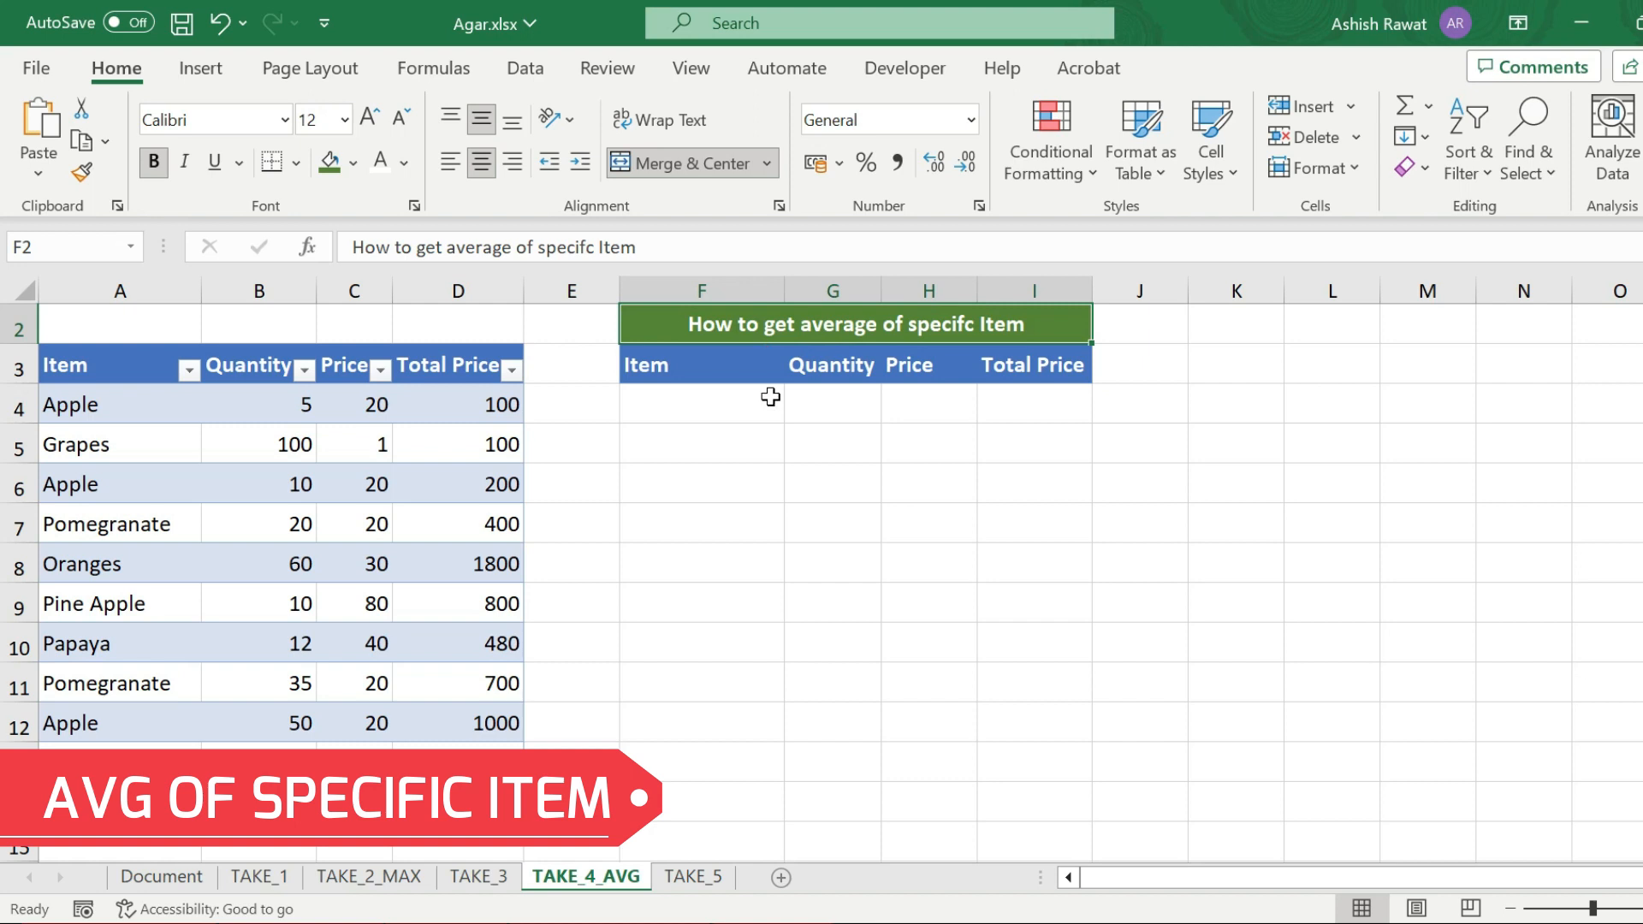
{"action": "left_click", "coordinate": [659, 399]}
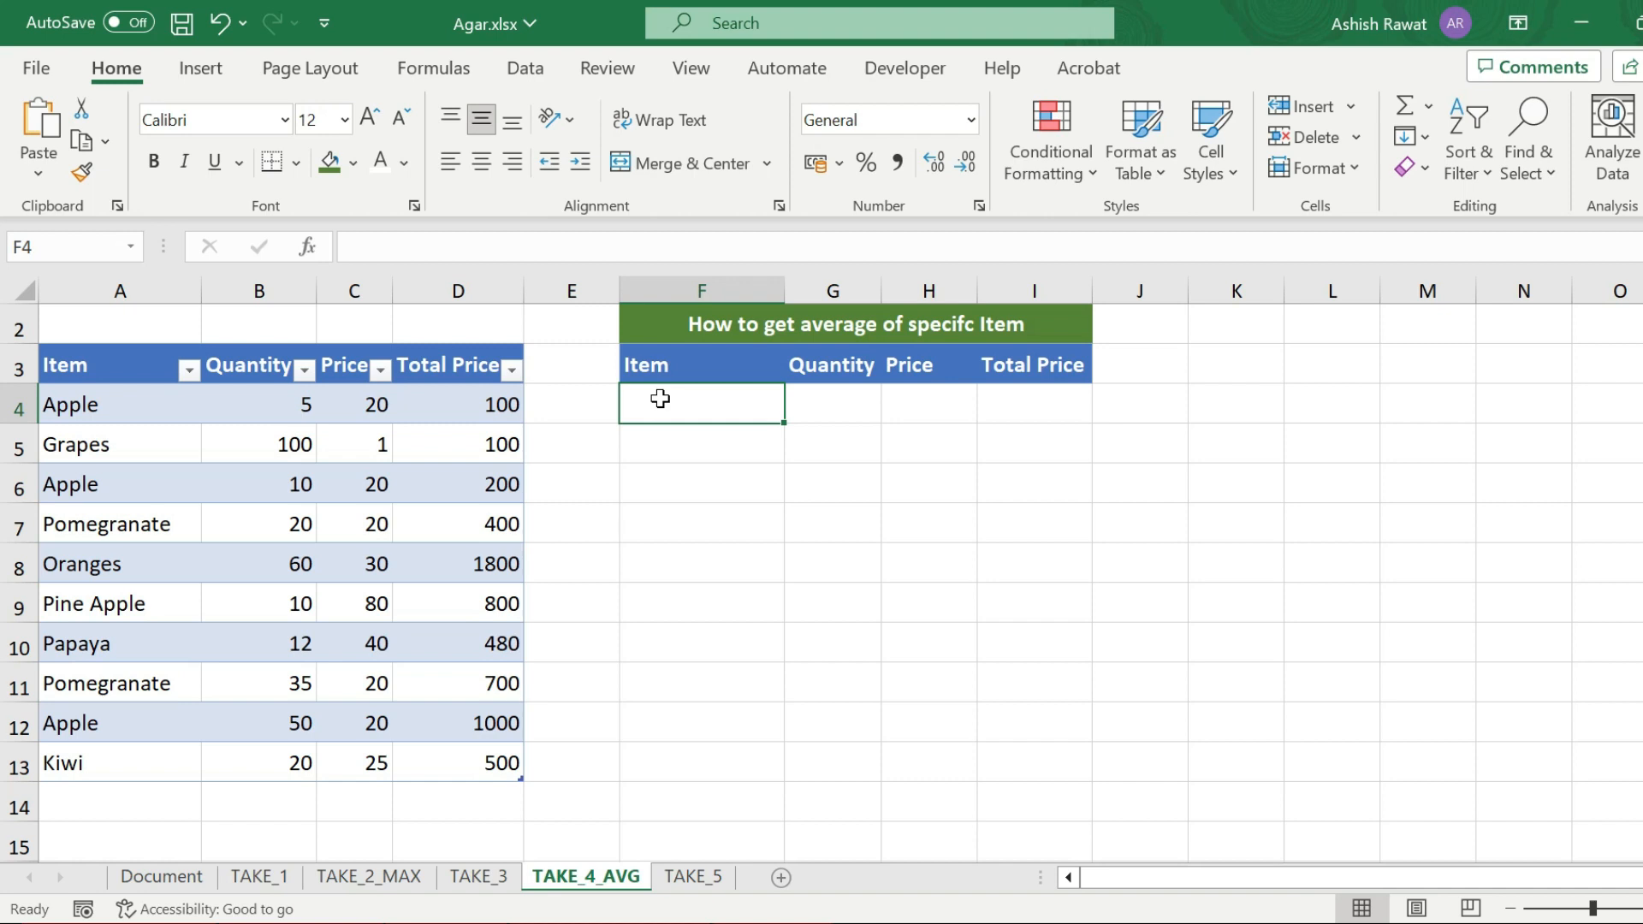
{"action": "type", "text": "=Fi"}
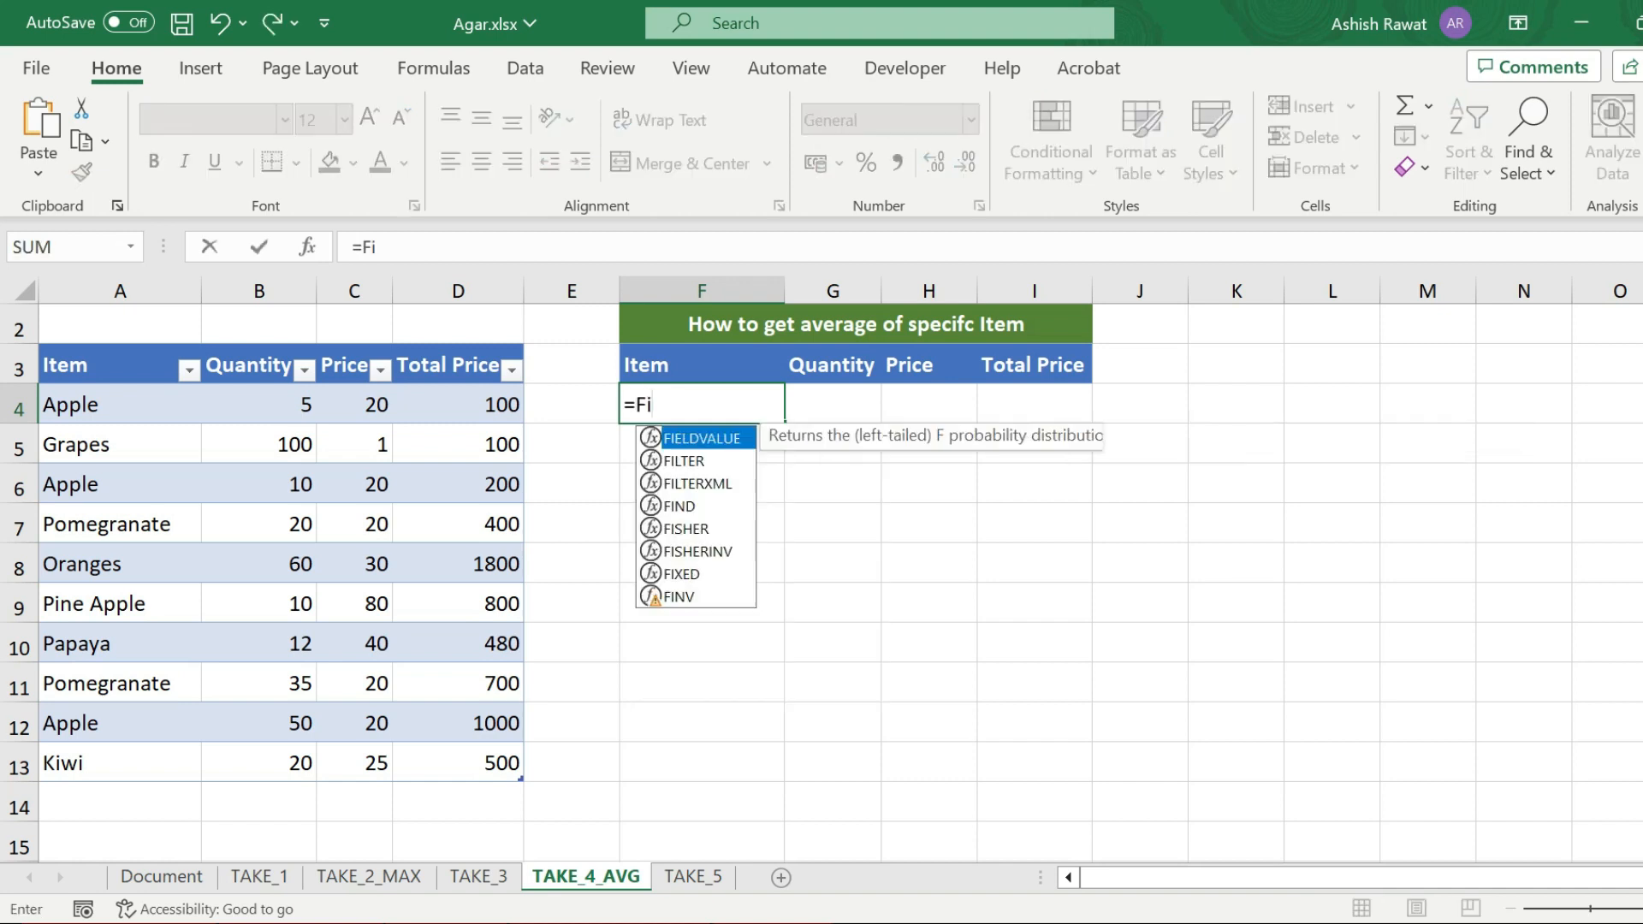
{"action": "type", "text": "lter"}
{"action": "key", "text": "Tab"}
{"action": "left_click", "coordinate": [119, 404]}
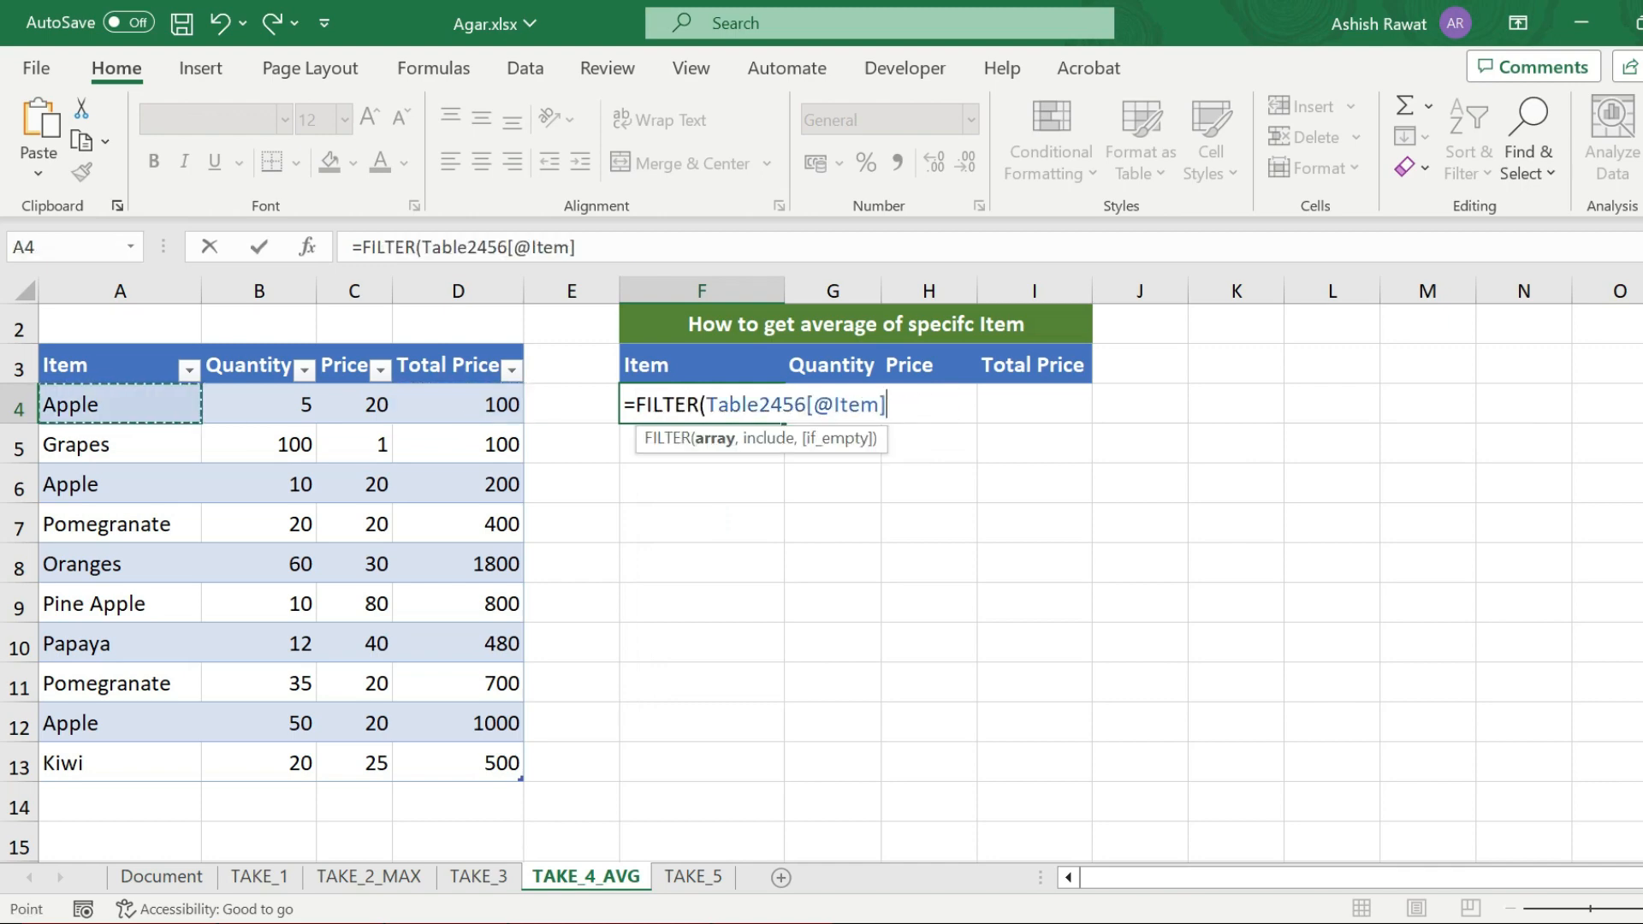
{"action": "left_click_drag", "start_coordinate": [119, 404], "coordinate": [505, 763]}
{"action": "type", "text": ","}
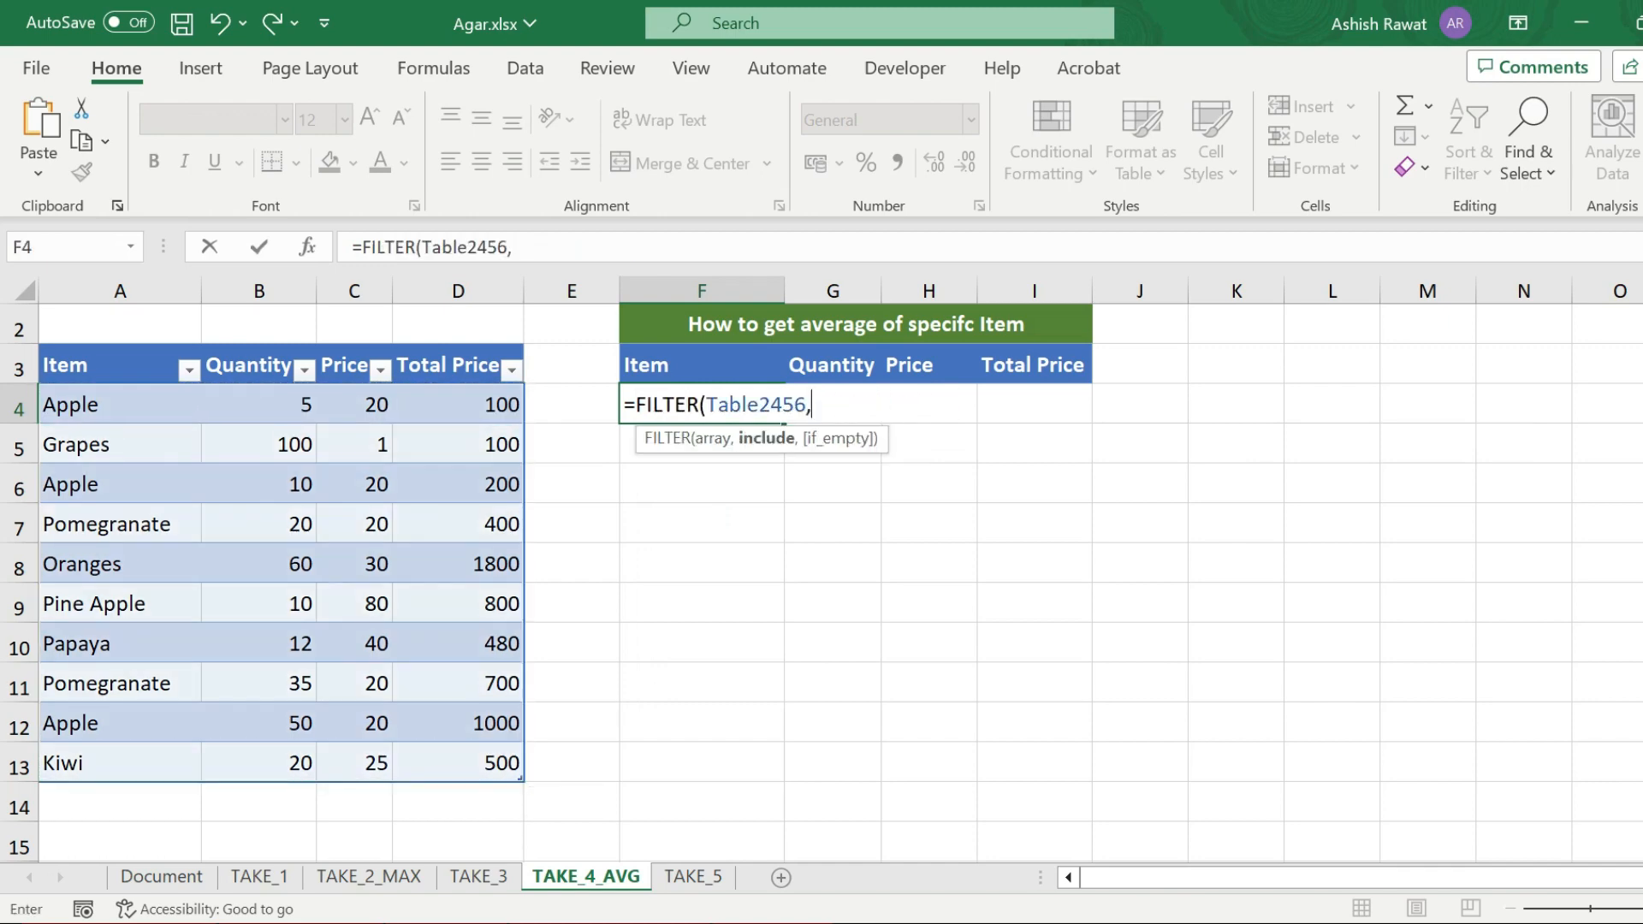
{"action": "key", "text": "ctrl+Down"}
{"action": "key", "text": "ctrl+Left"}
{"action": "key", "text": "ctrl+Up"}
{"action": "key", "text": "ctrl+Up"}
{"action": "key", "text": "Down"}
{"action": "key", "text": "ctrl+shift+Down"}
{"action": "type", "text": "="}
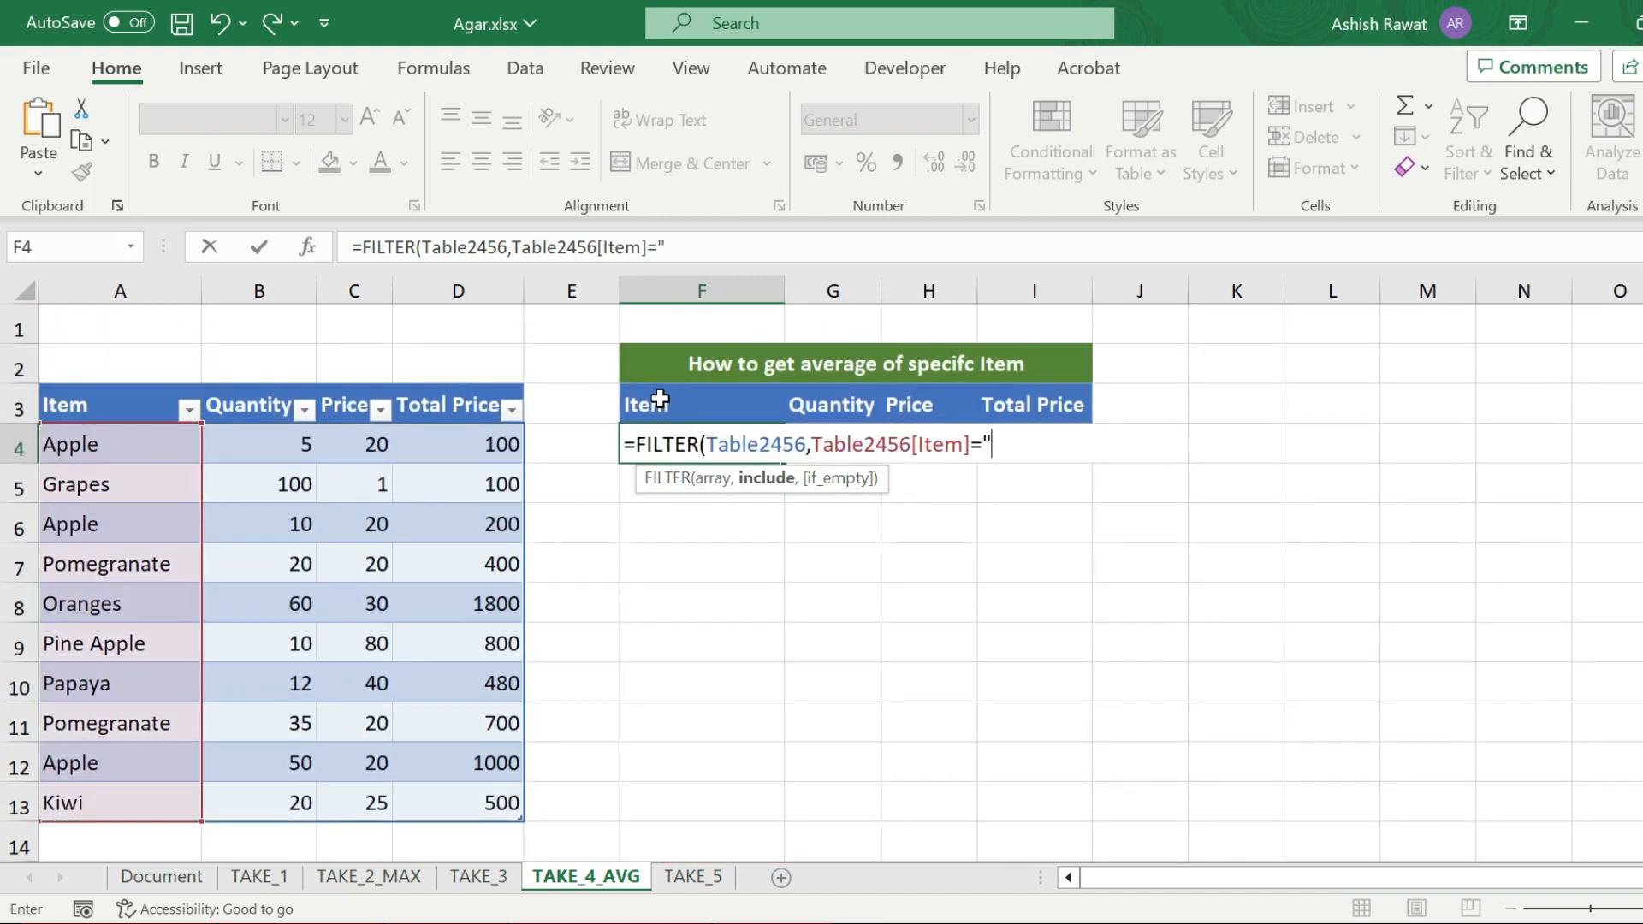
{"action": "type", "text": "\"Apple\")"}
{"action": "key", "text": "Return"}
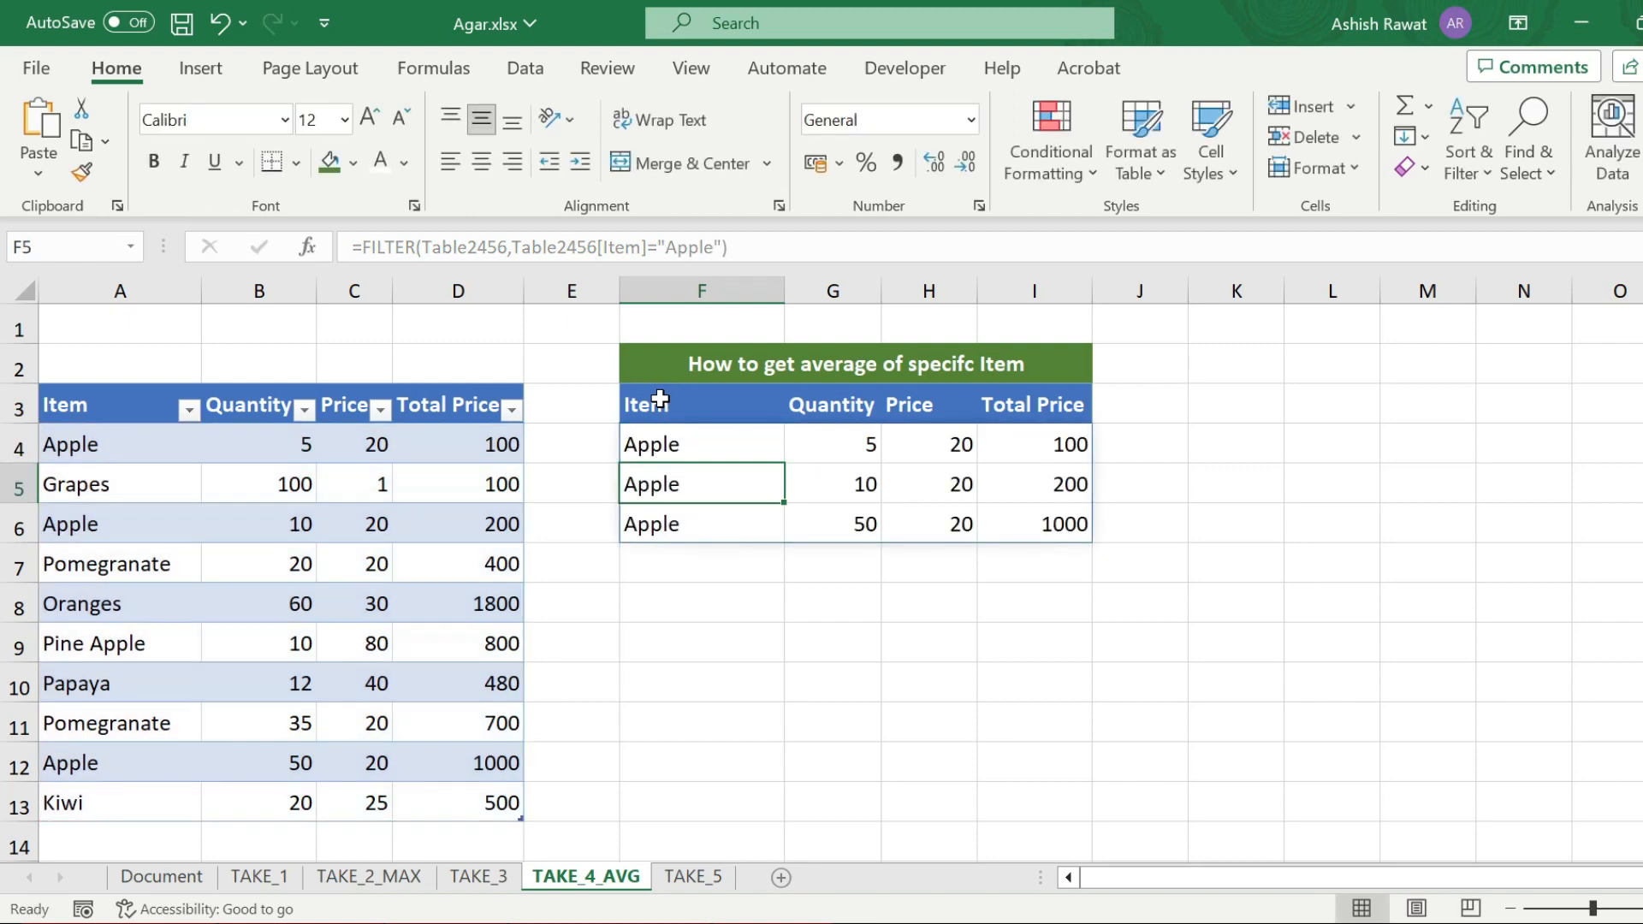
Highlight the Total Price values of the filtered Apple records in I4:I6.
{"action": "left_click", "coordinate": [680, 434]}
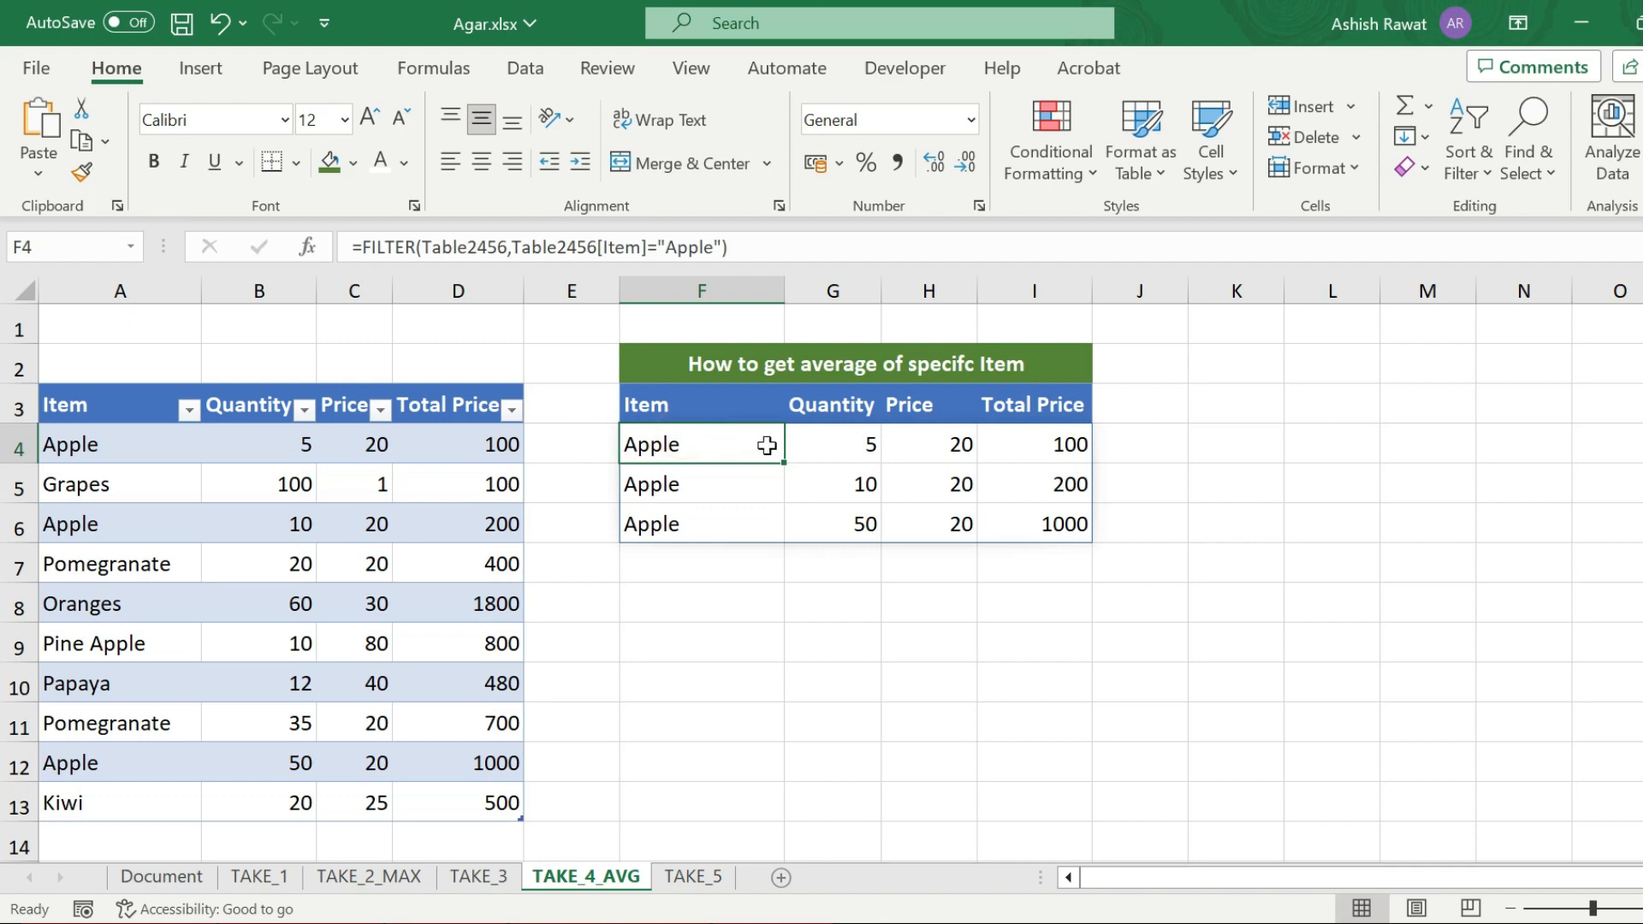
{"action": "left_click_drag", "start_coordinate": [1065, 440], "coordinate": [1066, 514]}
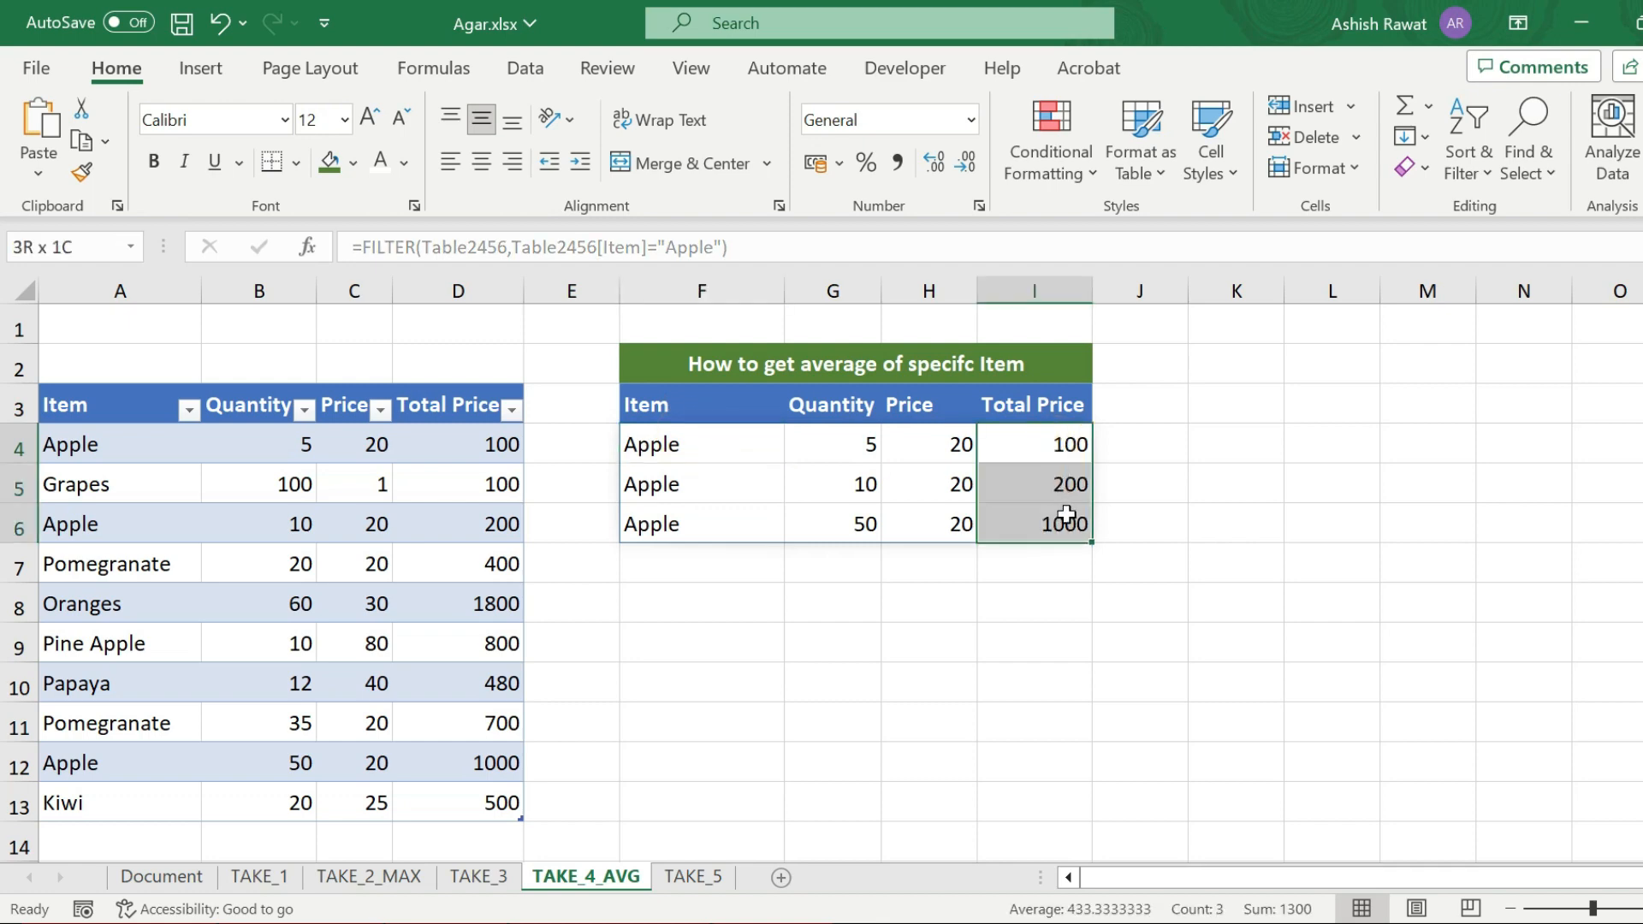
{"action": "left_click_drag", "start_coordinate": [1055, 434], "coordinate": [1059, 529]}
Wrap the FILTER formula in F4 with TAKE, as =TAKE(FILTER(Table2456,Table2456[Item]="Apple"),3,-1), to return three rows of the last column.
{"action": "left_click", "coordinate": [669, 436]}
{"action": "key", "text": "F2"}
{"action": "left_click", "coordinate": [634, 444]}
{"action": "type", "text": "Take"}
{"action": "key", "text": "Tab"}
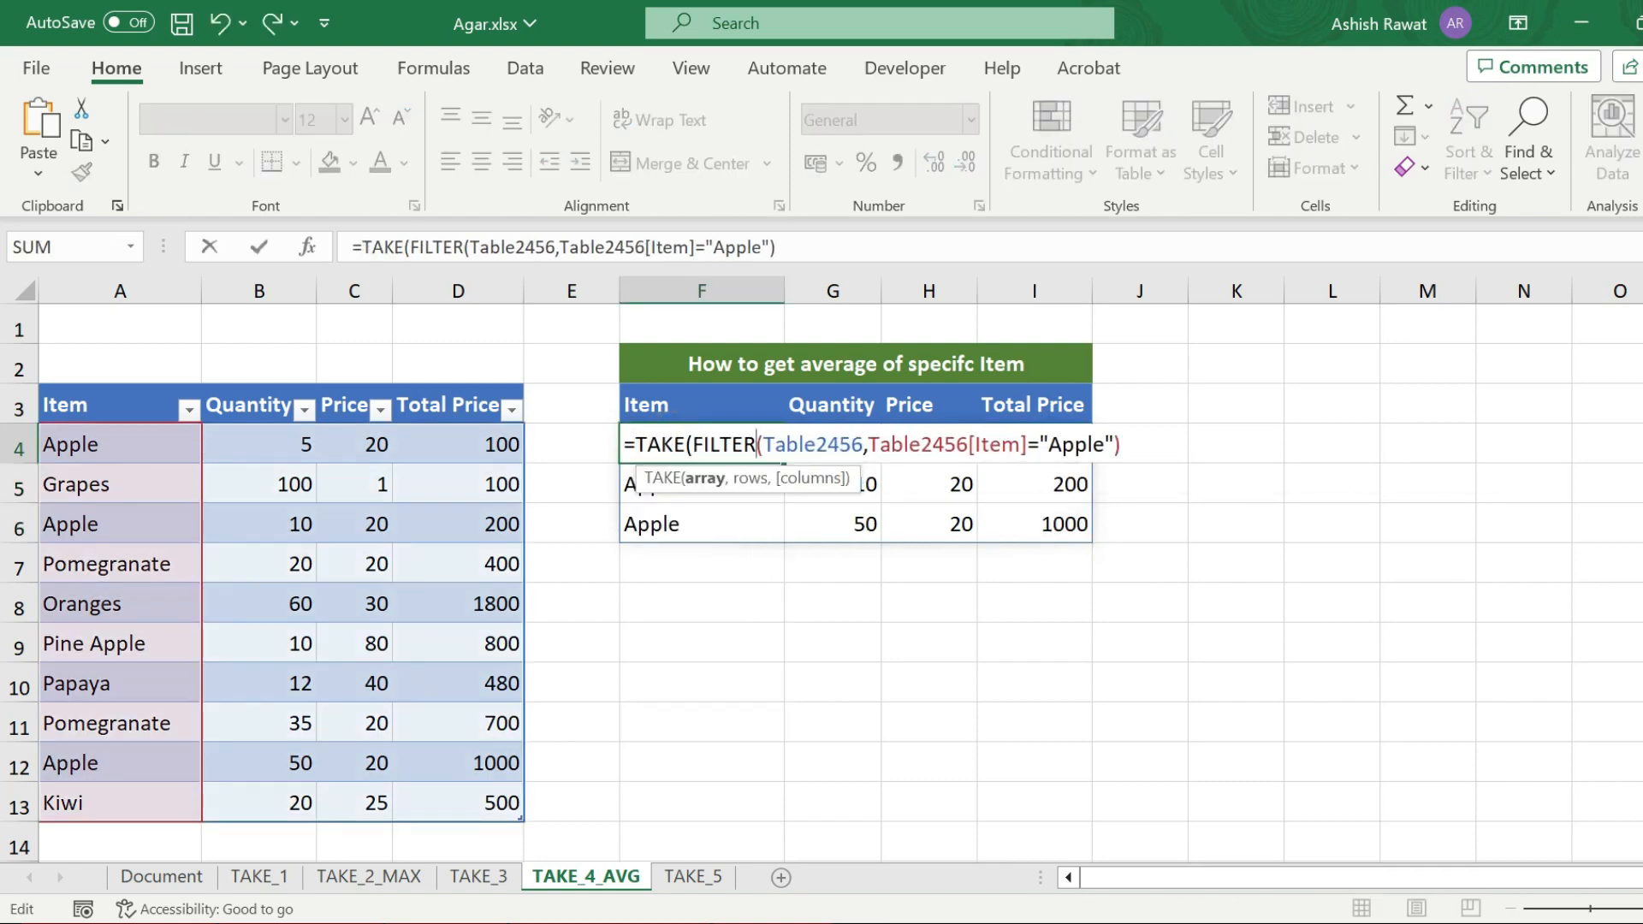
{"action": "type", "text": ","}
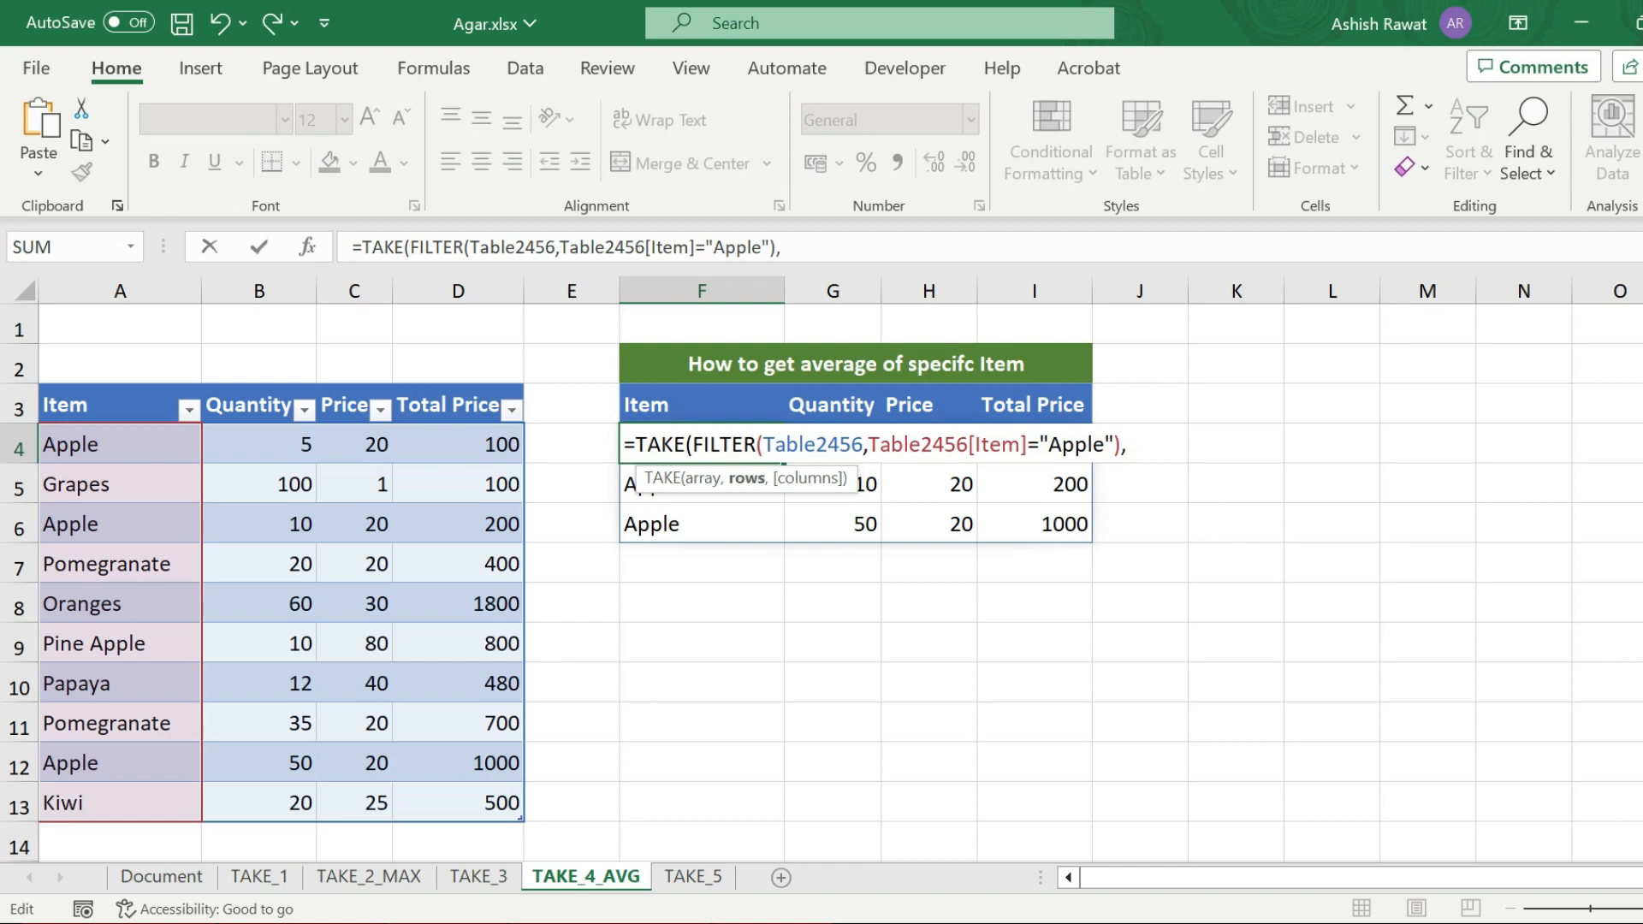
{"action": "type", "text": "3,"}
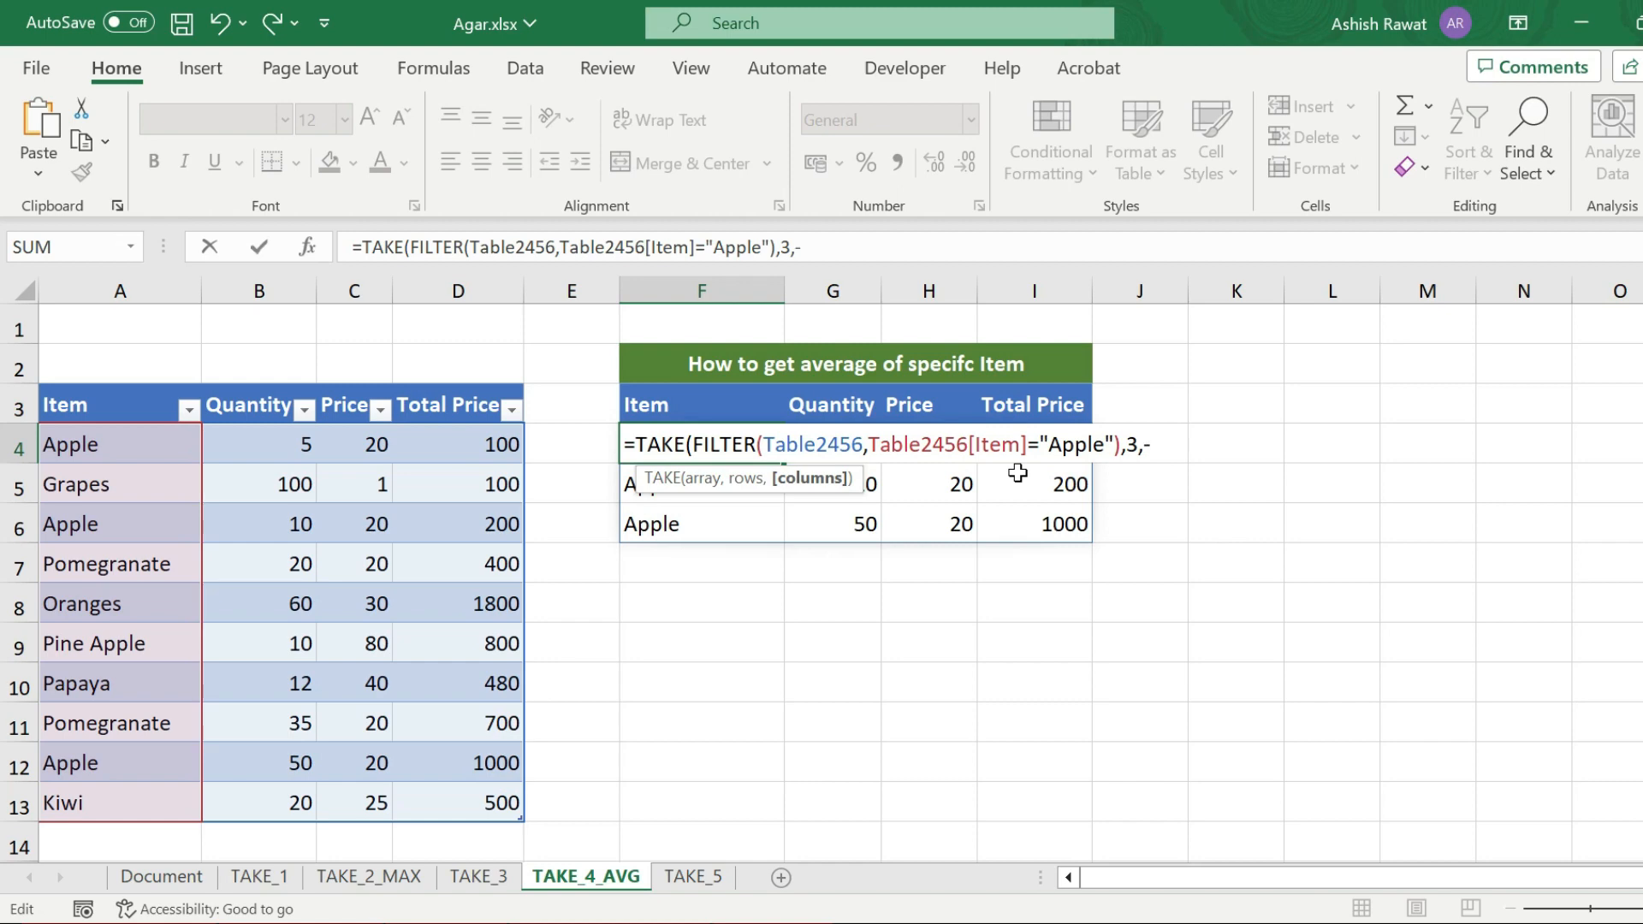
{"action": "type", "text": "-1)"}
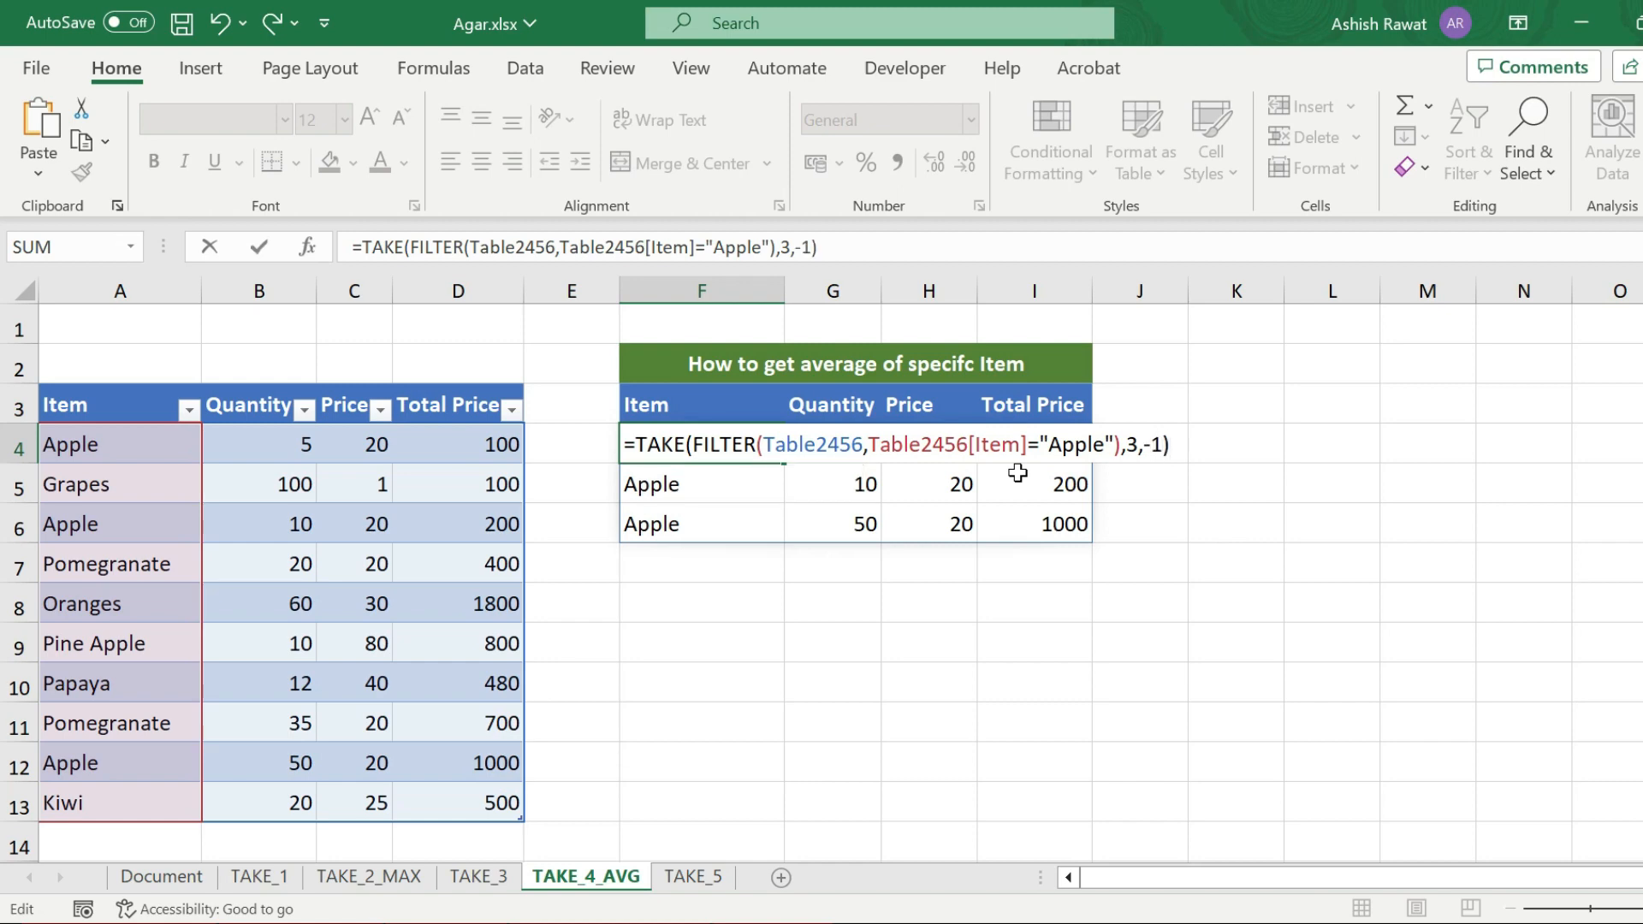
{"action": "key", "text": "Return"}
{"action": "left_click_drag", "start_coordinate": [715, 441], "coordinate": [722, 503]}
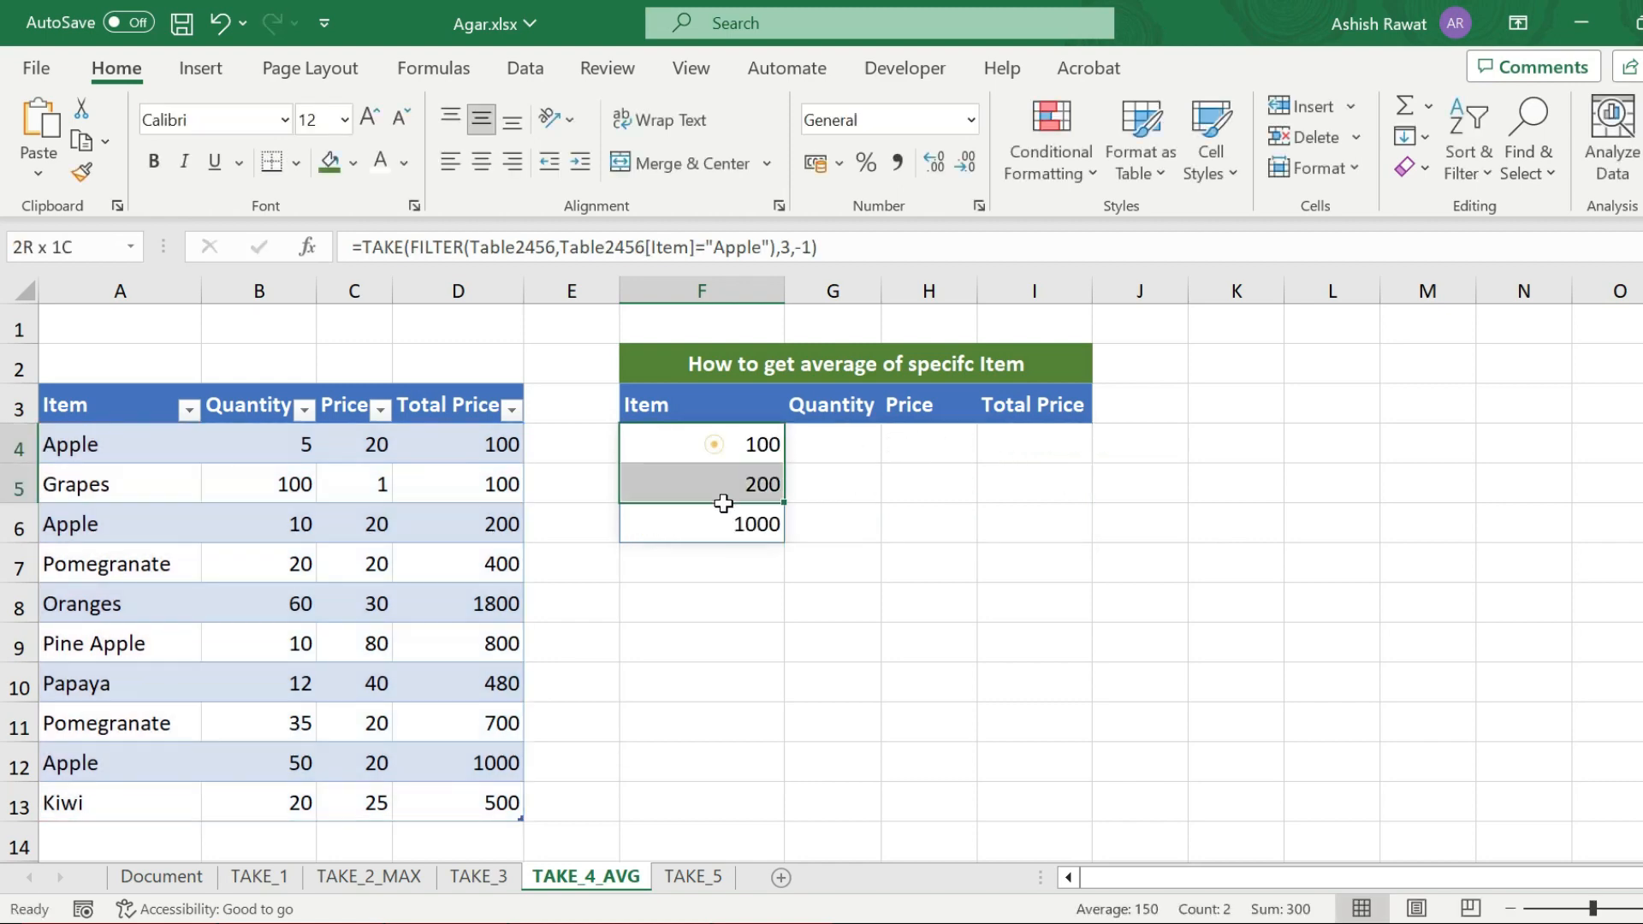
Average the Apple Total Prices by changing F4 to =AVERAGE(TAKE(FILTER(Table2456,Table2456[Item]="Apple"),3,-1)).
{"action": "left_click", "coordinate": [723, 444]}
{"action": "double_click", "coordinate": [723, 444]}
{"action": "left_click", "coordinate": [628, 444]}
{"action": "type", "text": "AVERAGE("}
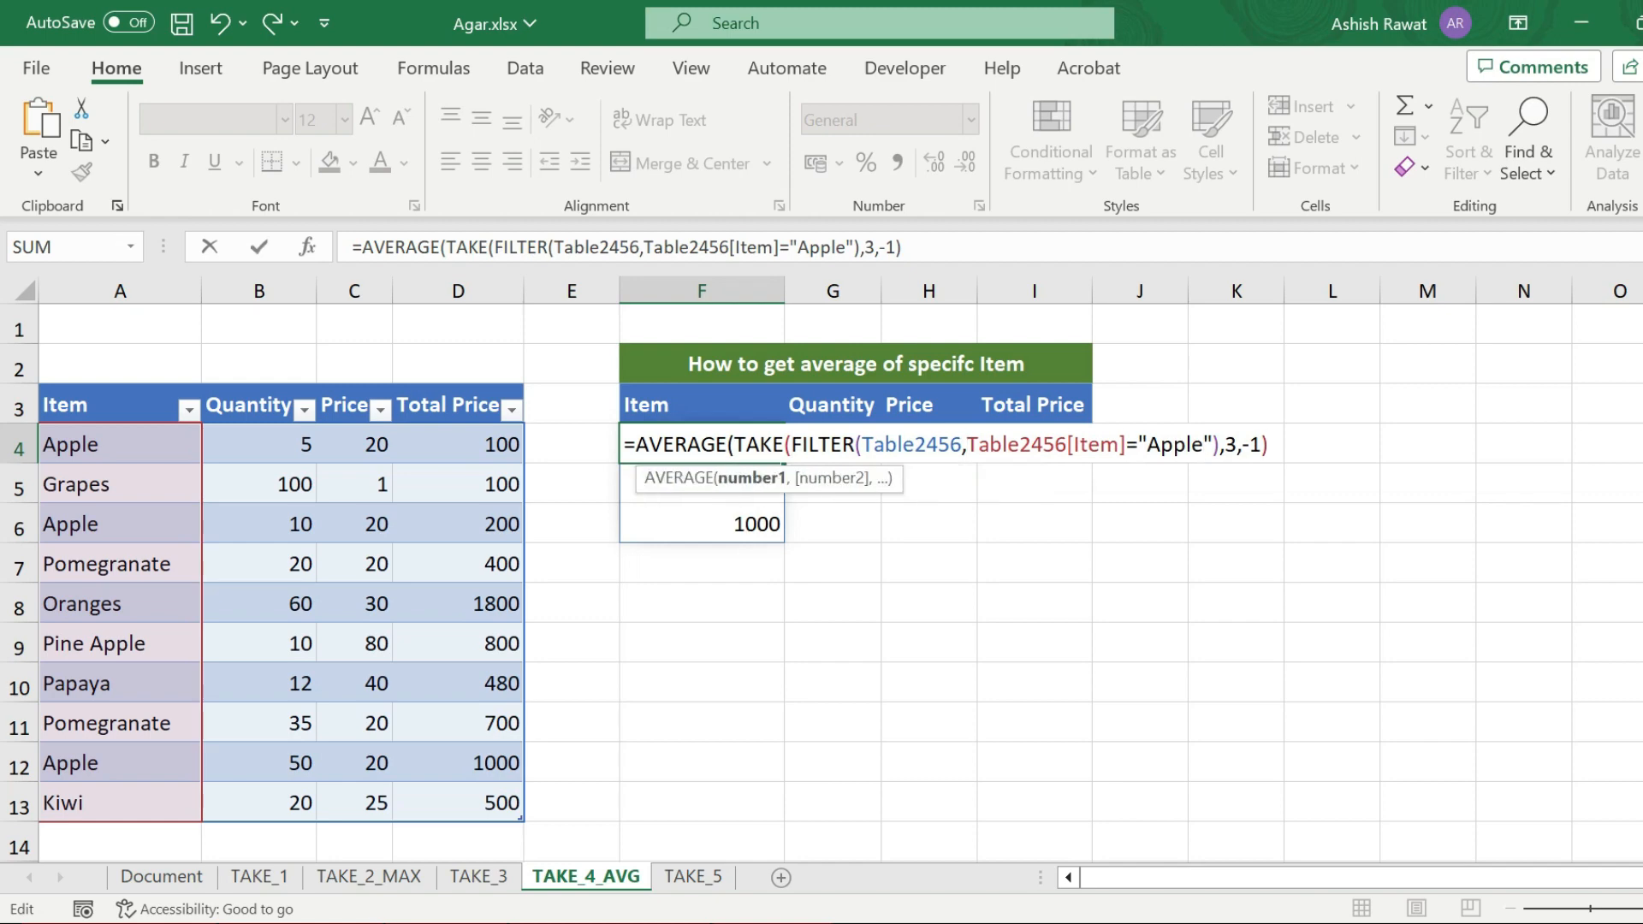
{"action": "type", "text": ")"}
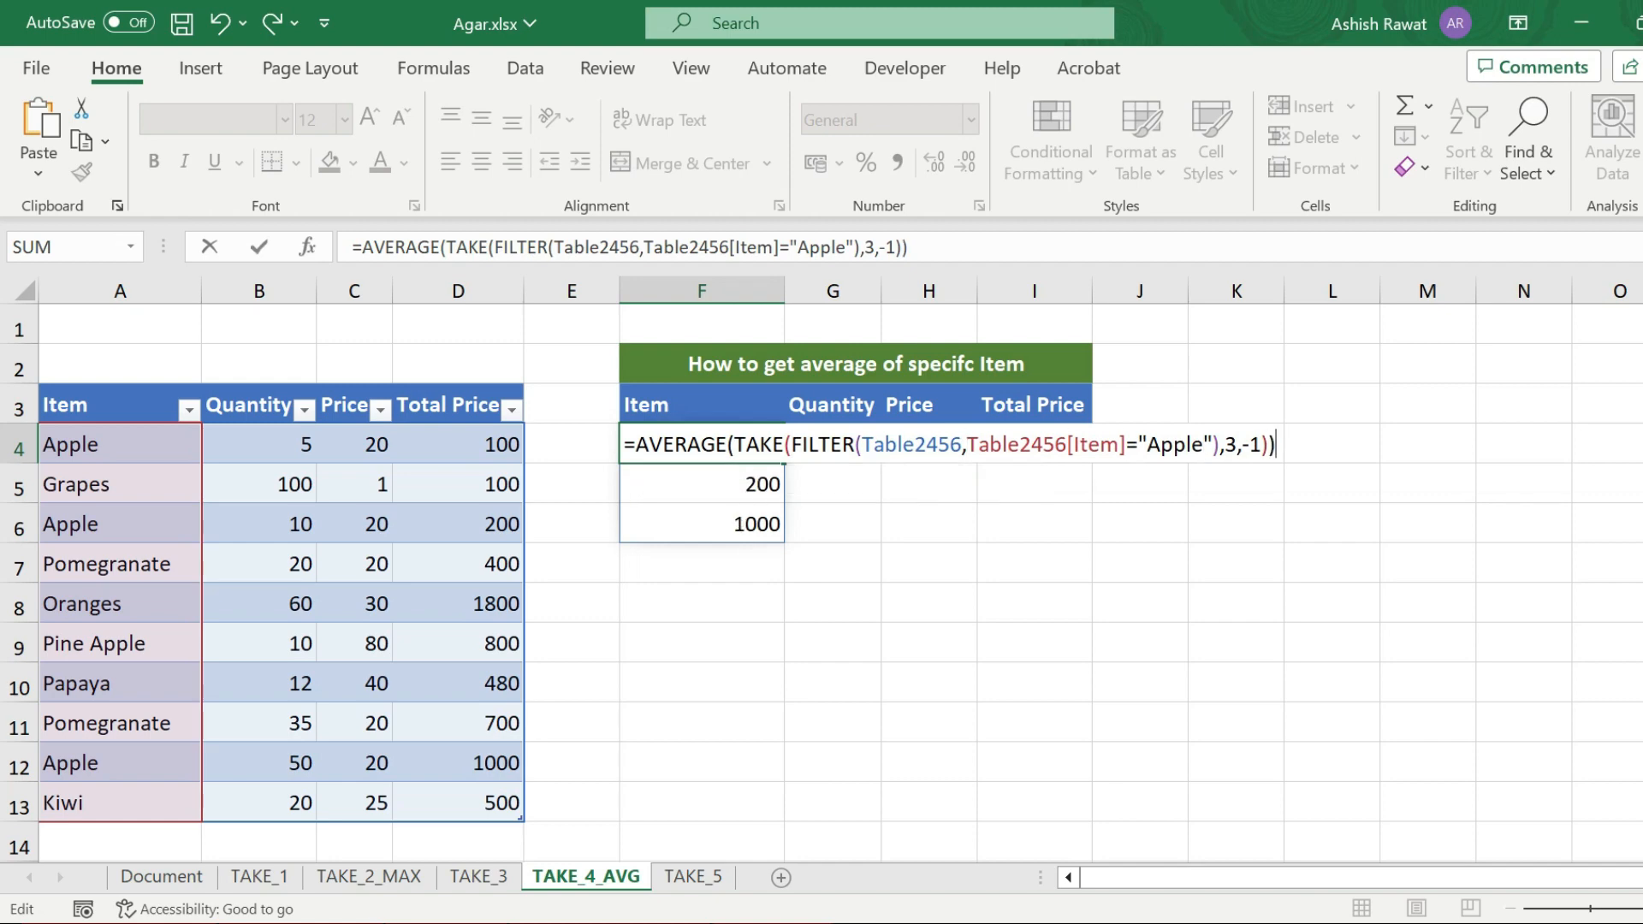
{"action": "key", "text": "Return"}
{"action": "left_click", "coordinate": [729, 442]}
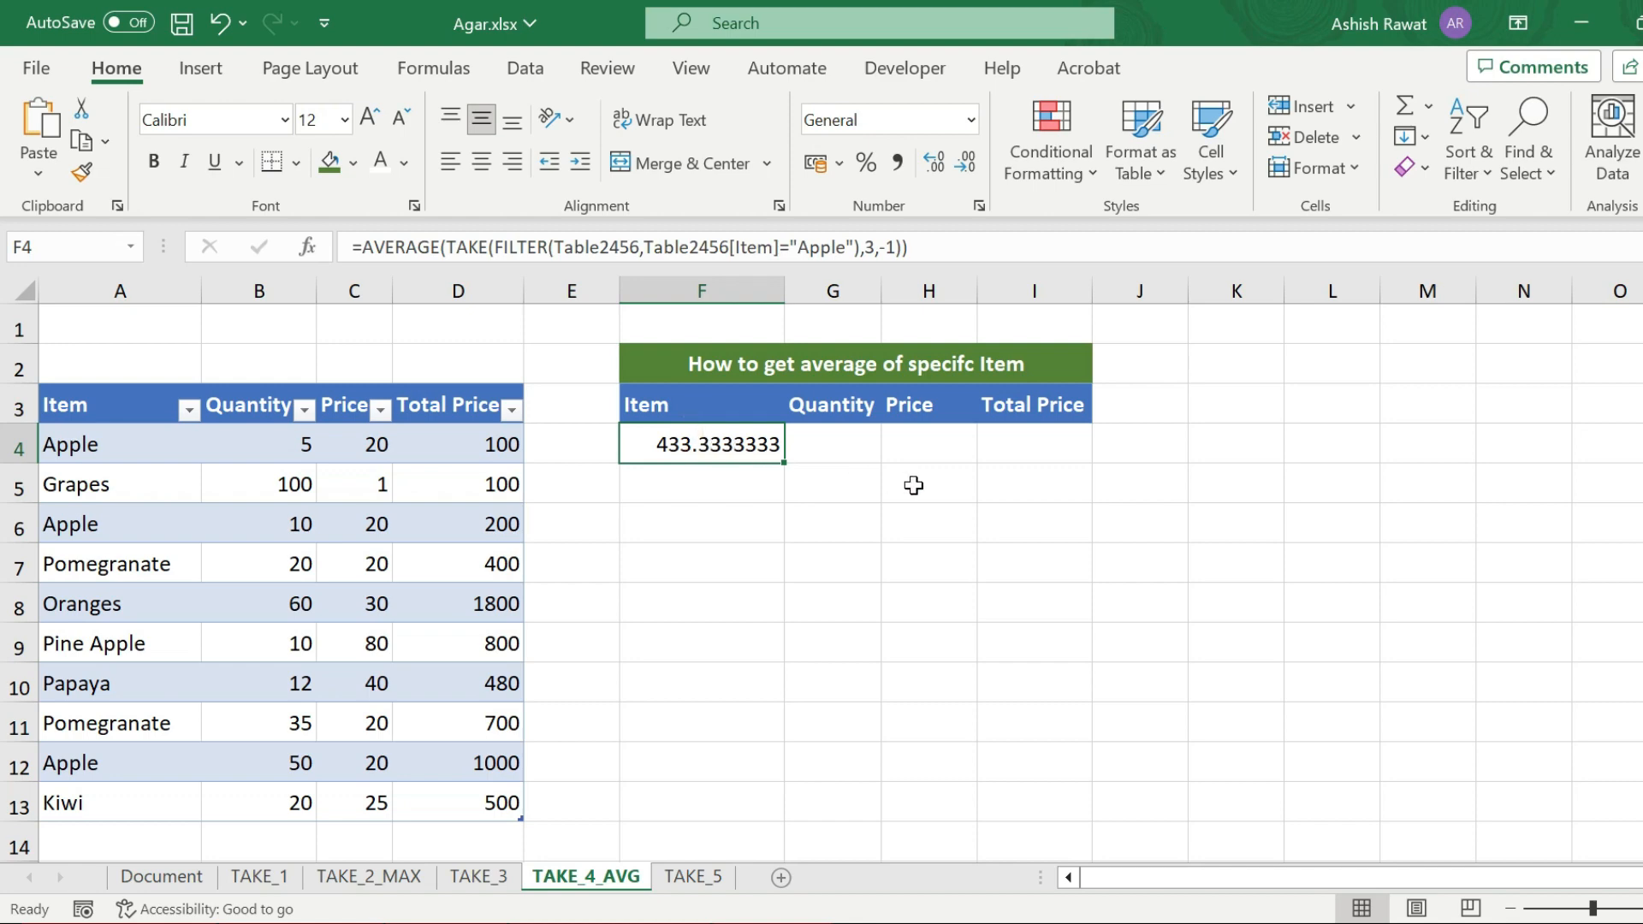
{"action": "key", "text": "Right"}
Open the TAKE_5 sheet and highlight its results heading and the source records in A4:D13.
{"action": "left_click", "coordinate": [693, 875]}
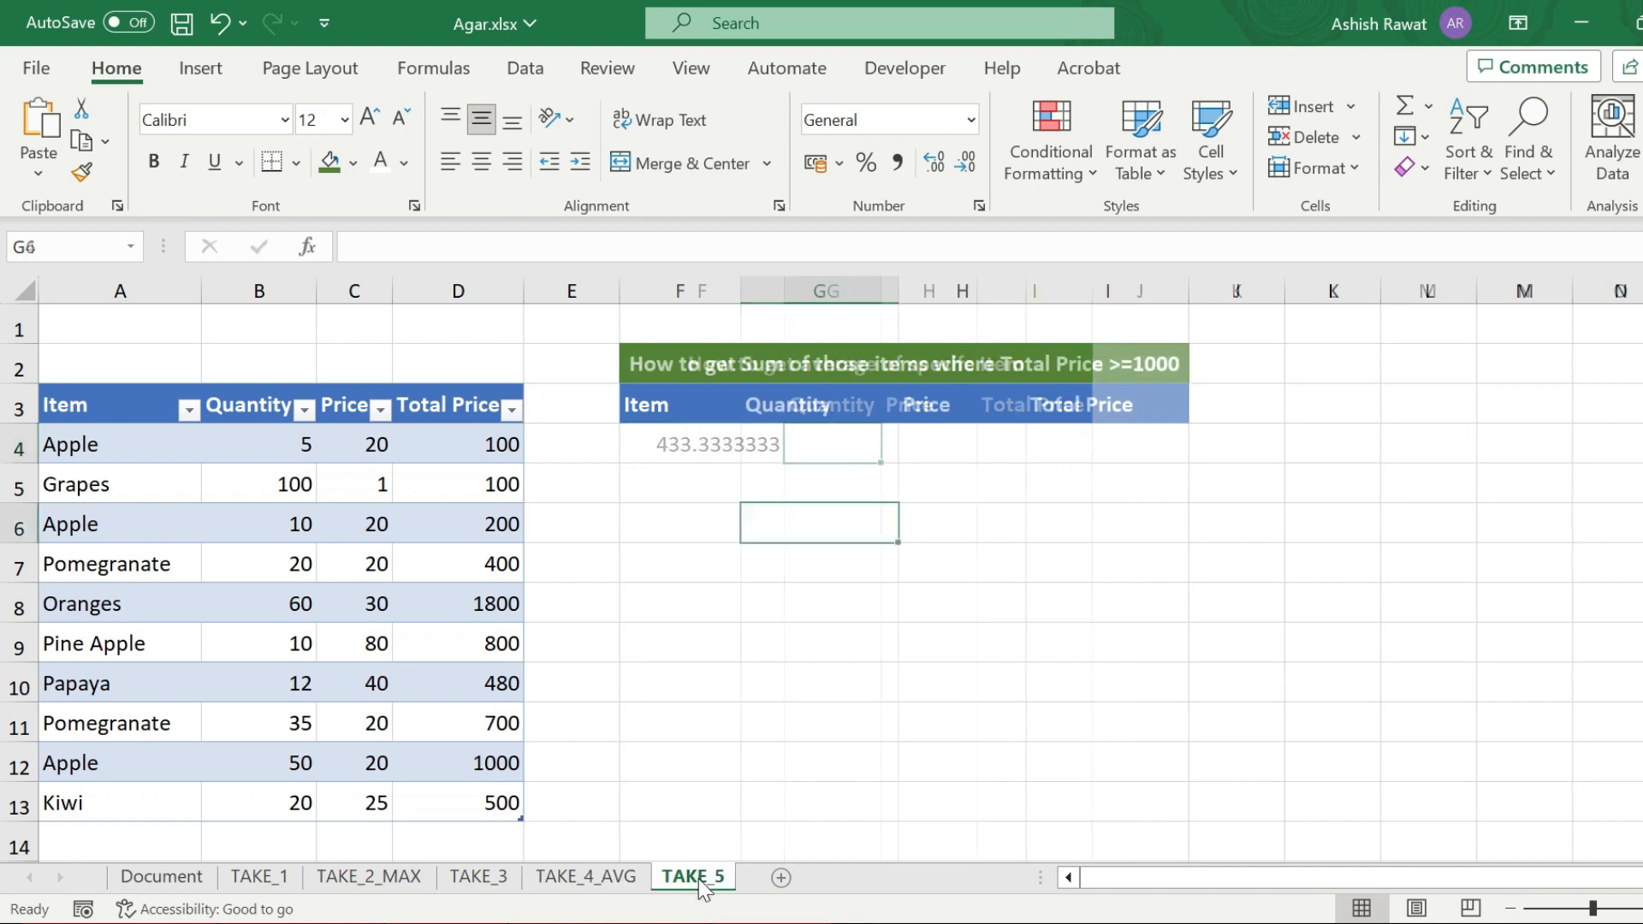
{"action": "left_click", "coordinate": [700, 369]}
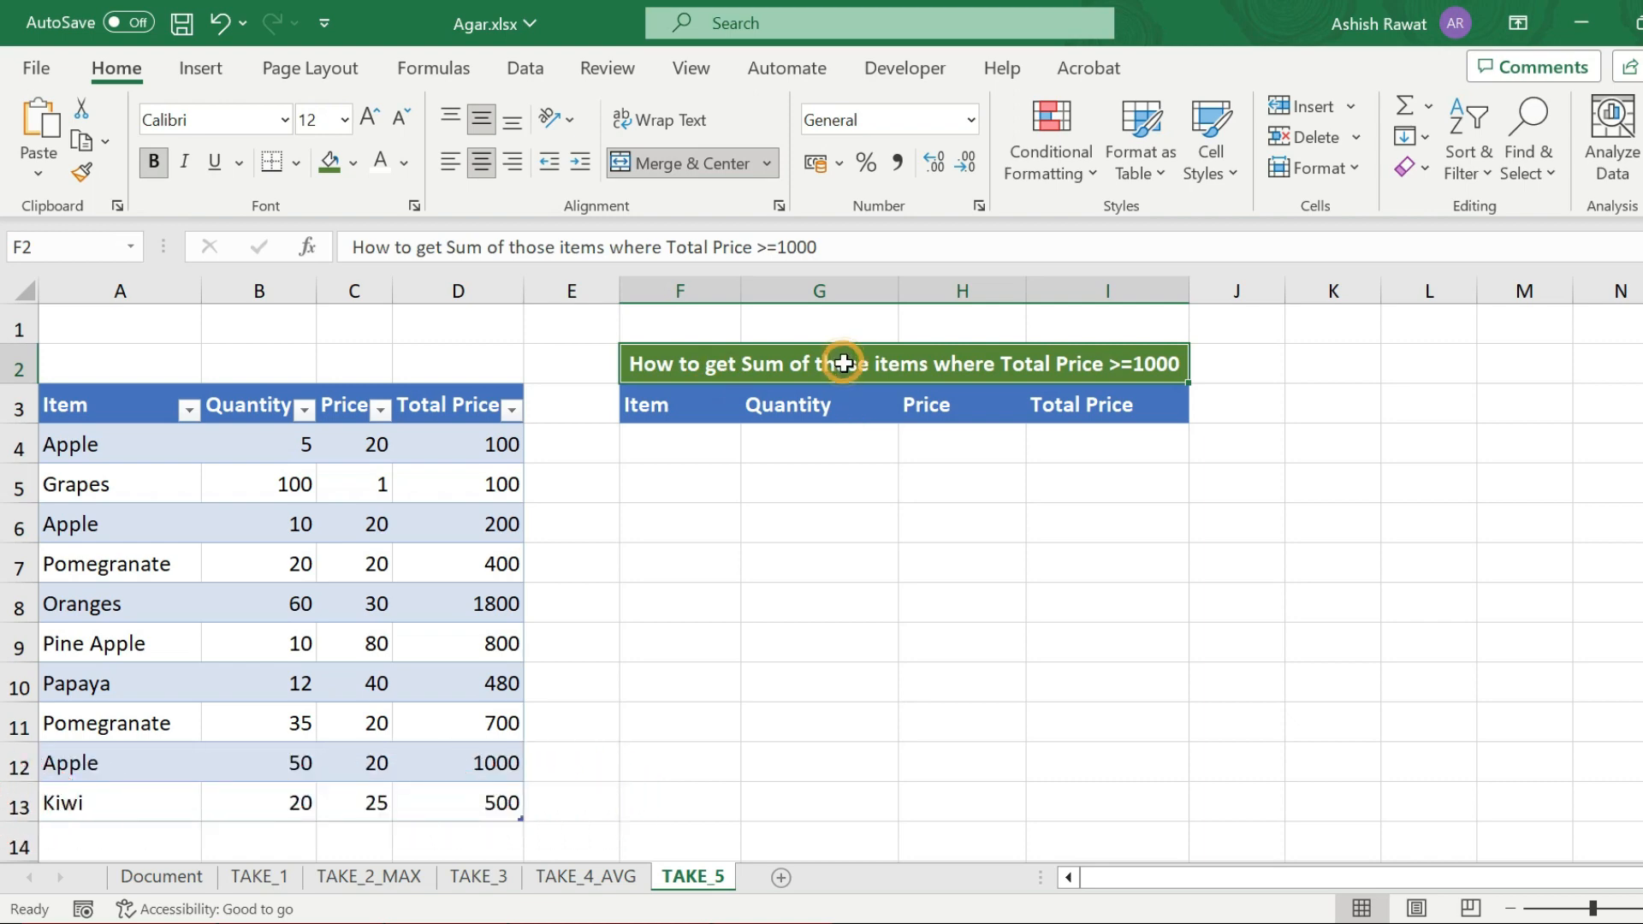
{"action": "left_click_drag", "start_coordinate": [124, 440], "coordinate": [458, 789]}
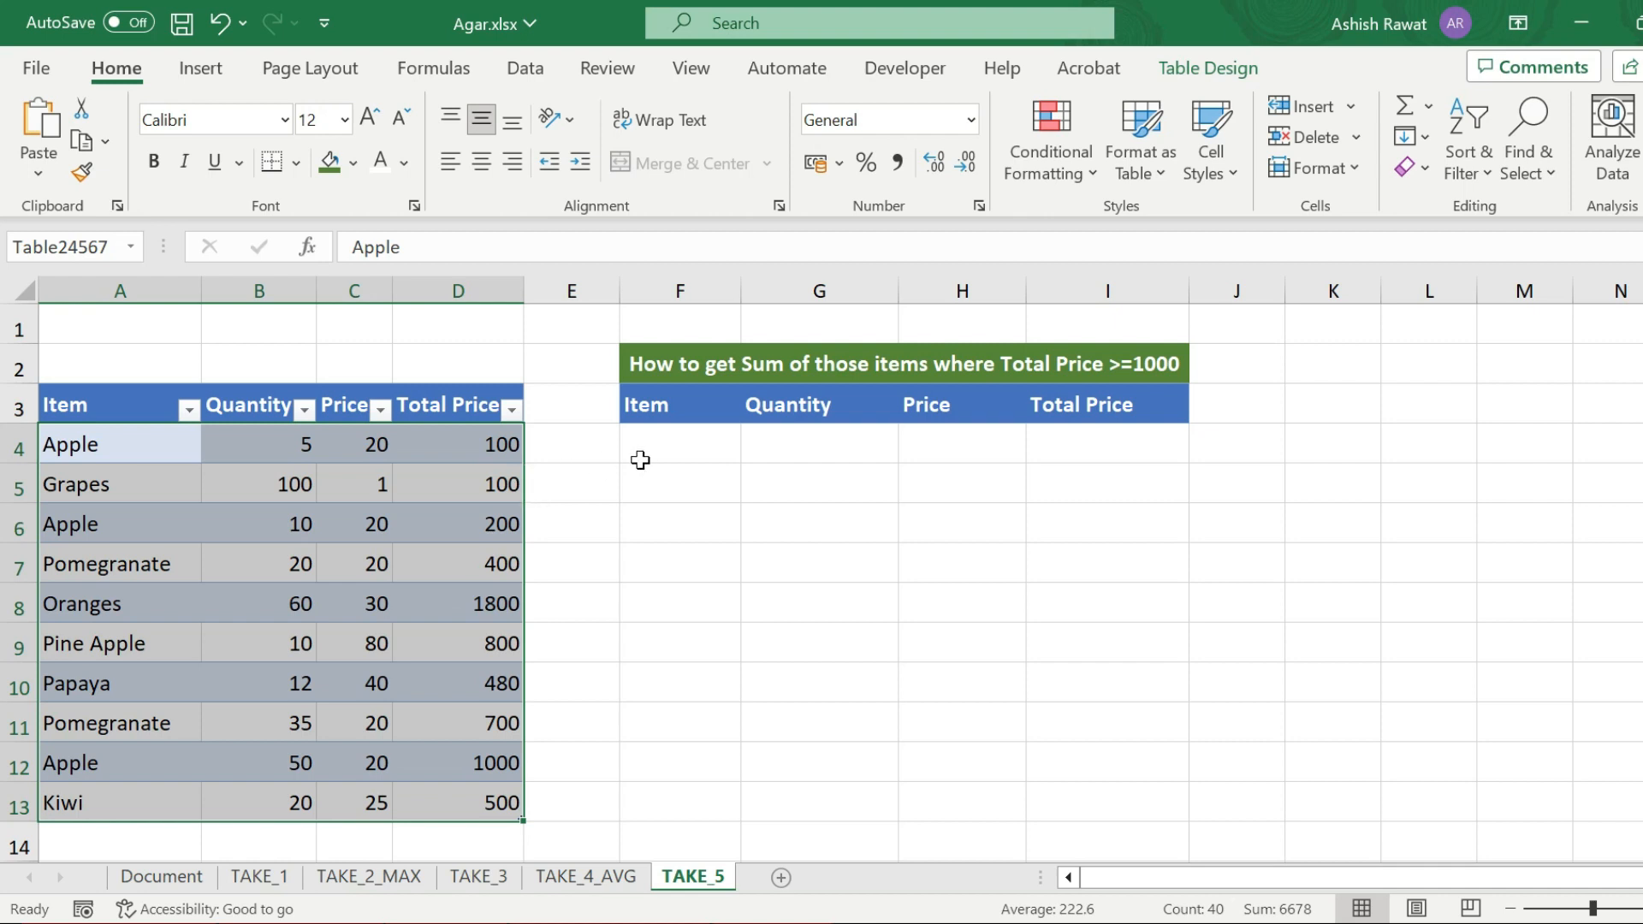
Enter =FILTER(Table24567,Table24567[Total Price]>=1000) in F4 to return the records with a Total Price of at least 1000.
{"action": "left_click", "coordinate": [666, 446]}
{"action": "type", "text": "=filte"}
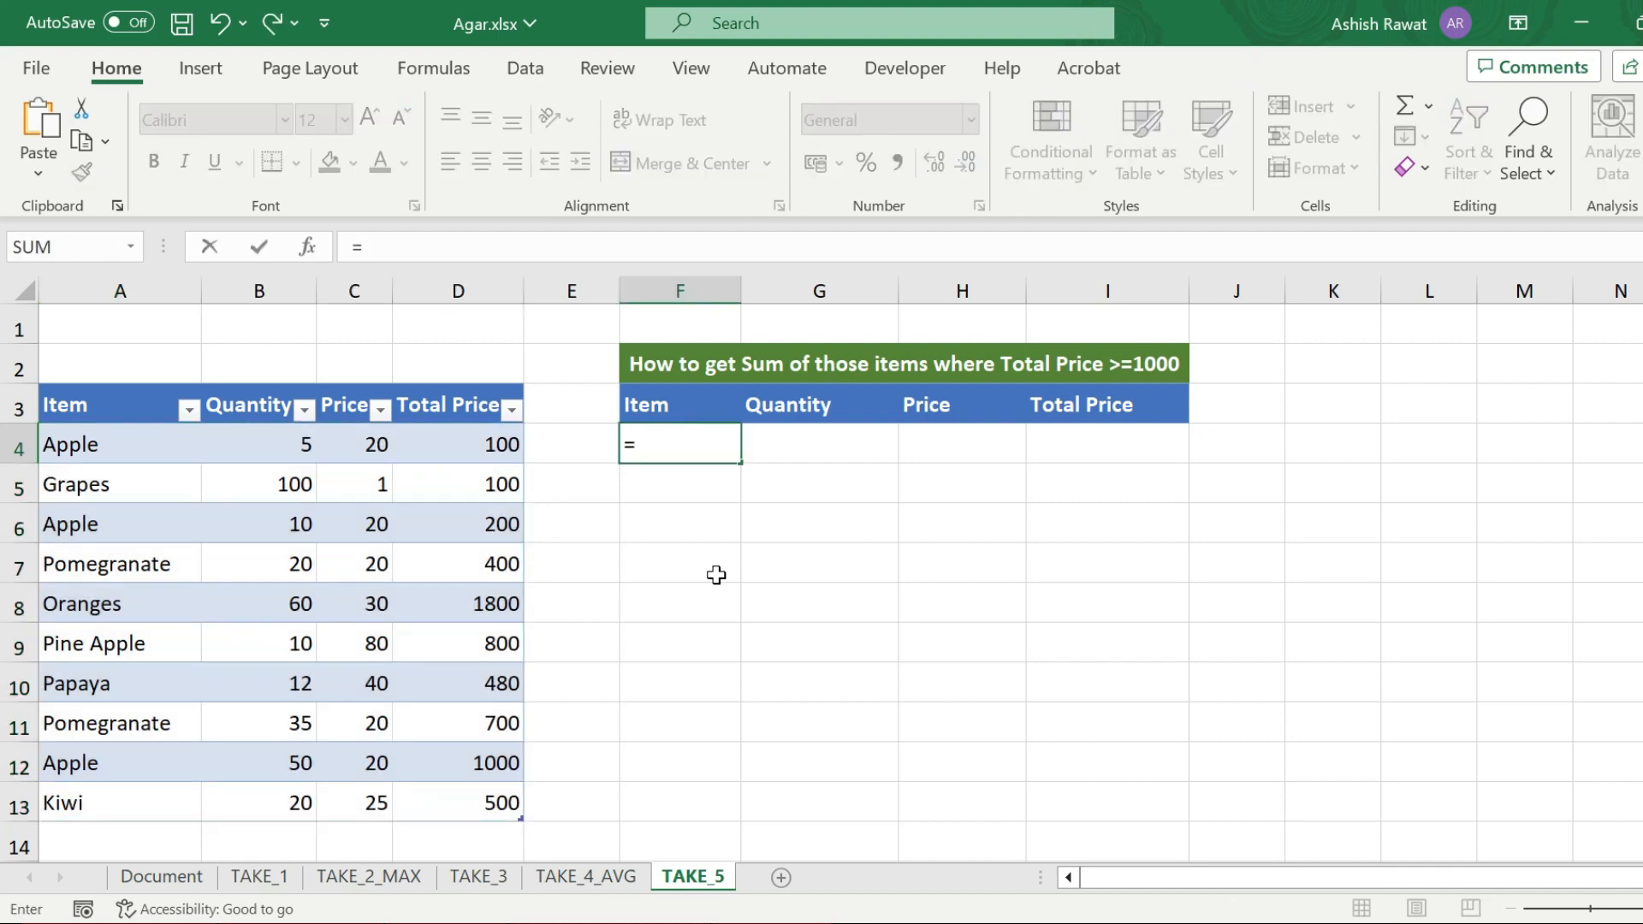
{"action": "key", "text": "Tab"}
{"action": "key", "text": "Left"}
{"action": "key", "text": "Left"}
{"action": "key", "text": "Left"}
{"action": "key", "text": "Left"}
{"action": "key", "text": "Left"}
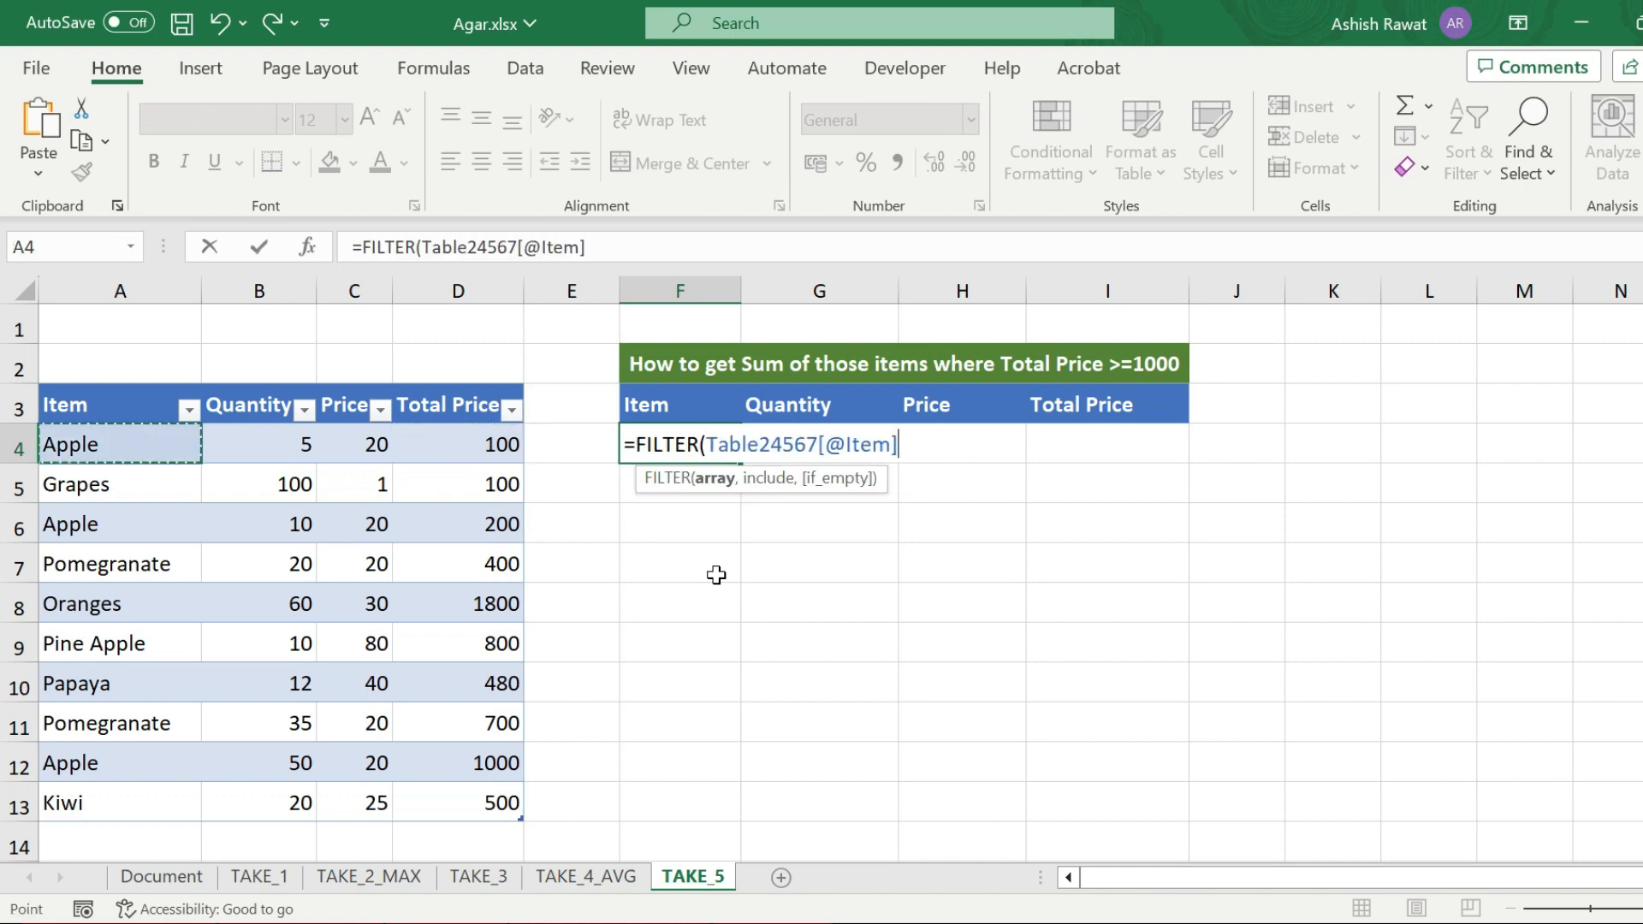
{"action": "key", "text": "ctrl+shift+Right"}
{"action": "key", "text": "ctrl+shift+Down"}
{"action": "type", "text": ",Table24567"}
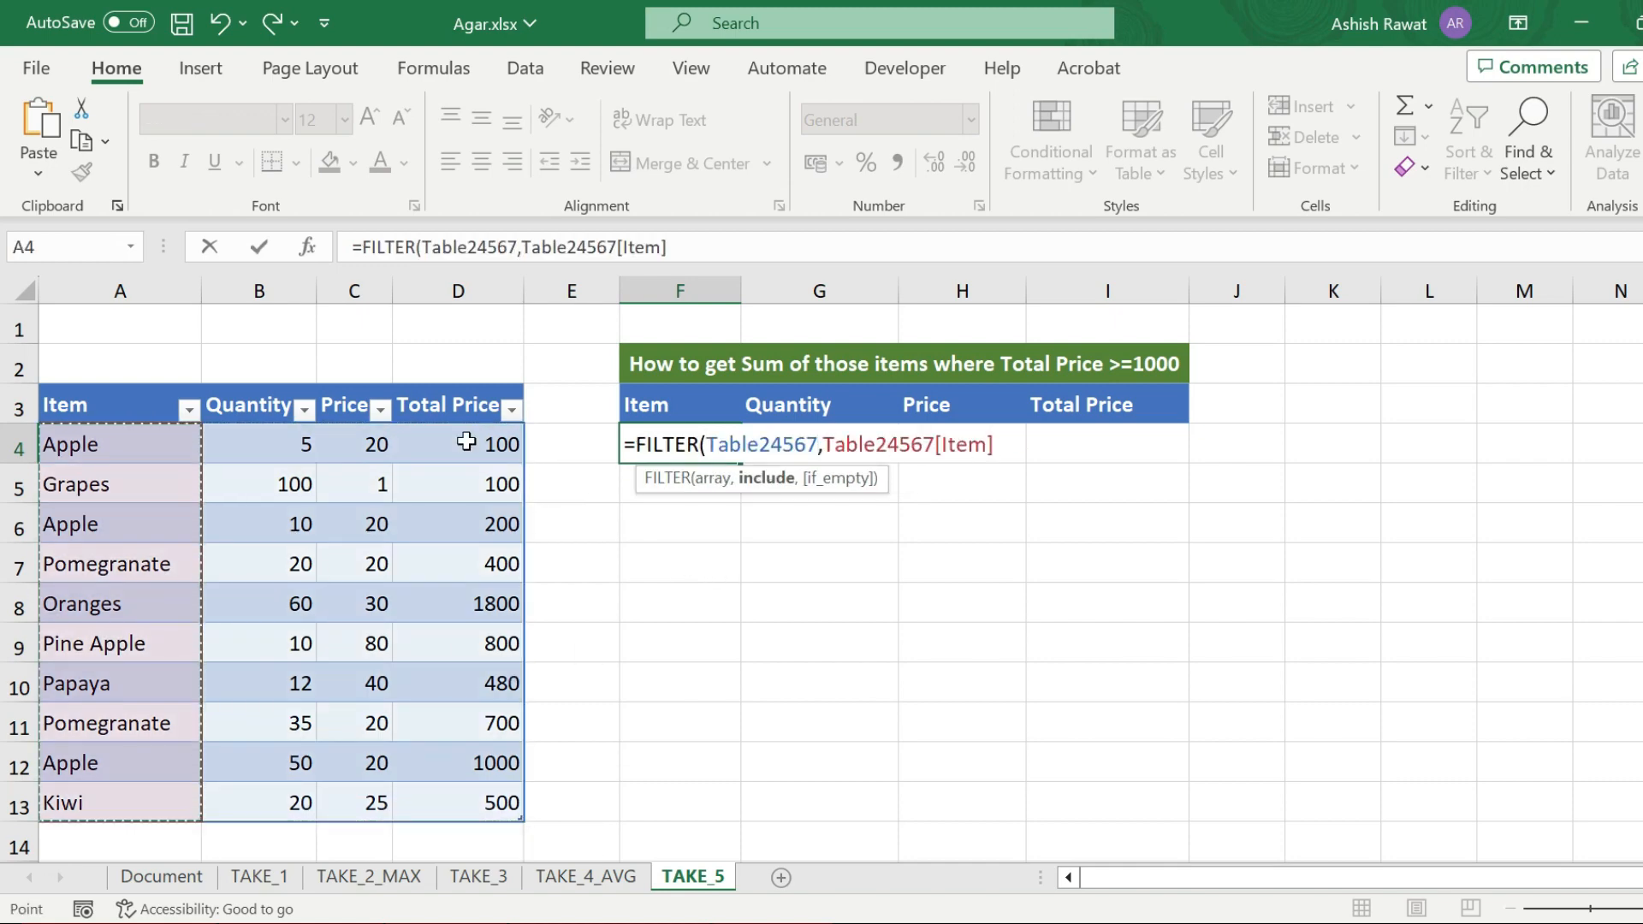
{"action": "left_click_drag", "start_coordinate": [465, 441], "coordinate": [479, 806]}
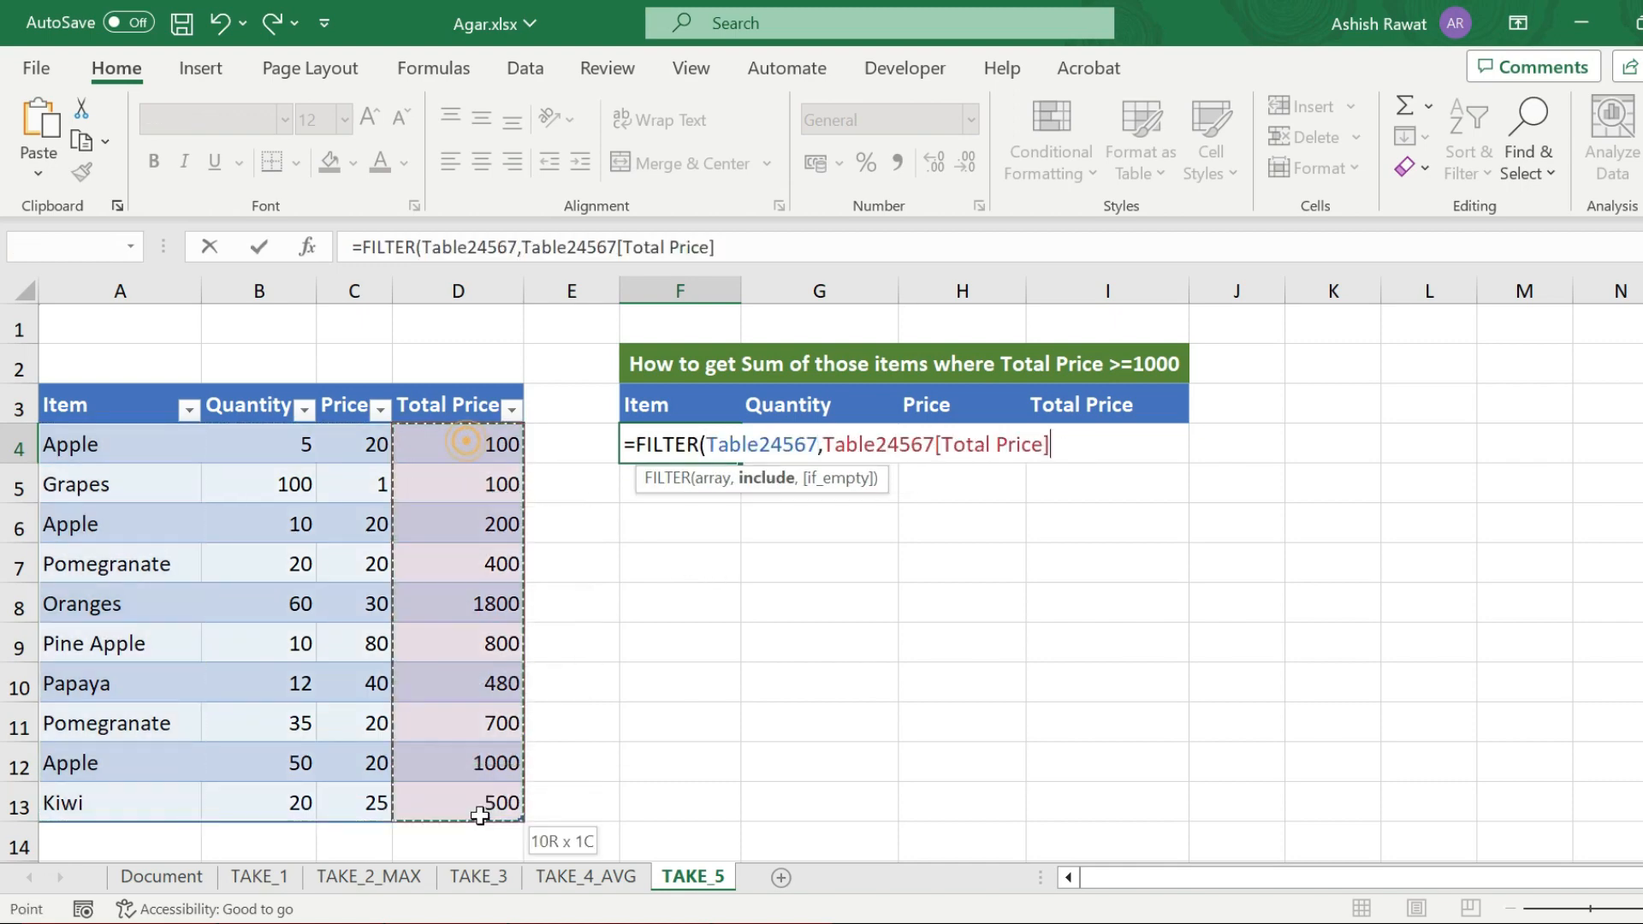
{"action": "type", "text": ">"}
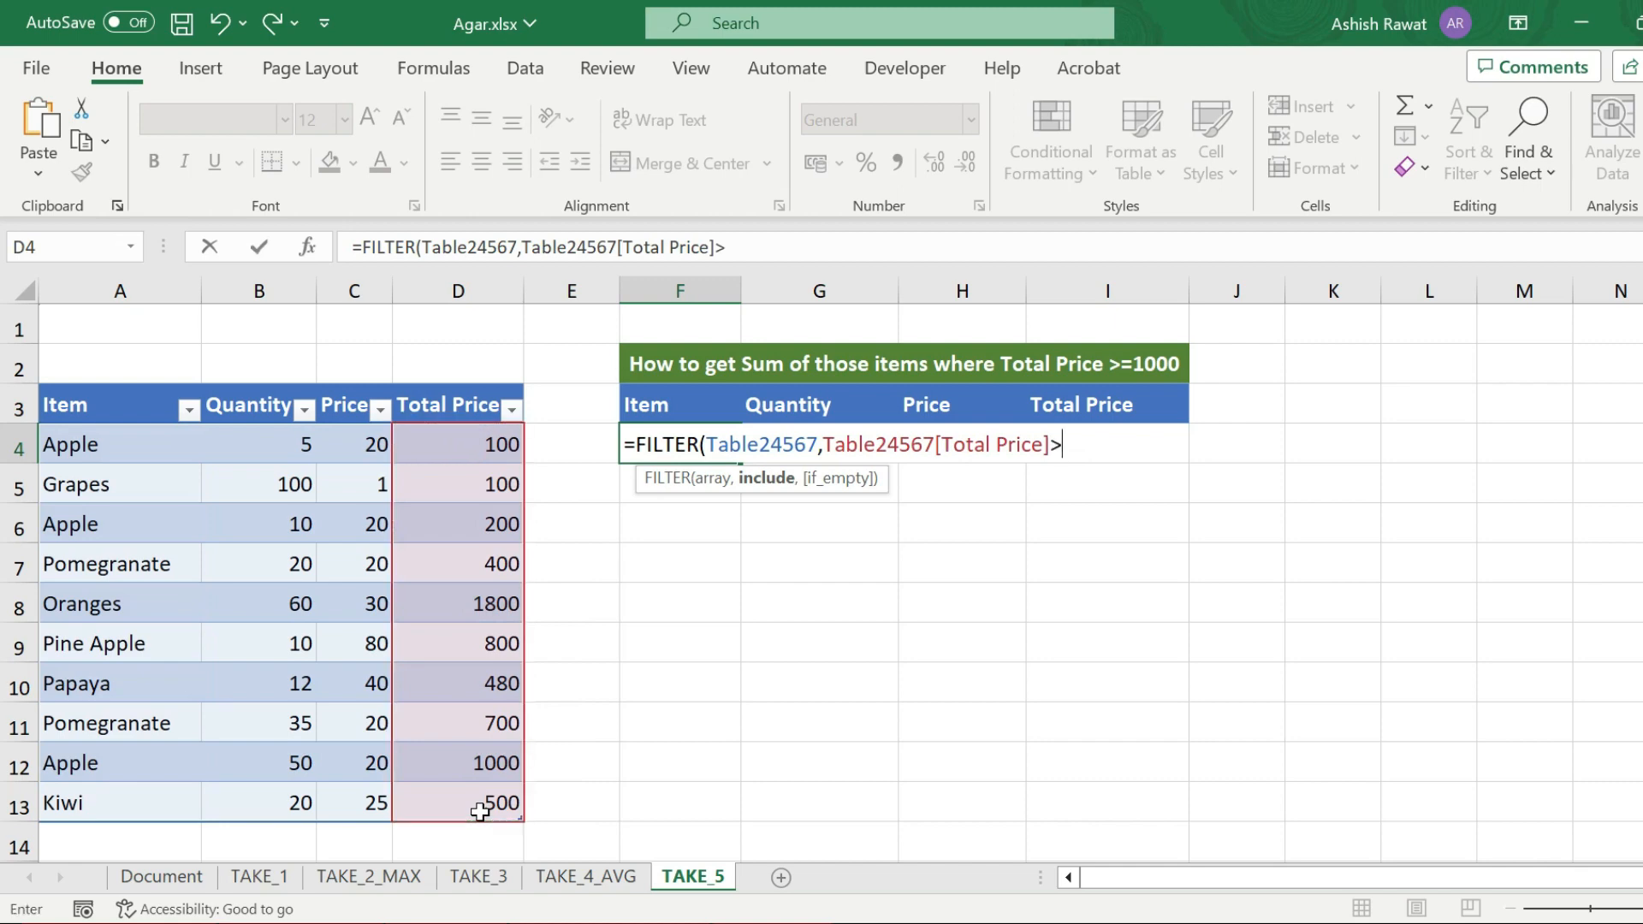
{"action": "type", "text": "=1000)"}
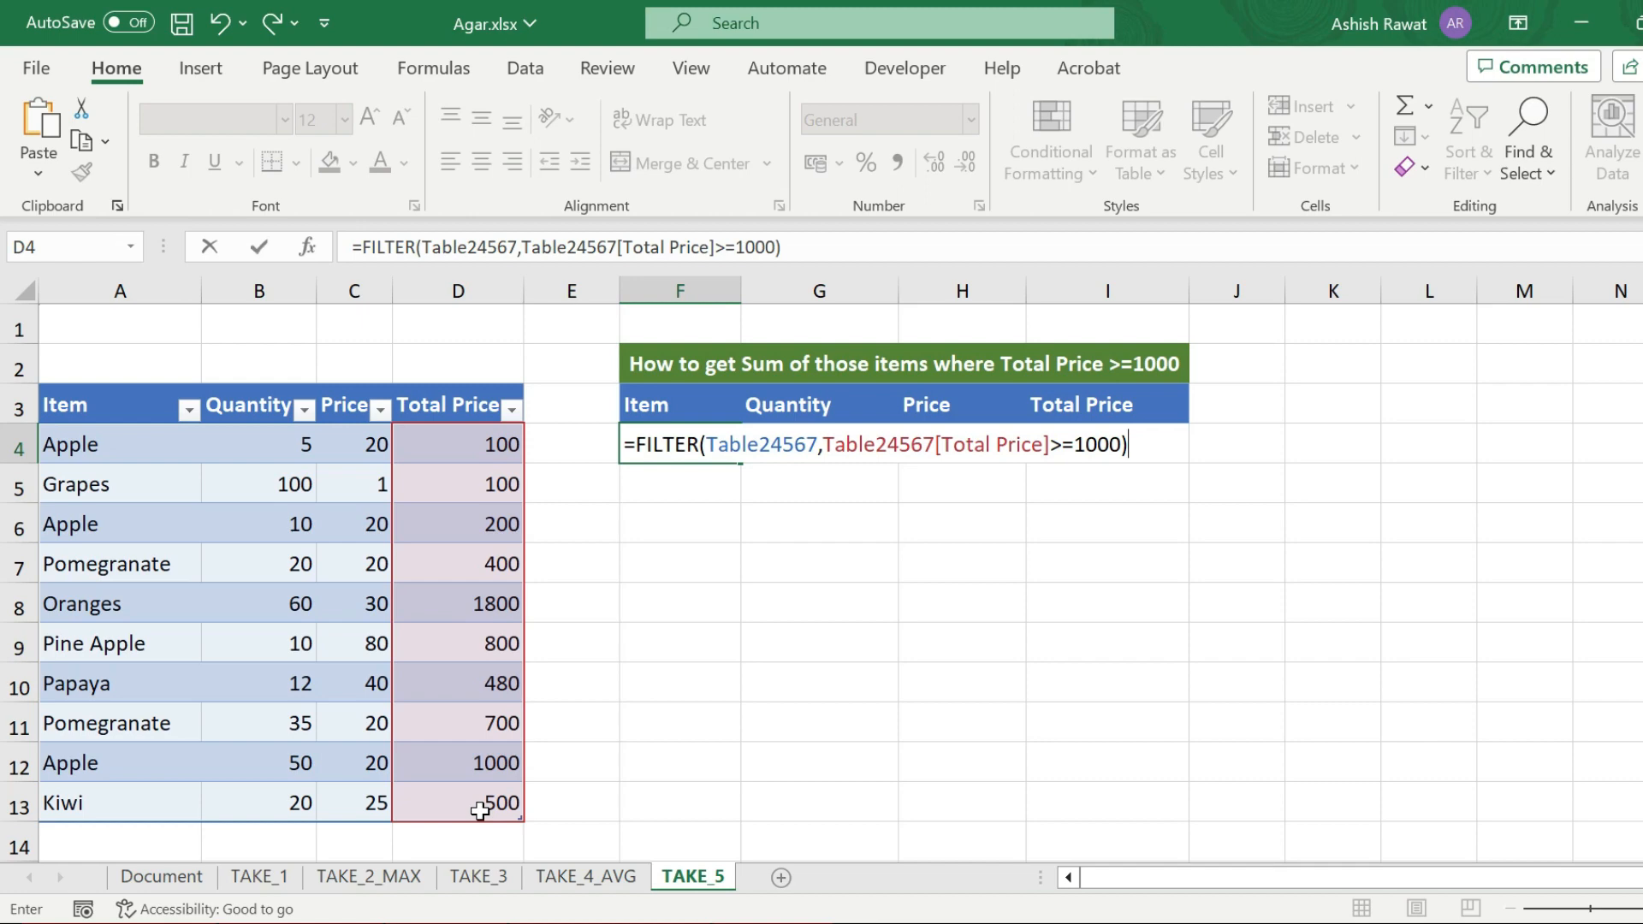
{"action": "key", "text": "ctrl+Return"}
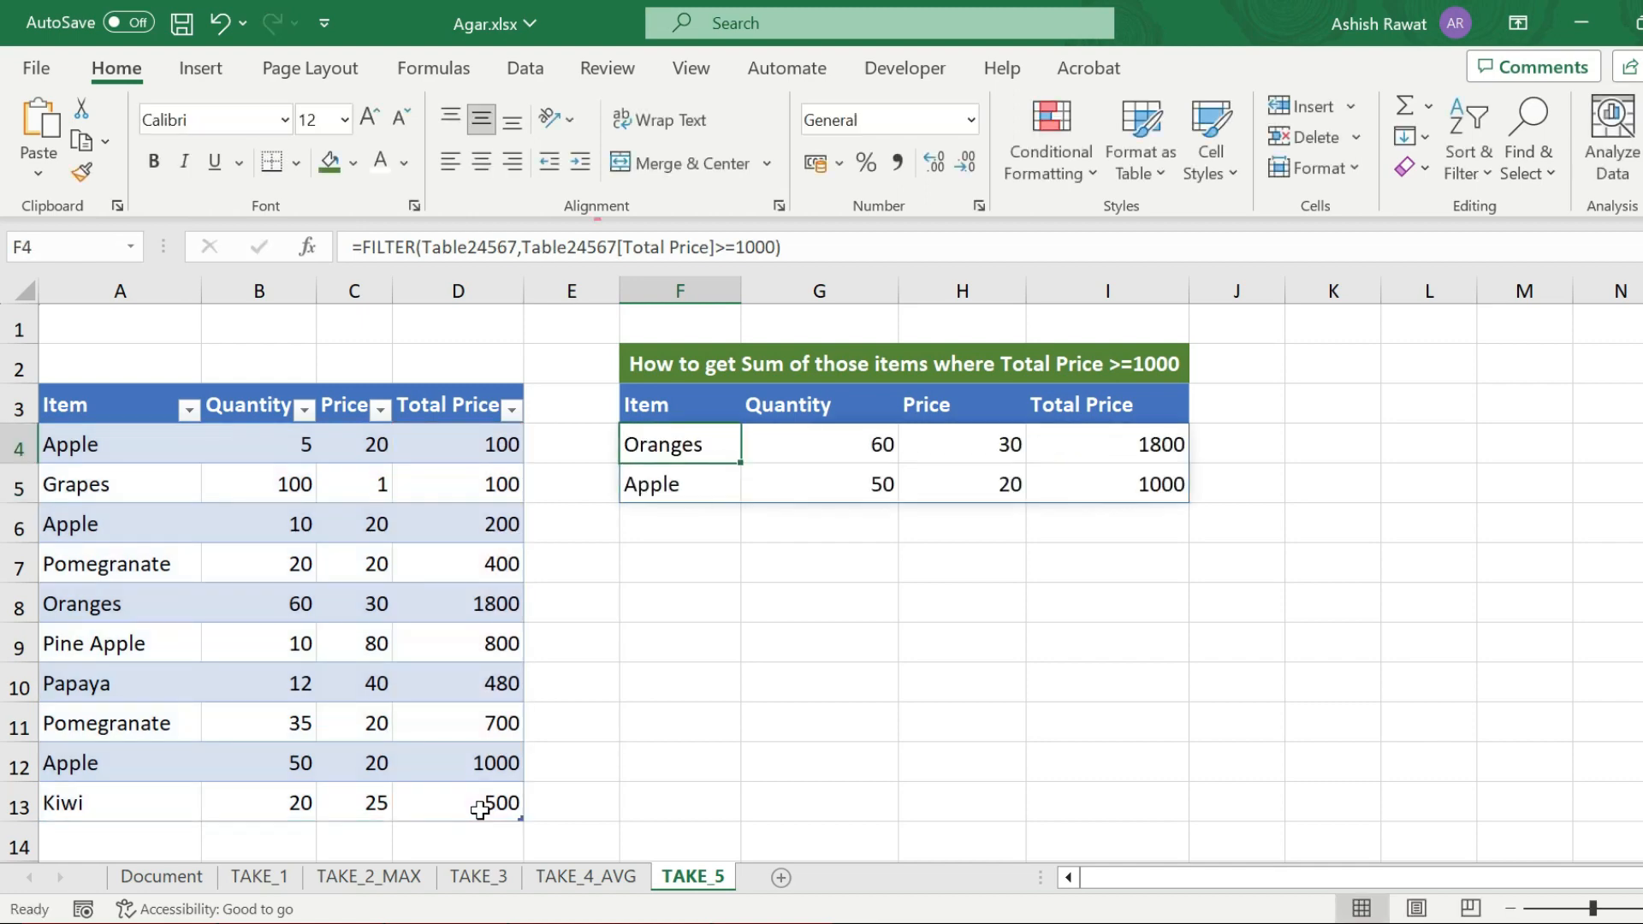
Highlight the matching source Total Prices in D8 and D12, and select the FILTER formula cell F4.
{"action": "left_click", "coordinate": [471, 578]}
{"action": "left_click", "coordinate": [479, 604]}
{"action": "left_click", "coordinate": [487, 764], "text": "ctrl"}
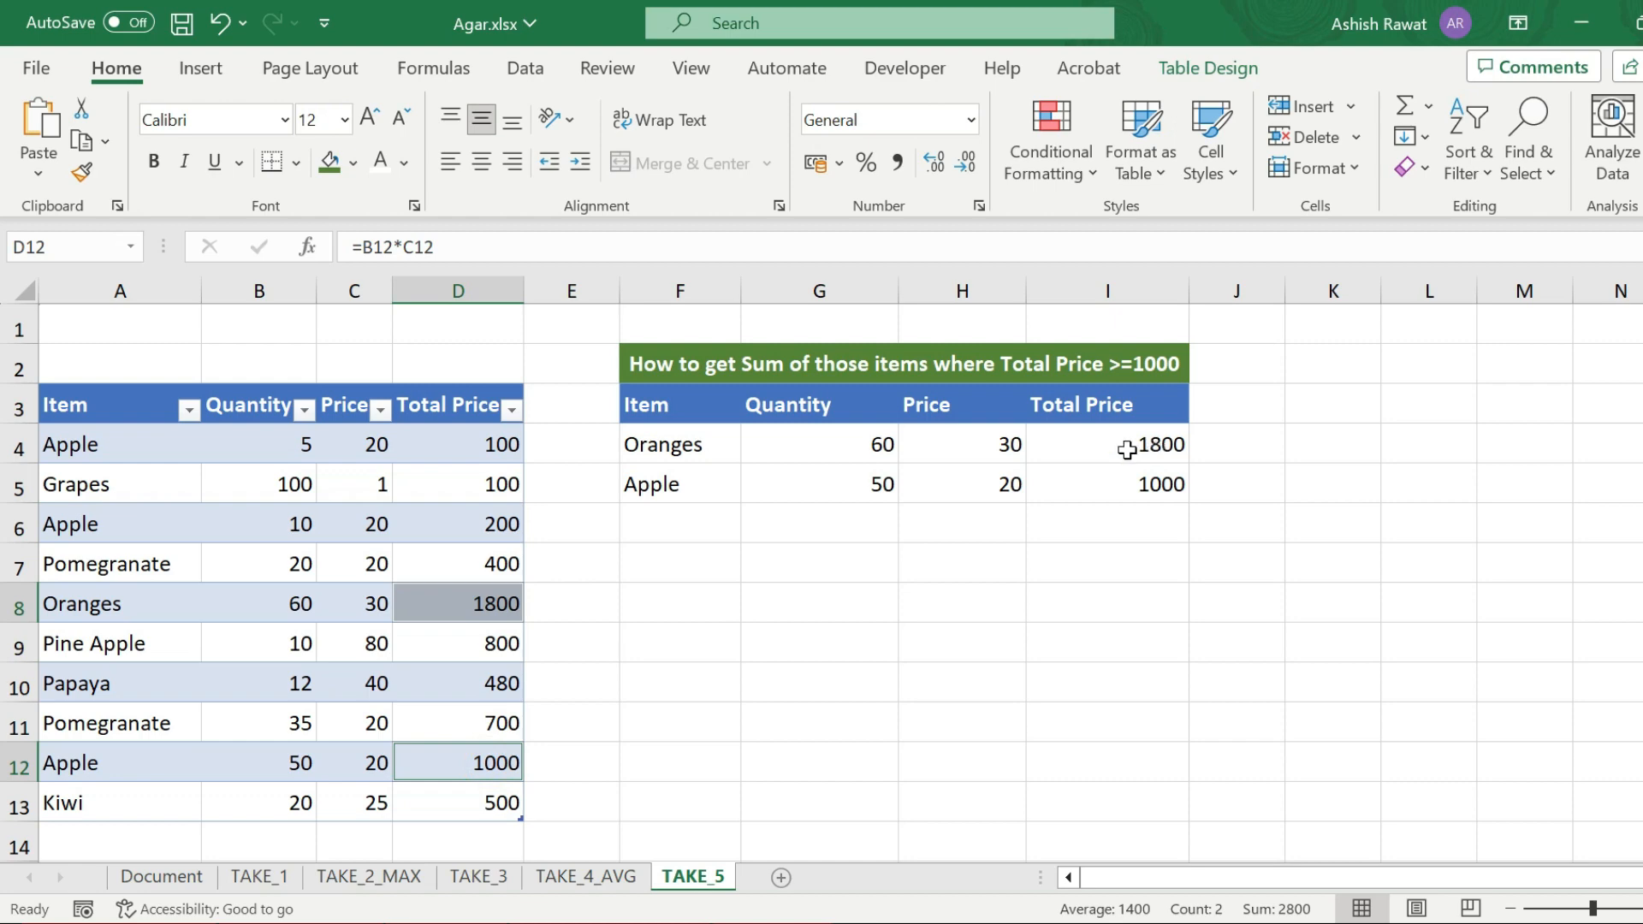
{"action": "left_click", "coordinate": [711, 456]}
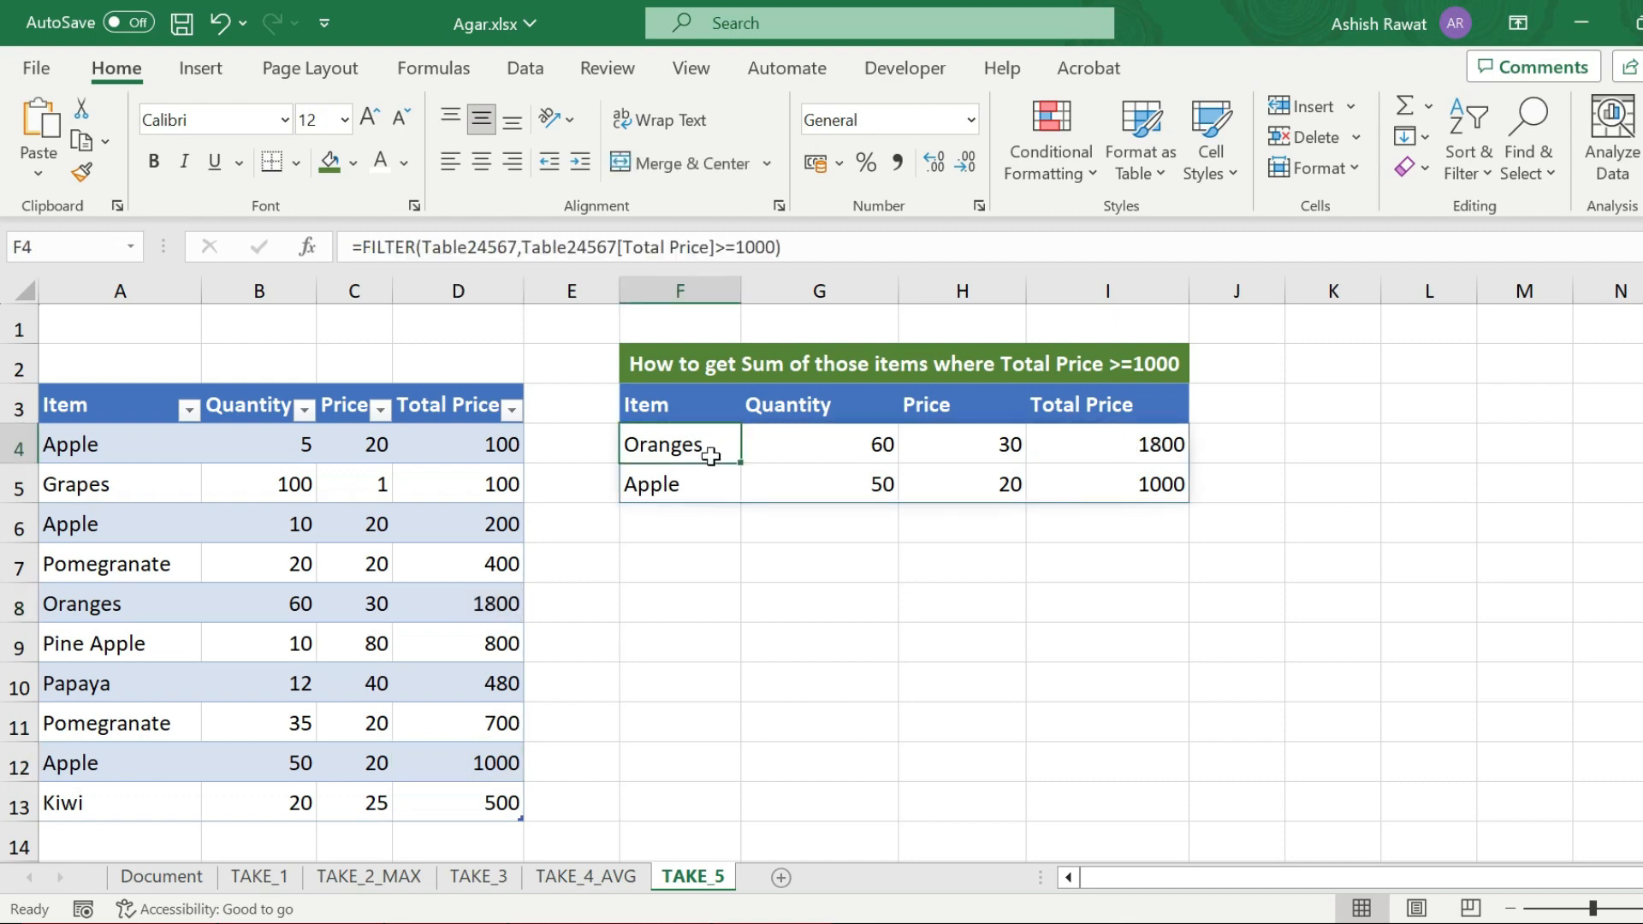
Keep only the last column of the filtered records by changing F4 to =TAKE(FILTER(Table24567,Table24567[Total Price]>=1000),,-1).
{"action": "key", "text": "F2"}
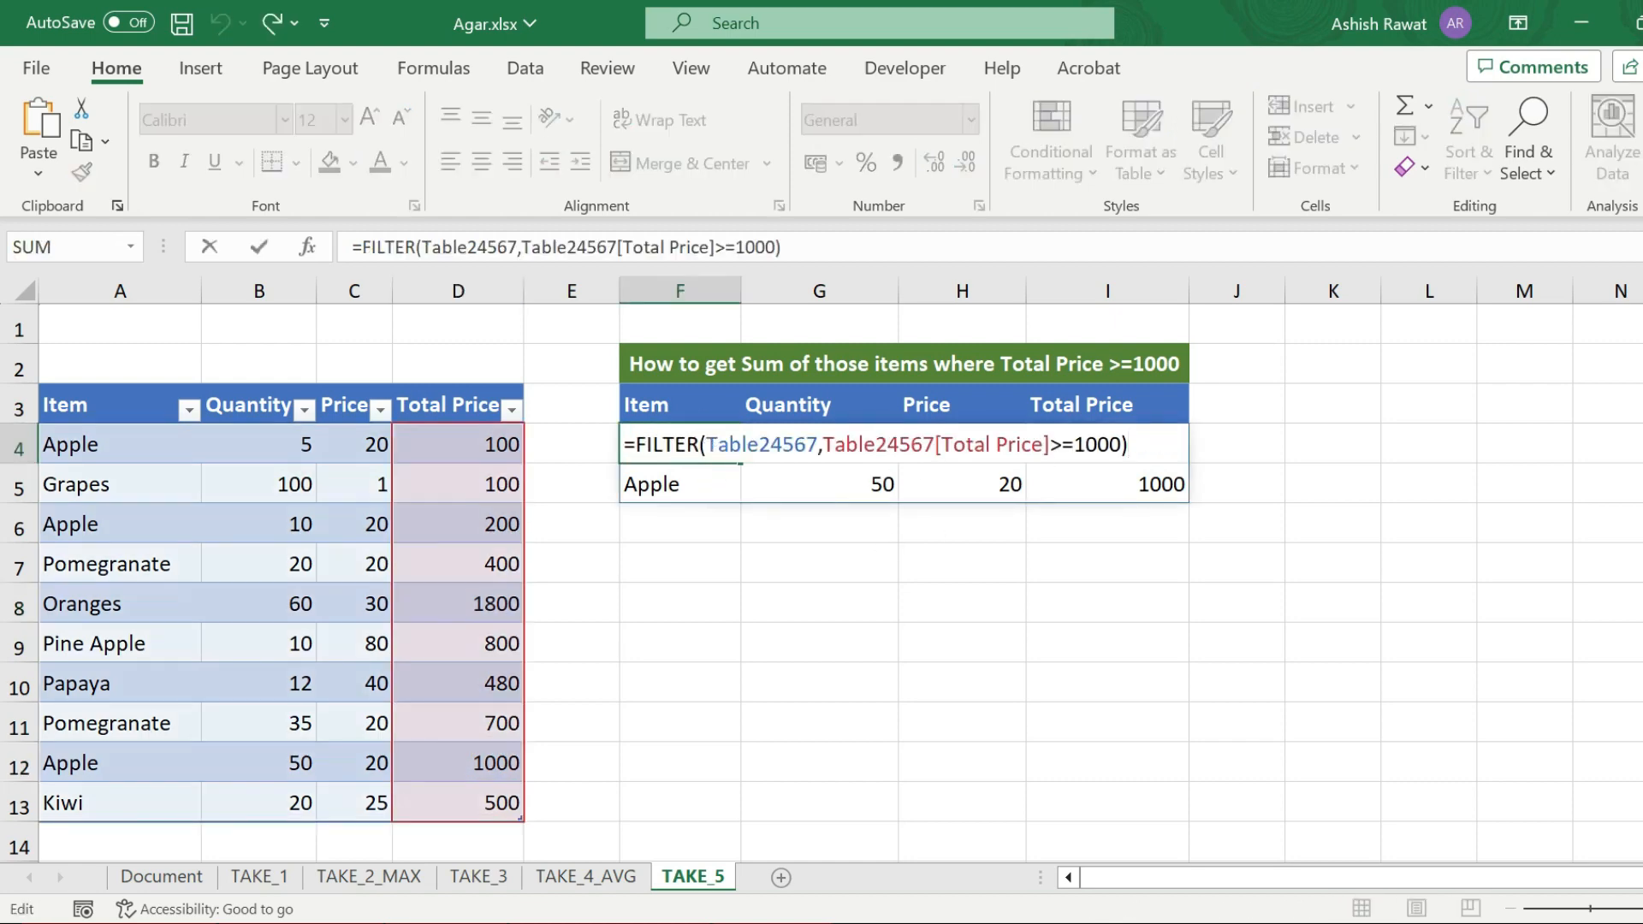
{"action": "left_click", "coordinate": [636, 443]}
{"action": "type", "text": "Take"}
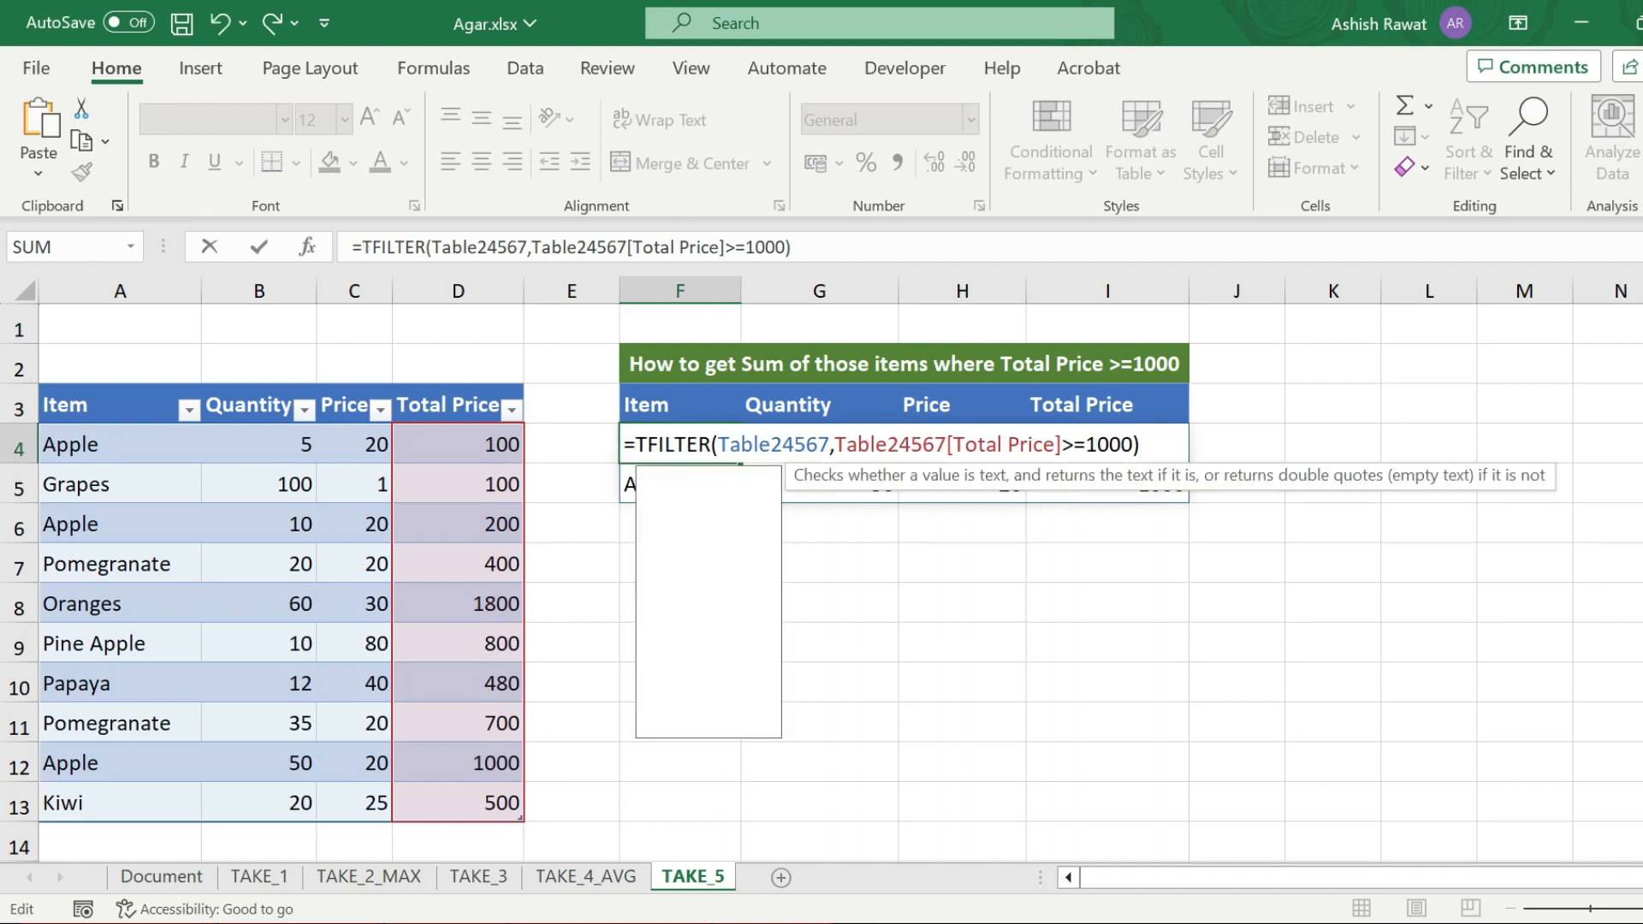
{"action": "key", "text": "Tab"}
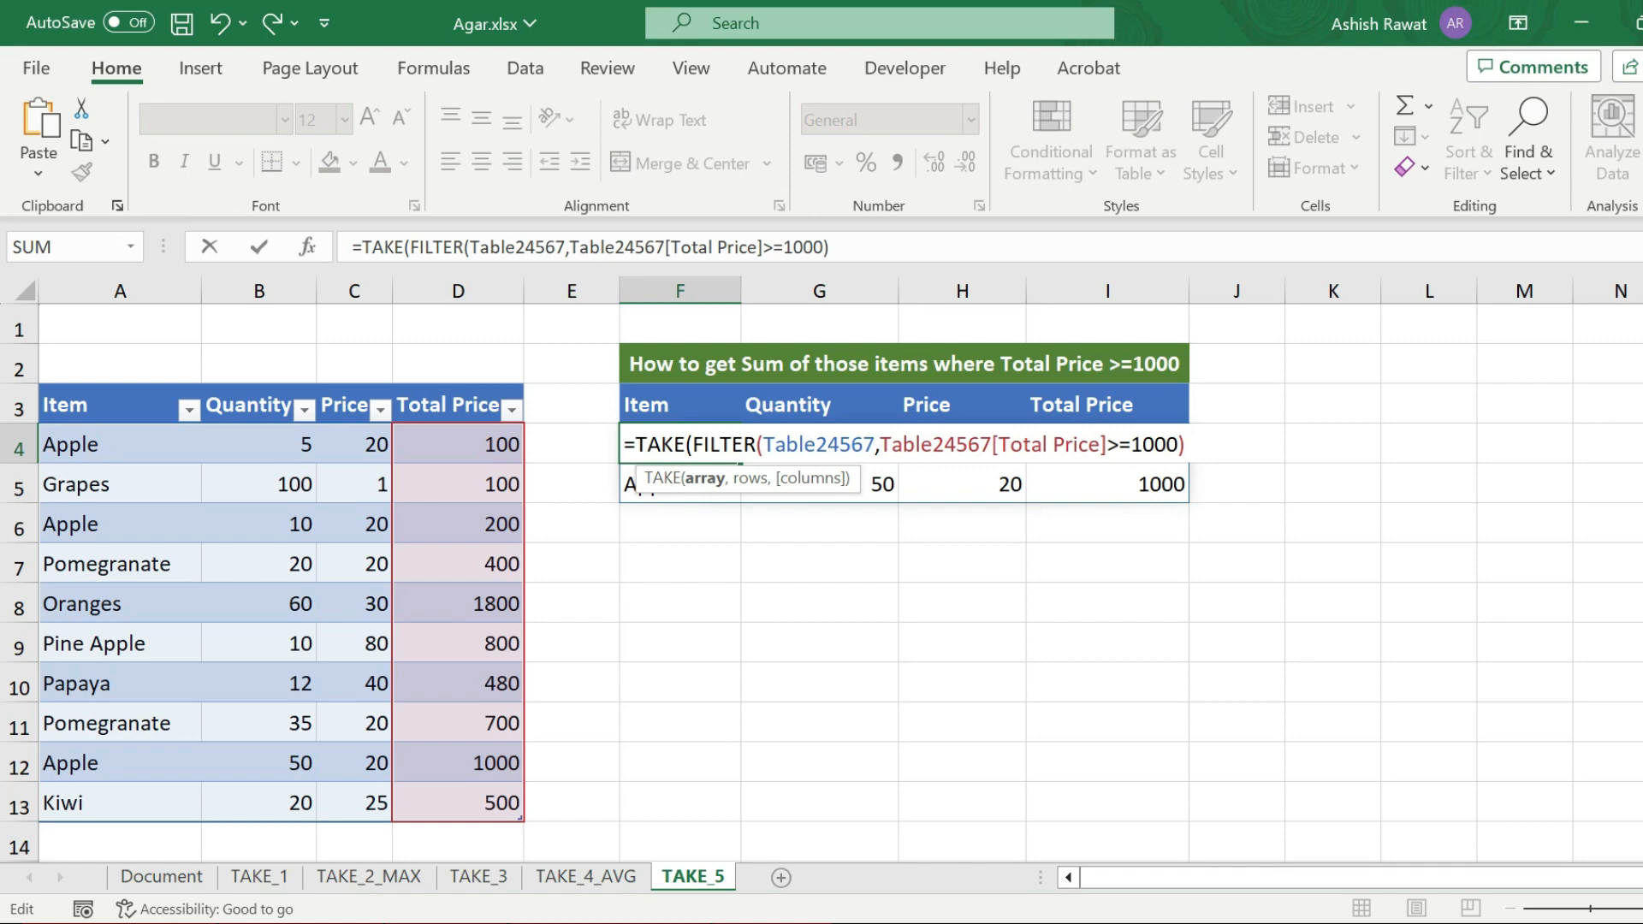
{"action": "type", "text": ",,"}
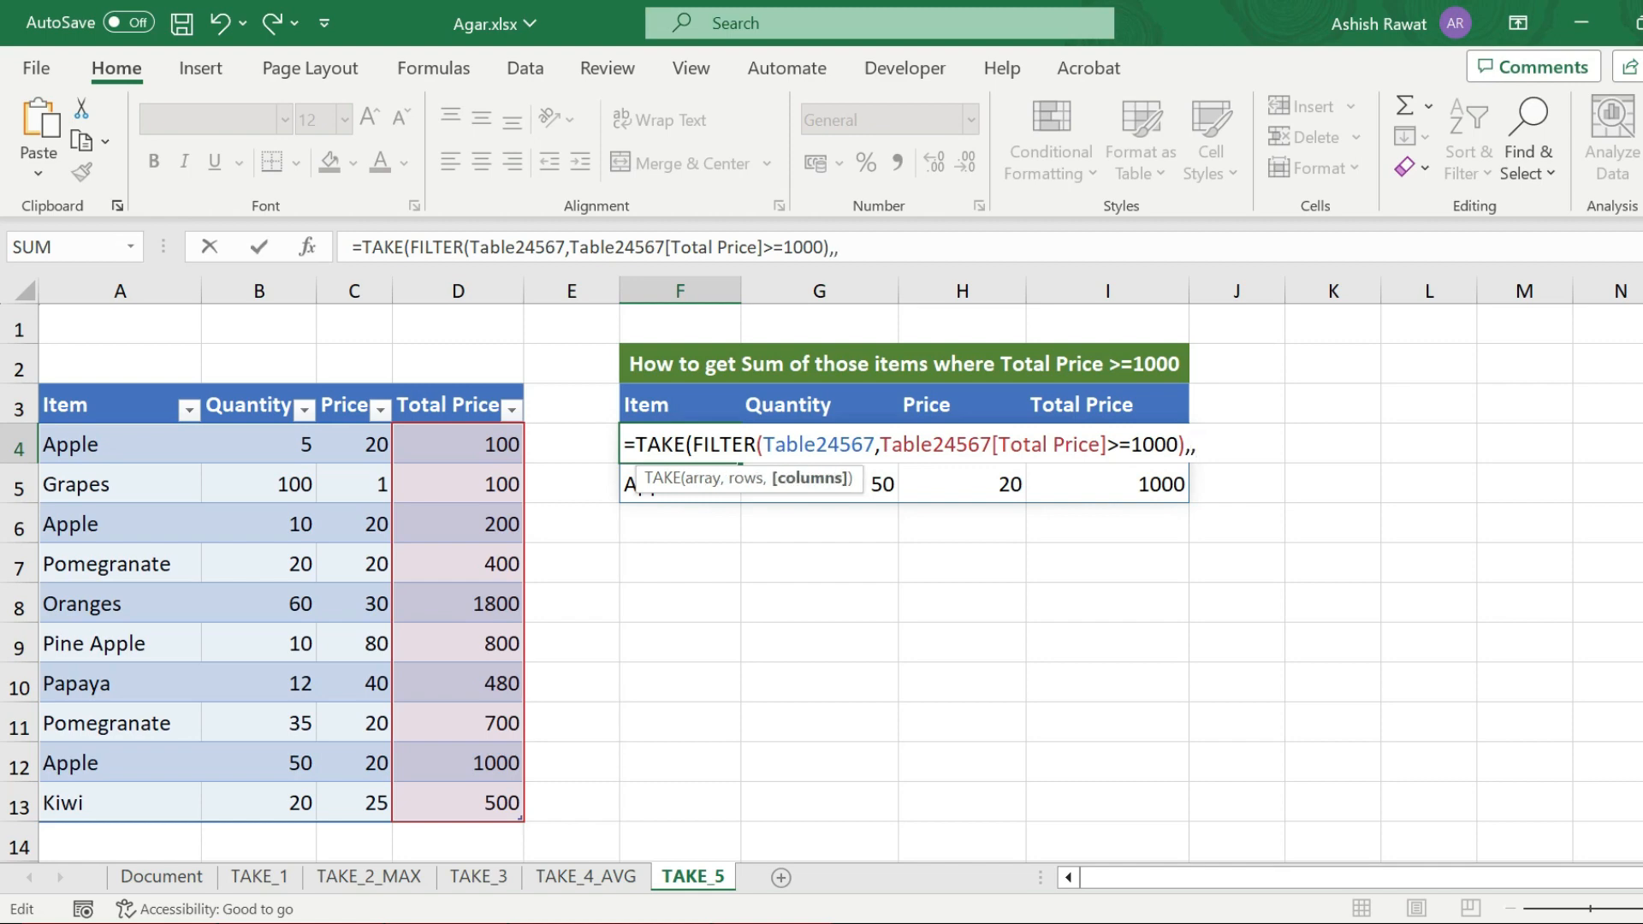
{"action": "type", "text": "-1)"}
{"action": "key", "text": "Return"}
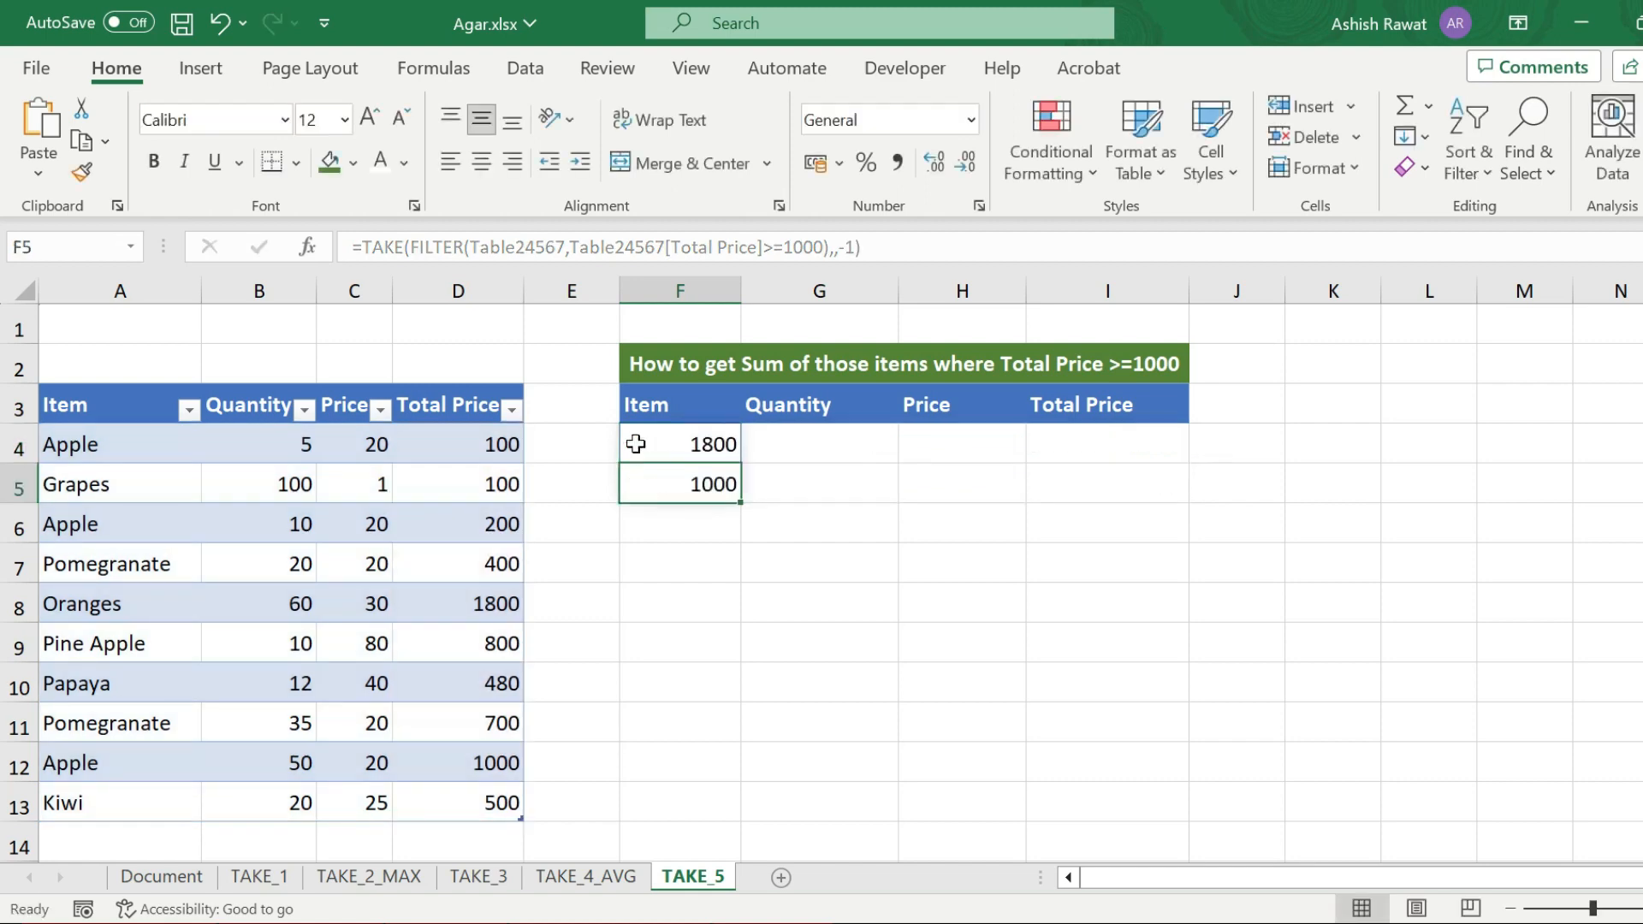
Sum the filtered Total Prices by changing F4 to =SUM(TAKE(FILTER(Table24567,Table24567[Total Price]>=1000),,-1)), and select F4.
{"action": "left_click", "coordinate": [635, 443]}
{"action": "double_click", "coordinate": [634, 444]}
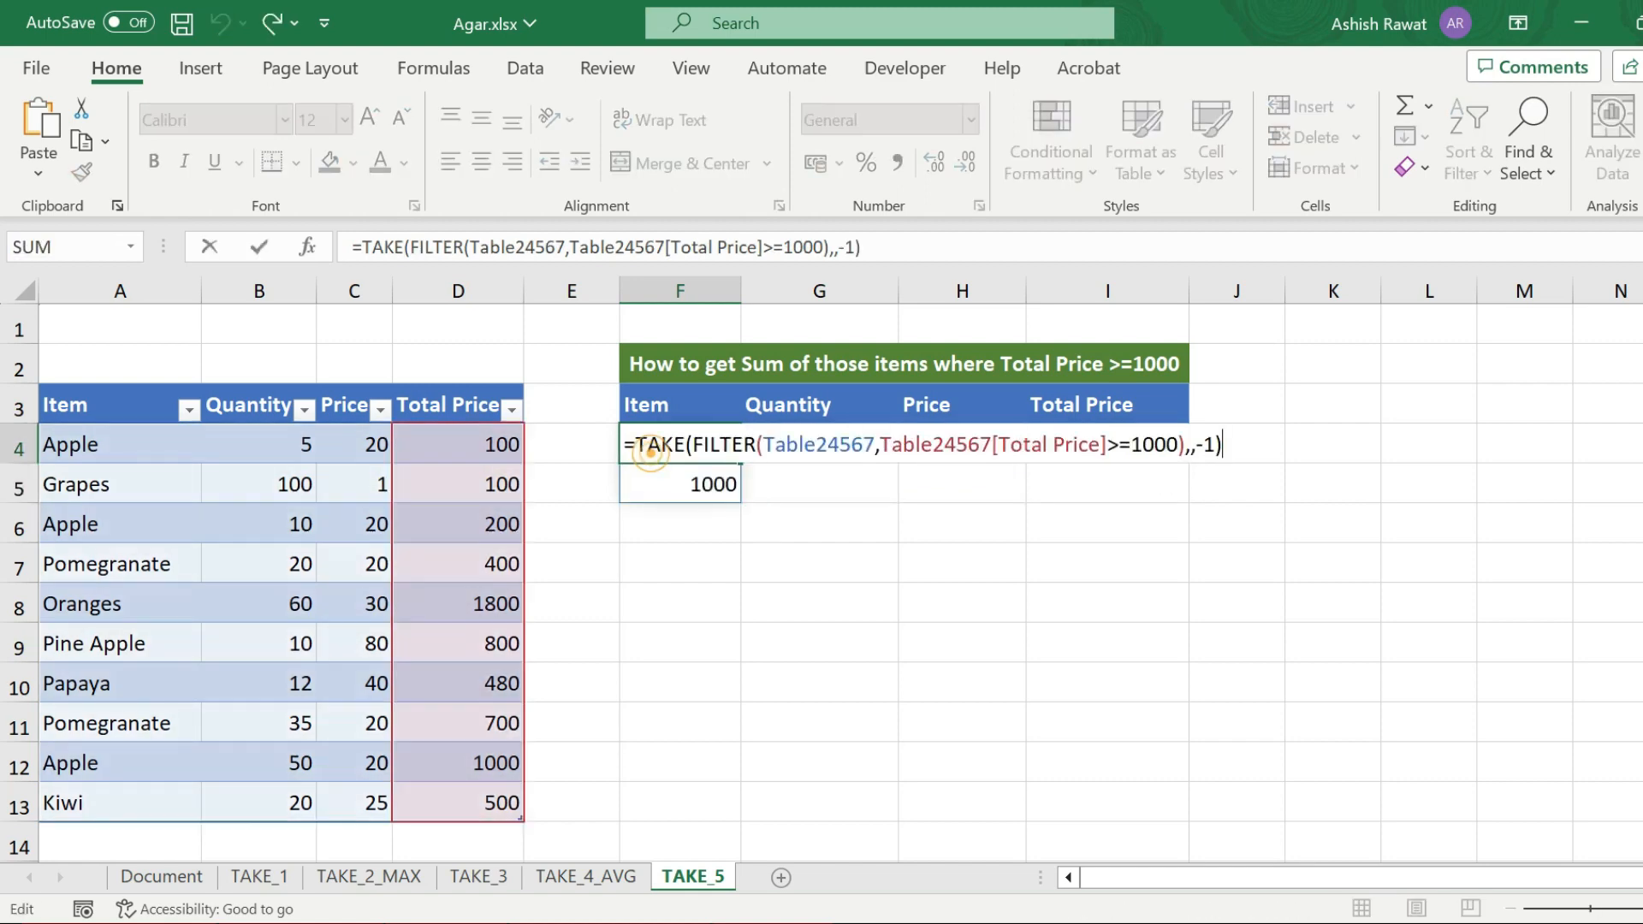
{"action": "left_click", "coordinate": [635, 445]}
{"action": "type", "text": "SUM"}
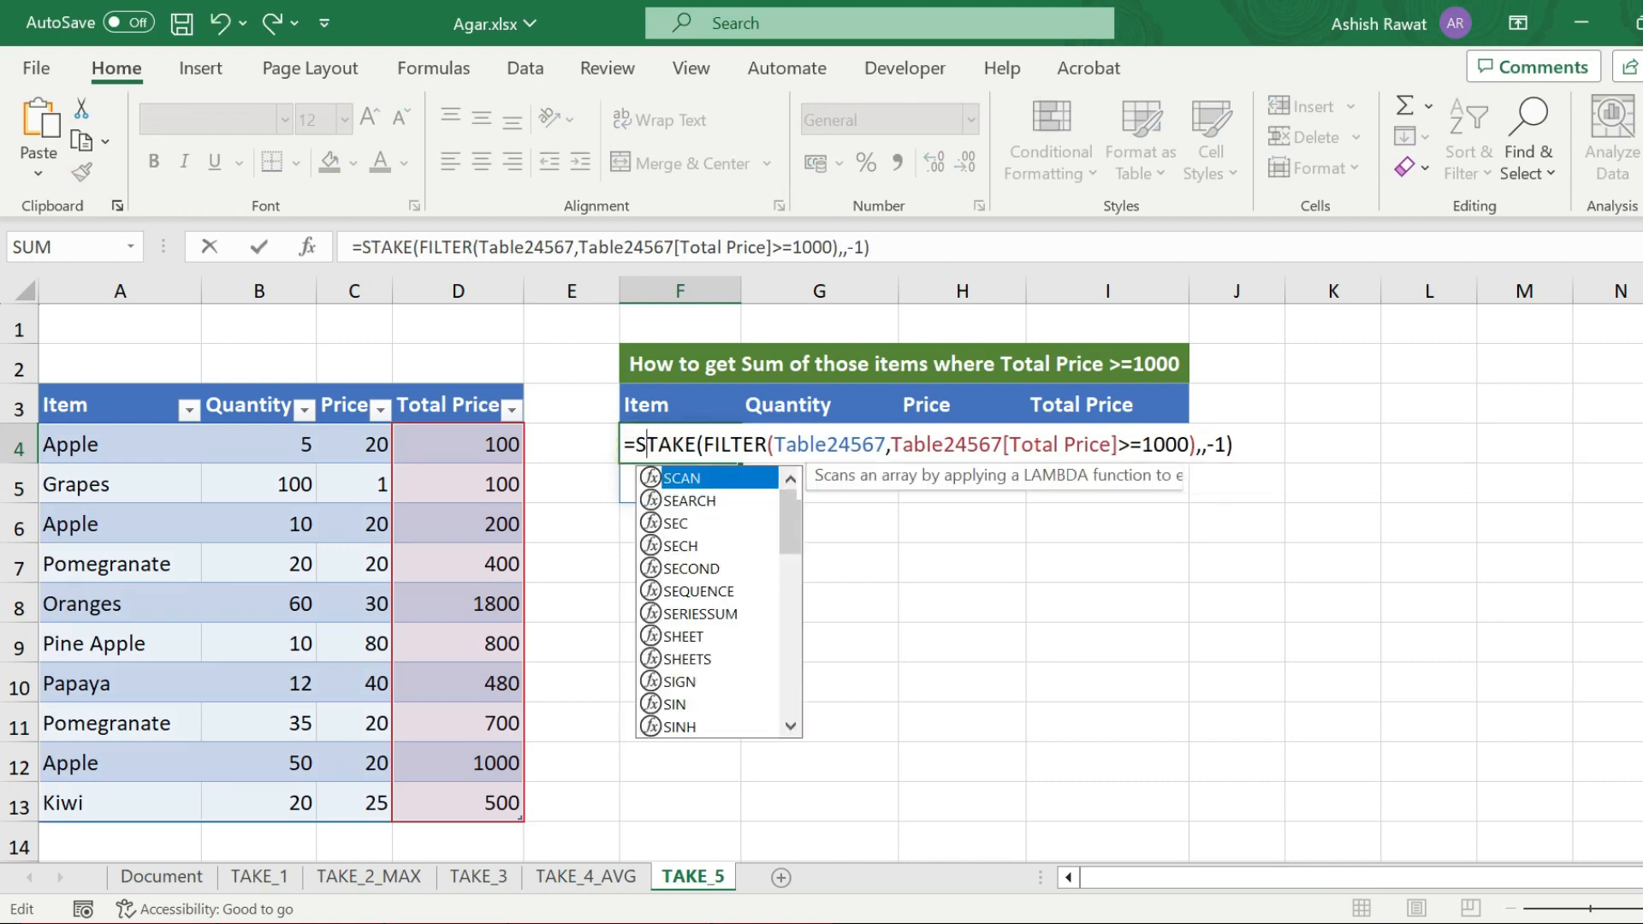
{"action": "type", "text": "("}
{"action": "key", "text": "ctrl+Right"}
{"action": "key", "text": "ctrl+Right"}
{"action": "key", "text": "ctrl+Right"}
{"action": "key", "text": "ctrl+Right"}
{"action": "key", "text": "ctrl+Right"}
{"action": "key", "text": "ctrl+Right"}
{"action": "key", "text": "ctrl+Right"}
{"action": "key", "text": "ctrl+Right"}
{"action": "key", "text": "ctrl+Right"}
{"action": "key", "text": "ctrl+Right"}
{"action": "key", "text": "ctrl+Right"}
{"action": "key", "text": "ctrl+Right"}
{"action": "key", "text": "ctrl+Right"}
{"action": "type", "text": ")"}
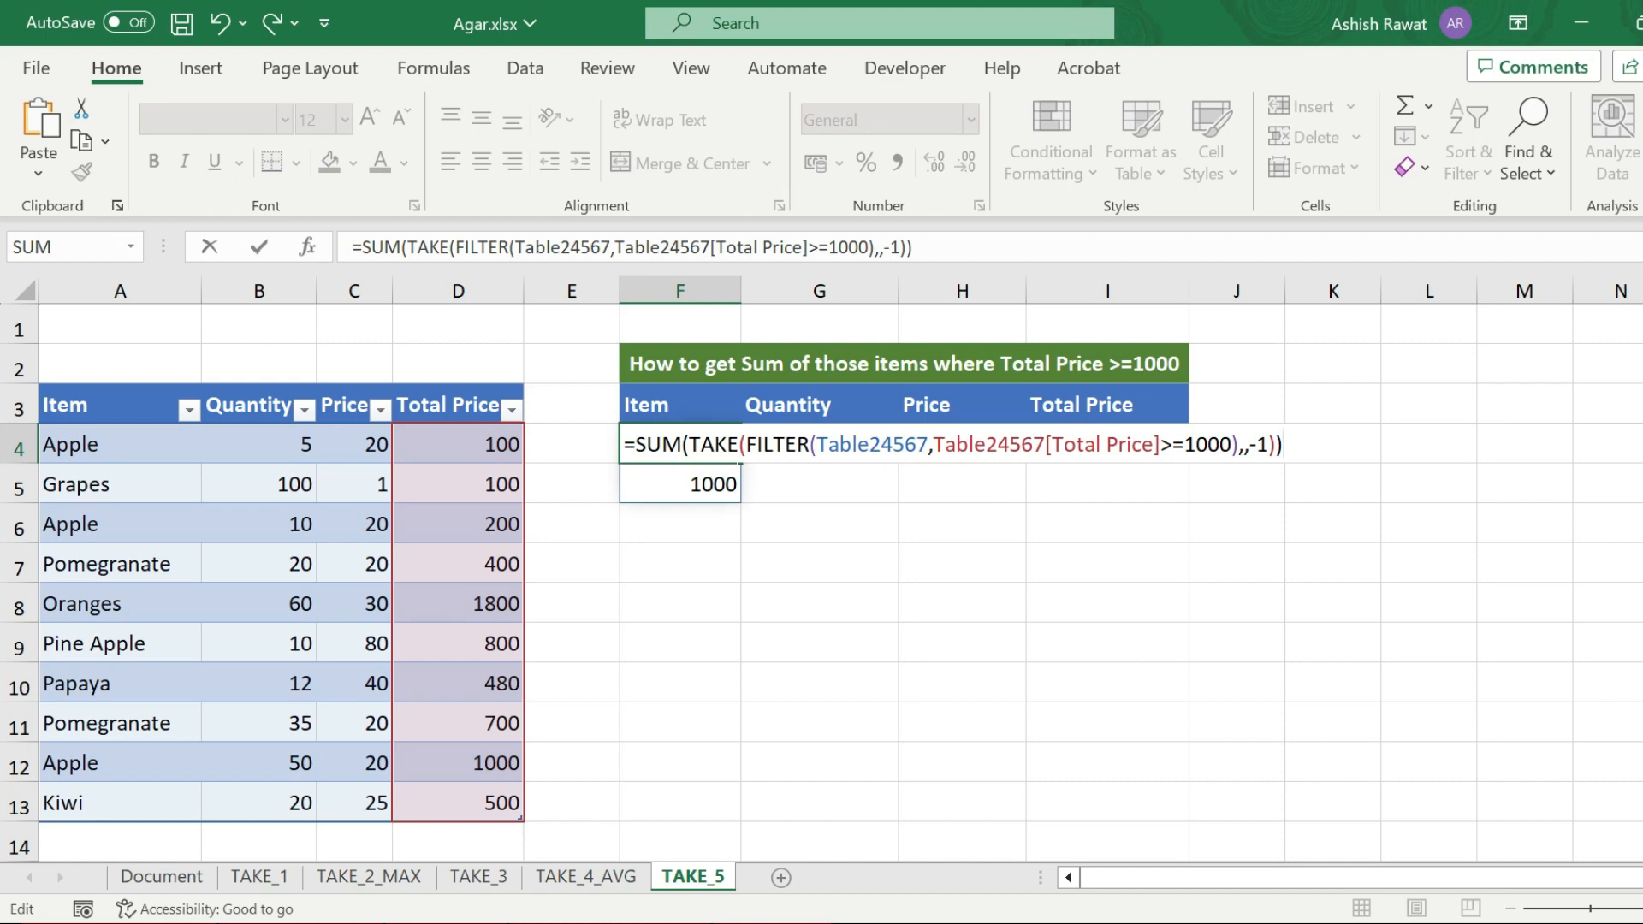
{"action": "key", "text": "Return"}
{"action": "left_click", "coordinate": [672, 443]}
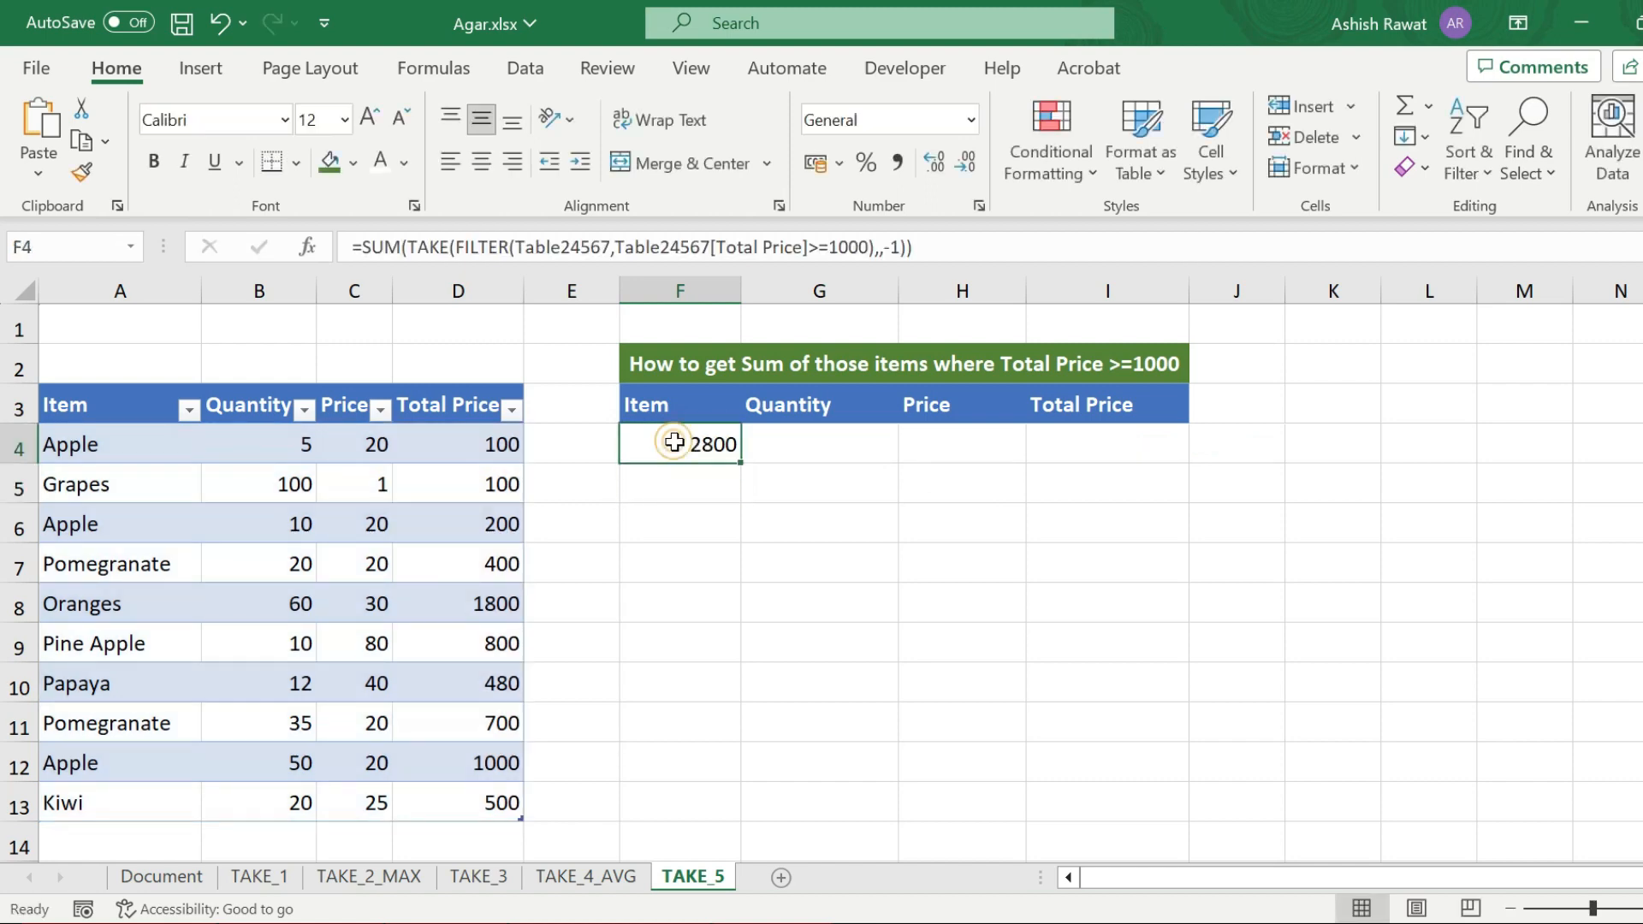